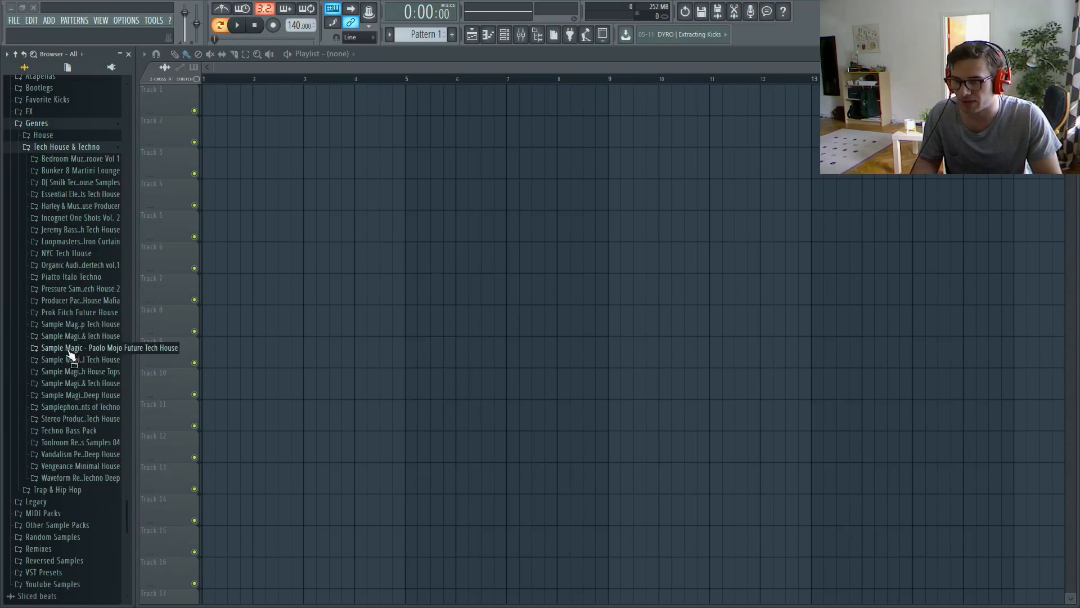
# Open the PIA_Drum_Loops folder inside PIA_WAV_LOOPS of the Piatto Italo Techno sample pack.
pyautogui.scroll(3, 79, 243)
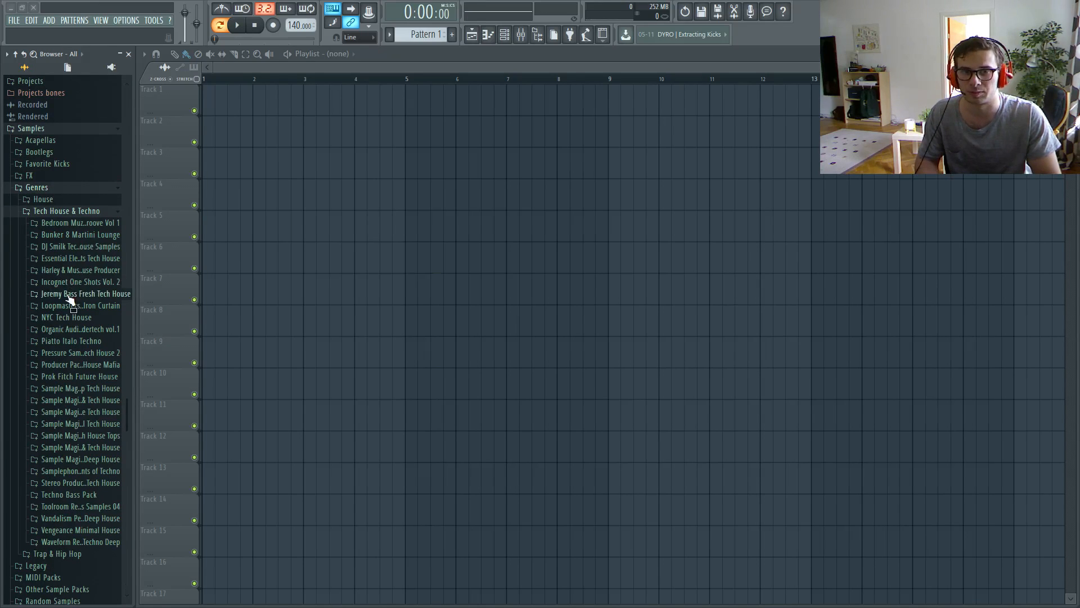
pyautogui.scroll(-3, 70, 295)
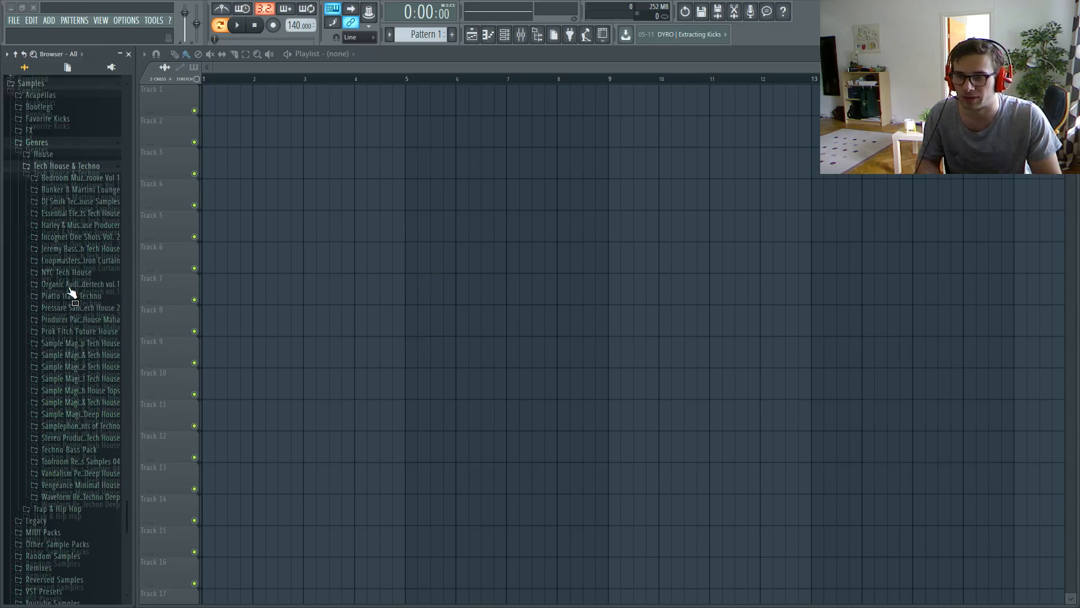
pyautogui.scroll(2, 84, 295)
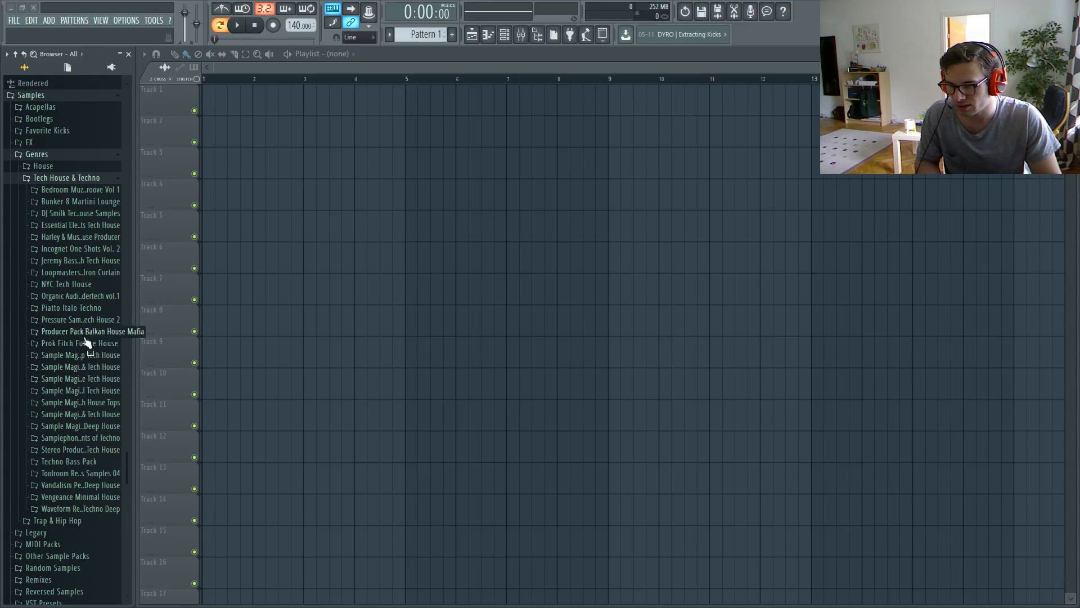
pyautogui.click(71, 307)
pyautogui.scroll(-4, 83, 323)
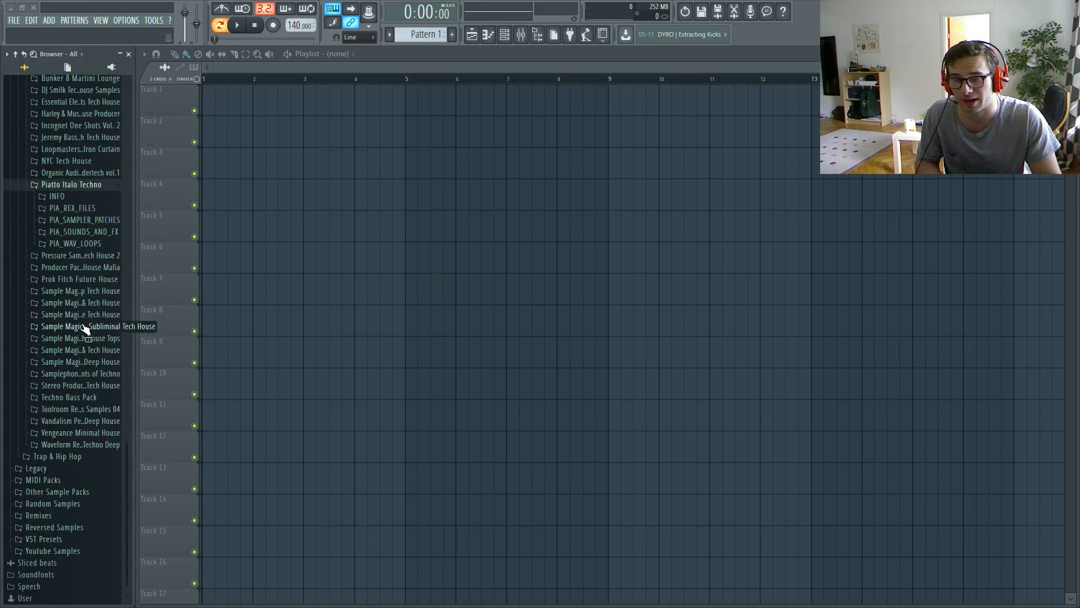
pyautogui.click(95, 246)
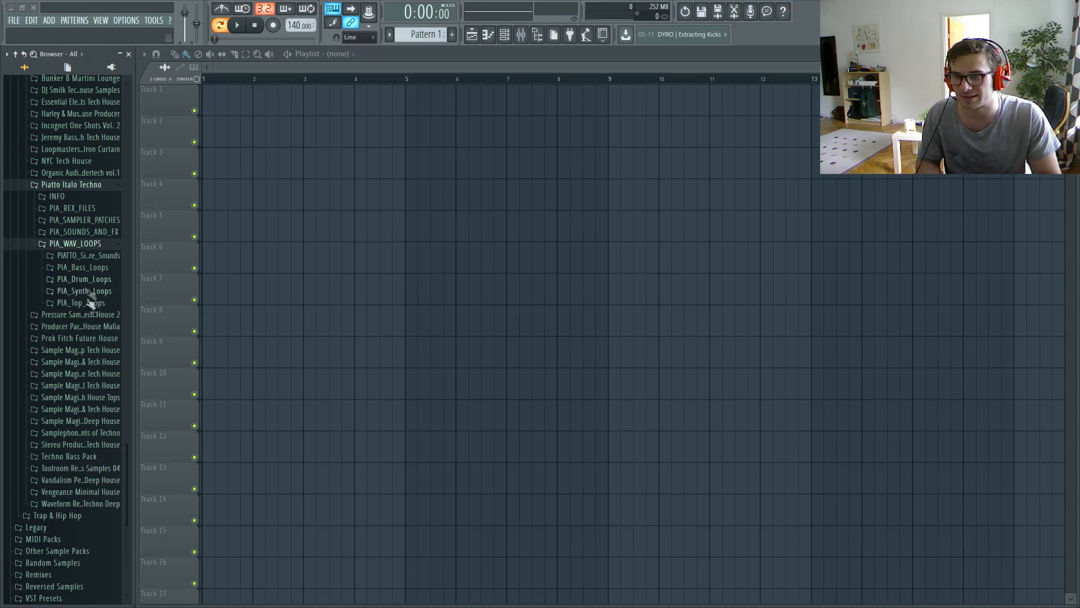
pyautogui.scroll(-2, 89, 264)
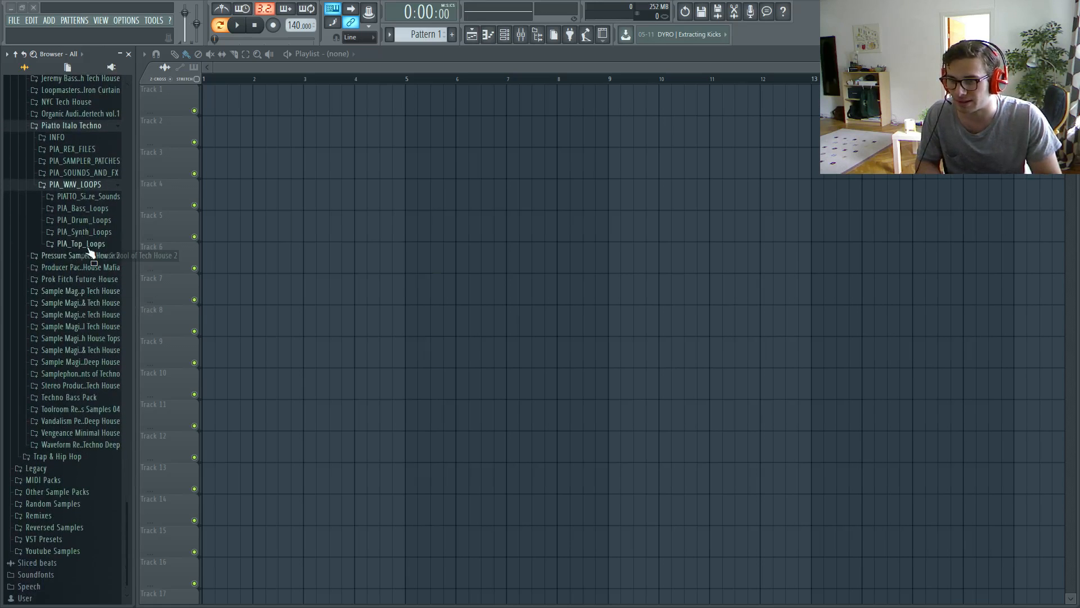
pyautogui.click(87, 226)
pyautogui.scroll(-2, 84, 276)
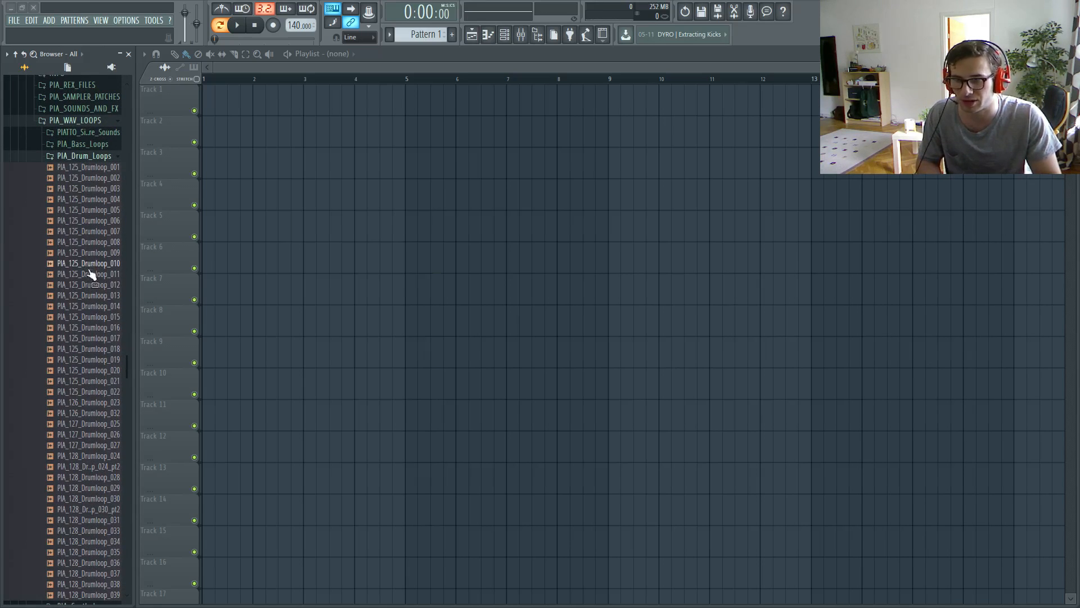
# Audition several drum loops from the PIA_Drum_Loops folder, including PIA_125_Drumloop_011, 018 and 022 and PIA_126_Drumloop_032.
pyautogui.click(94, 276)
pyautogui.scroll(-2, 99, 286)
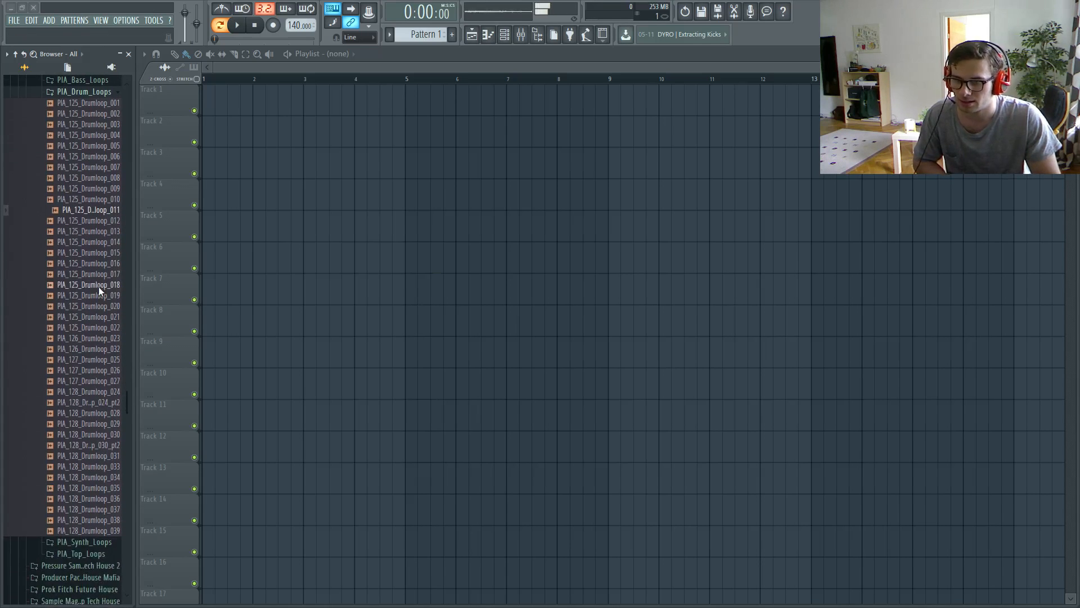
pyautogui.click(90, 285)
pyautogui.scroll(-2, 100, 282)
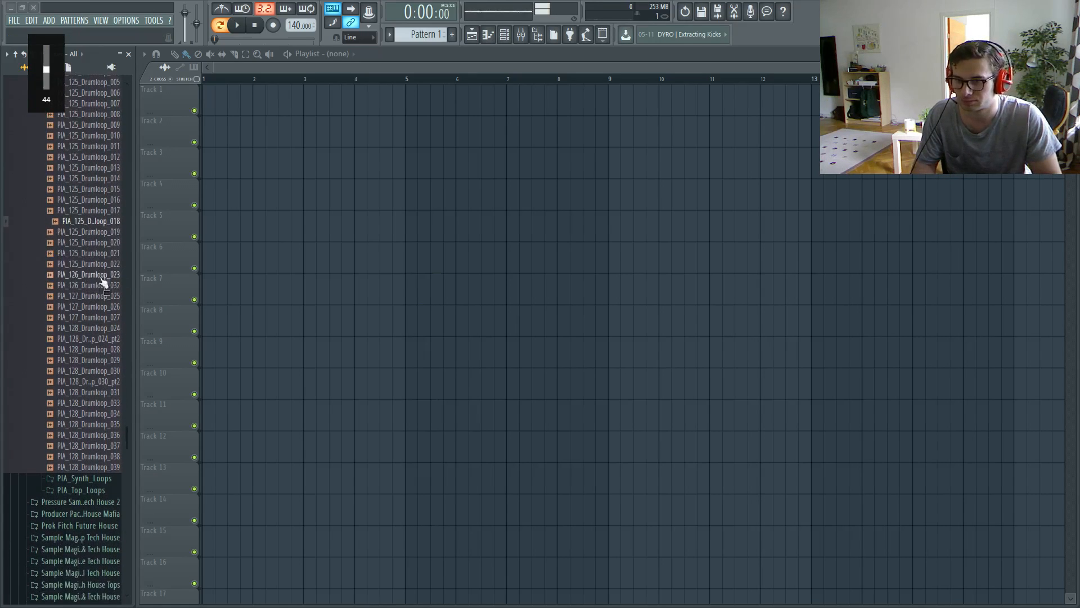
pyautogui.click(100, 262)
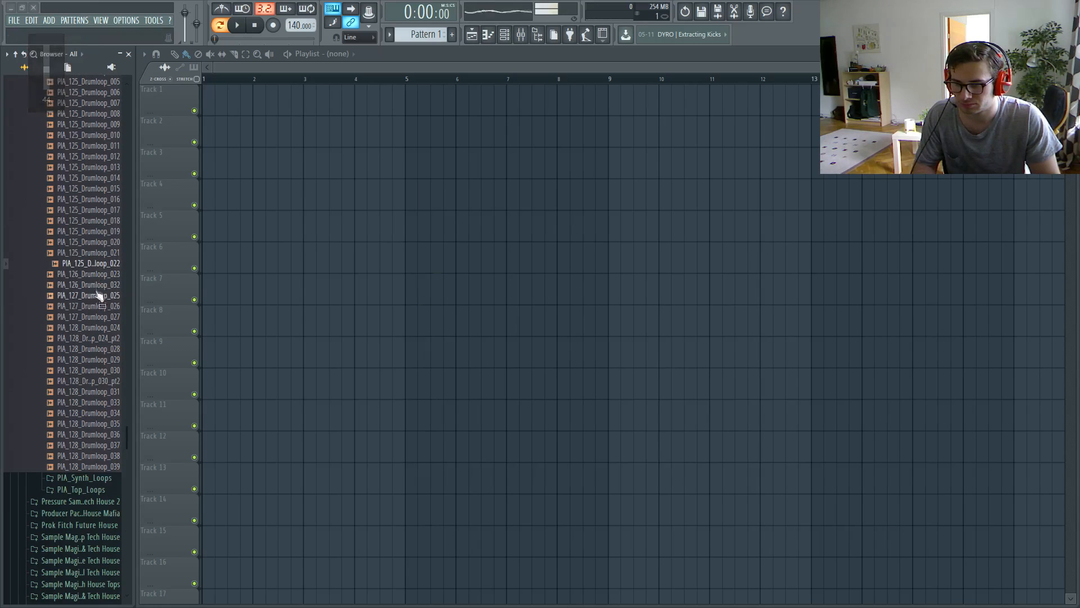
pyautogui.click(99, 285)
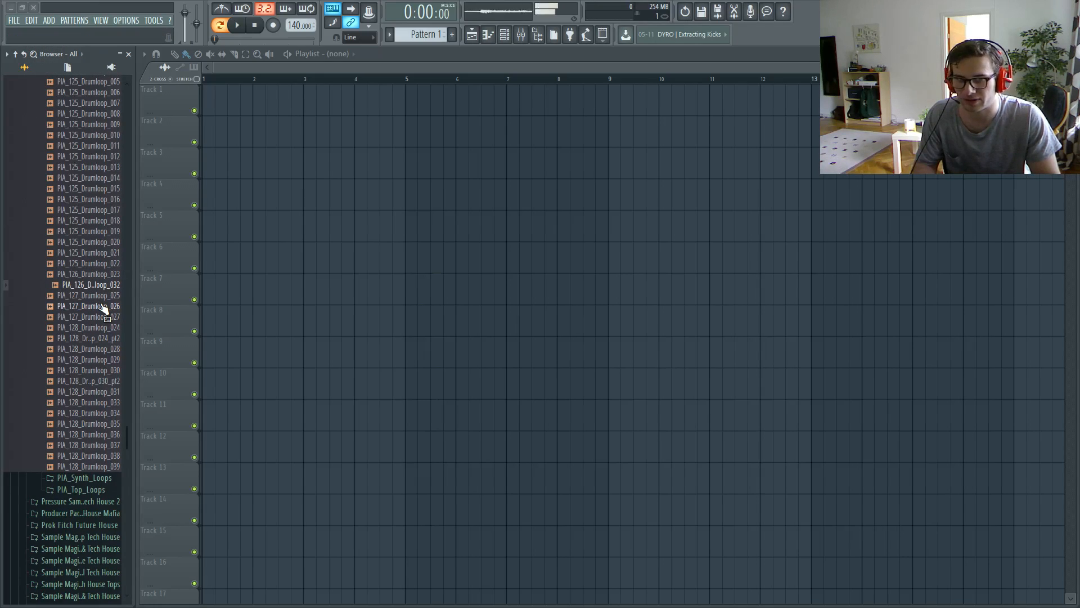
# Place PIA_127_Drumloop_026 at the start of Track 5 in the playlist and play it back.
pyautogui.click(104, 307)
pyautogui.moveTo(103, 311); pyautogui.dragTo(315, 225)
pyautogui.doubleClick(308, 224)
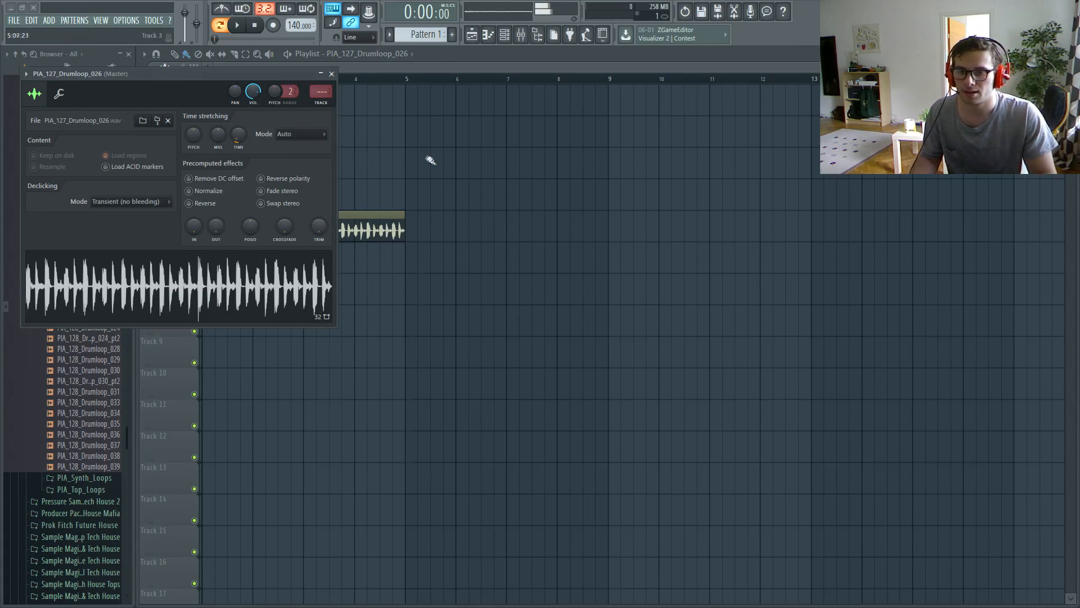
pyautogui.press('space')
pyautogui.rightClick(405, 151)
pyautogui.press('l')
pyautogui.press('space')
pyautogui.press('space')
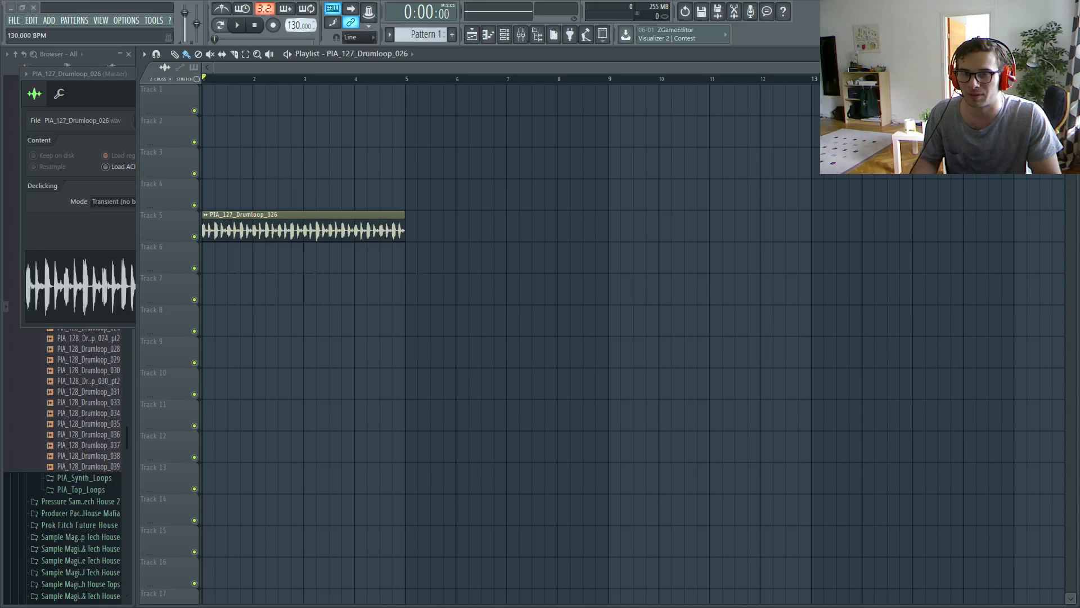
# Set the project tempo to 126 BPM and restretch all channels to match.
pyautogui.moveTo(297, 23); pyautogui.dragTo(297, 25)
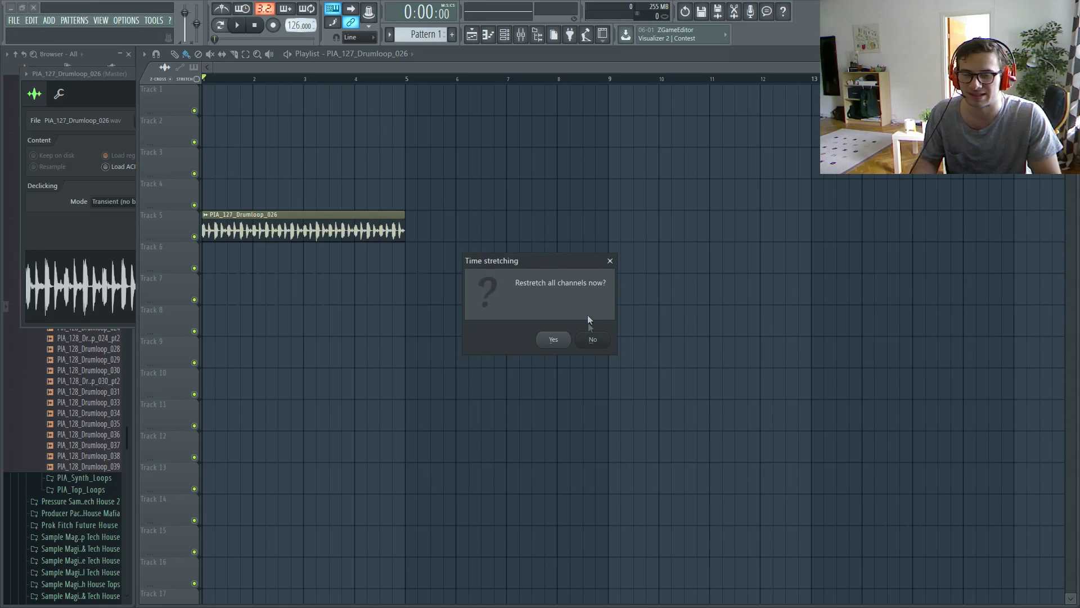
pyautogui.click(550, 339)
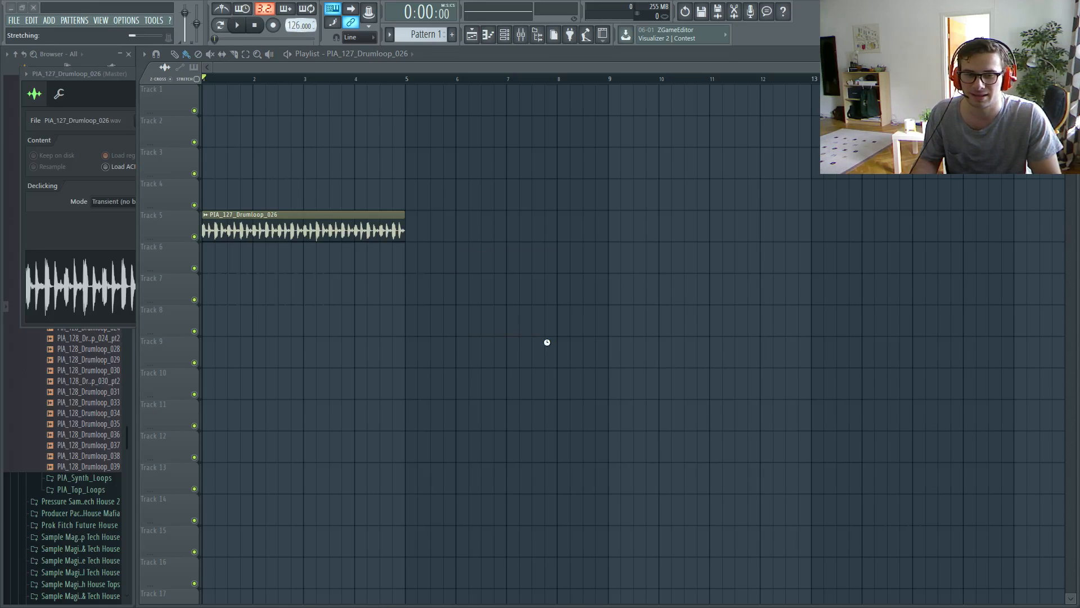
# Lower the drum loop's channel volume to about 62% while listening to it play.
pyautogui.doubleClick(267, 217)
pyautogui.moveTo(267, 76); pyautogui.dragTo(460, 186)
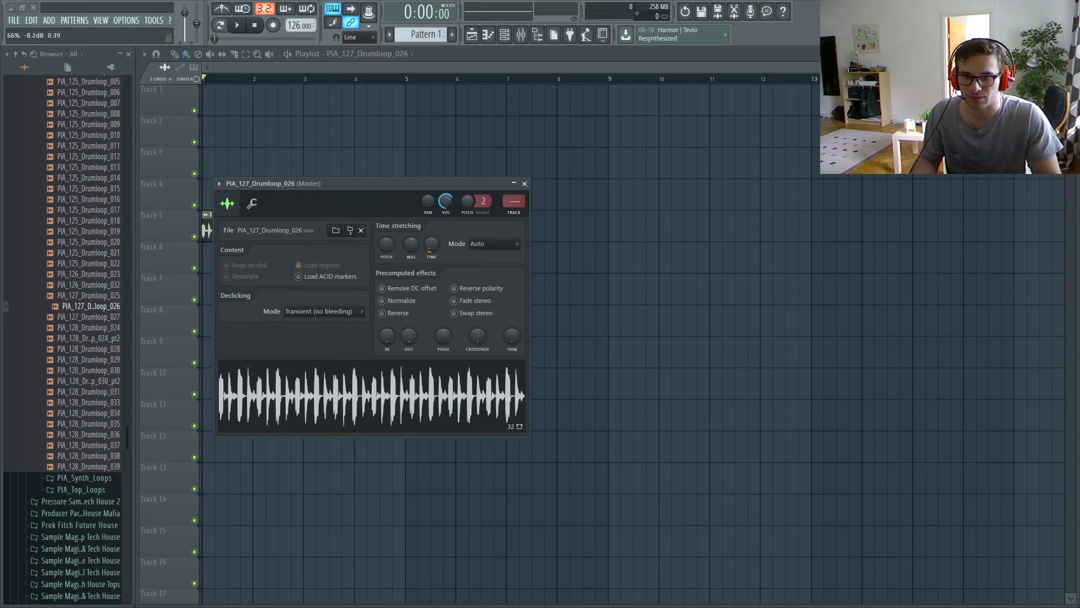
pyautogui.rightClick(574, 193)
pyautogui.press('space')
pyautogui.doubleClick(376, 234)
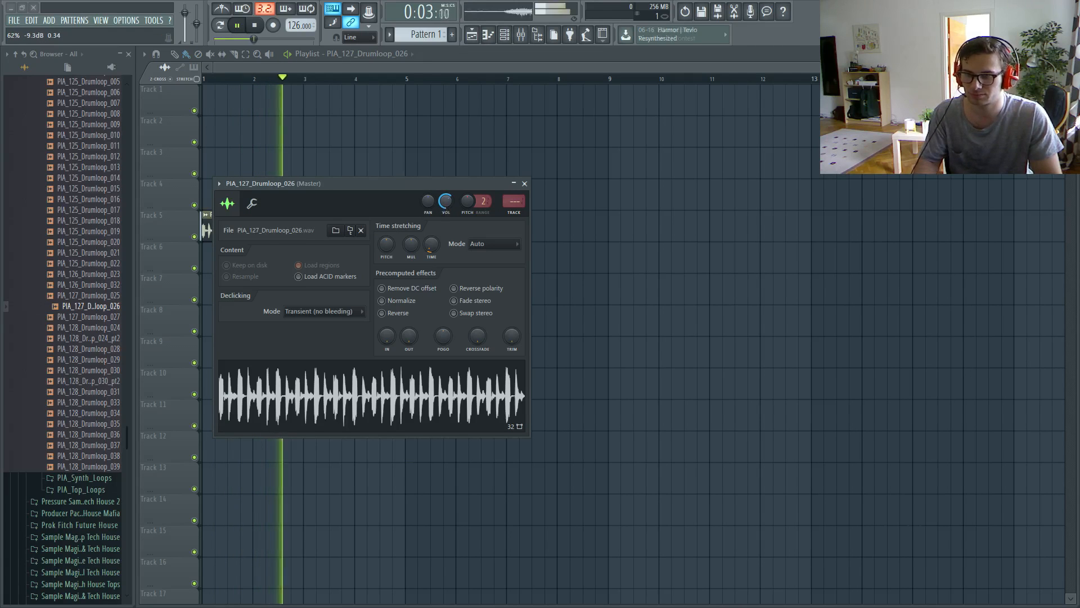
pyautogui.press('XF86AudioLowerVolume')
pyautogui.rightClick(623, 229)
# Stop playback and route the drum loop channel to mixer track Insert 10.
pyautogui.press('F9')
pyautogui.press('space')
pyautogui.moveTo(589, 230)
pyautogui.mouseDown()
pyautogui.moveTo(606, 214)
pyautogui.moveTo(585, 212)
pyautogui.mouseUp()
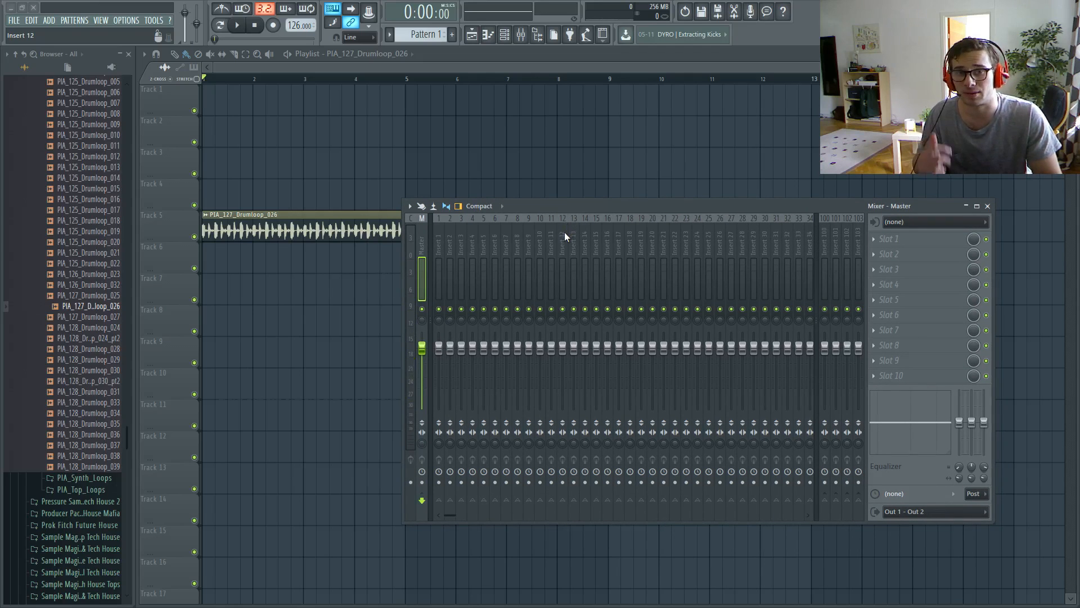
pyautogui.rightClick(542, 240)
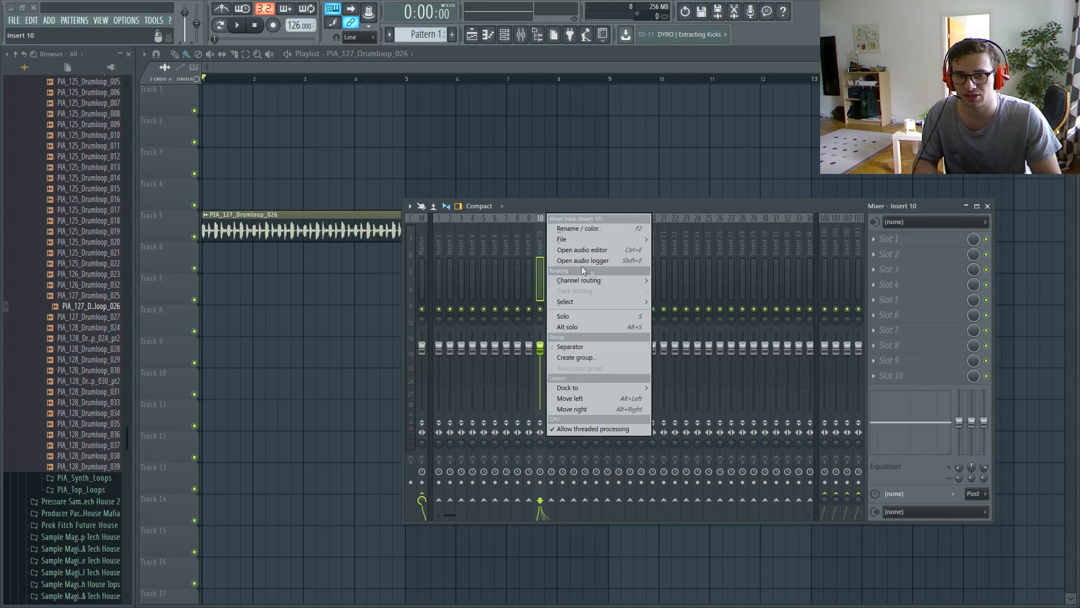
pyautogui.moveTo(612, 282)
pyautogui.click(674, 281)
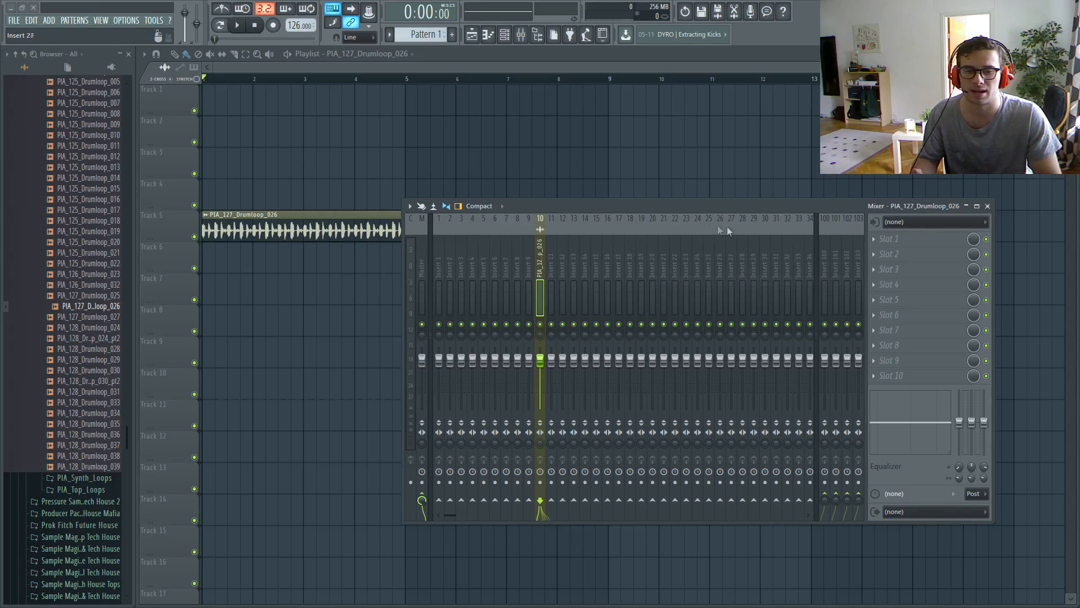
# Load Fruity Parametric EQ 2 into the drum loop's first effect slot and switch to the next preset.
pyautogui.click(892, 241)
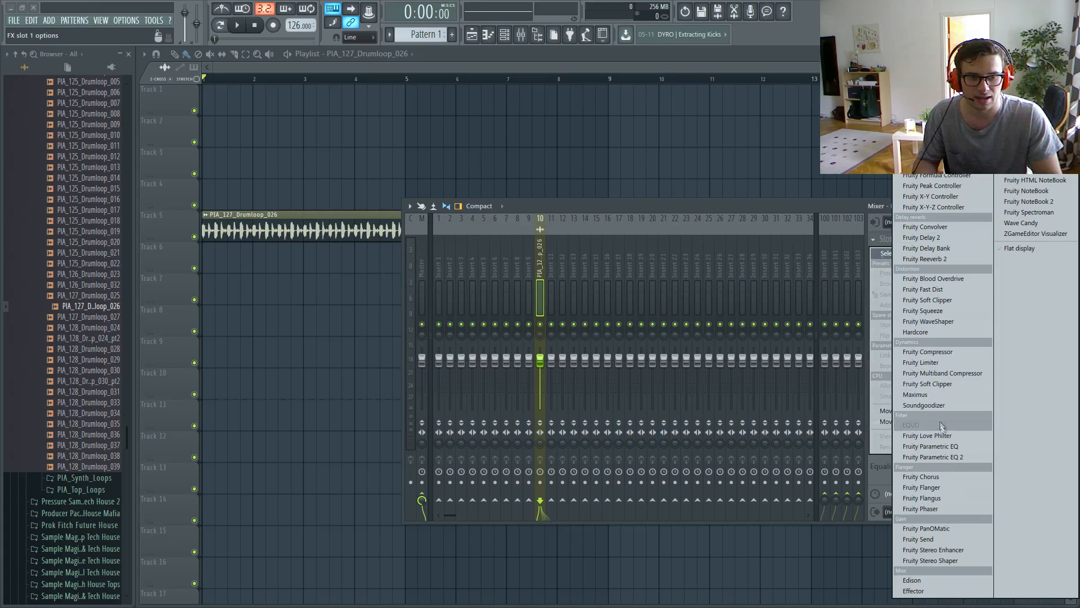
pyautogui.click(936, 456)
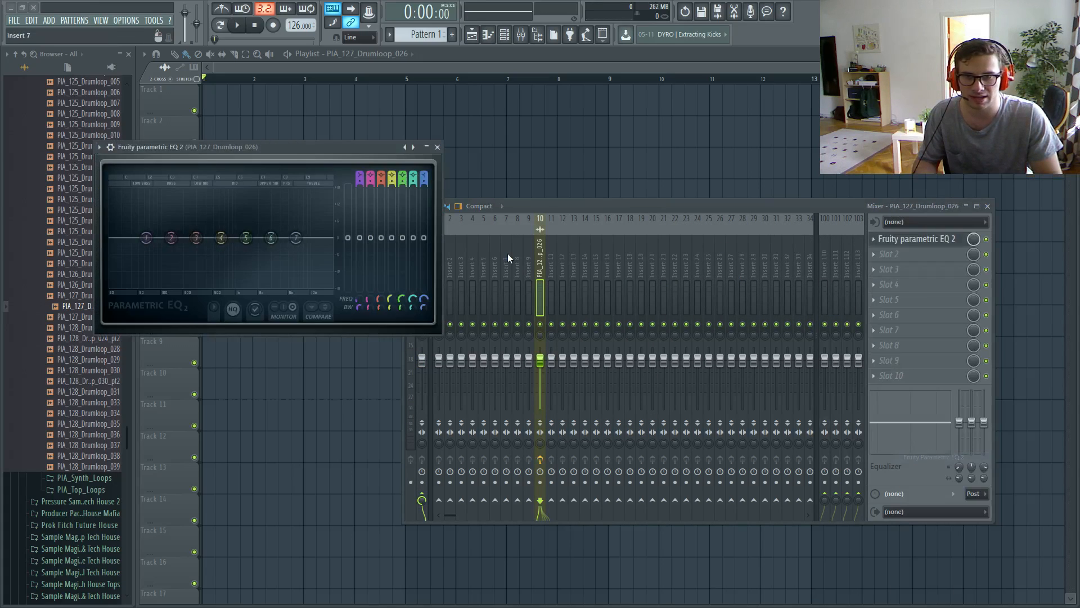
pyautogui.click(415, 148)
pyautogui.moveTo(268, 149); pyautogui.dragTo(571, 144)
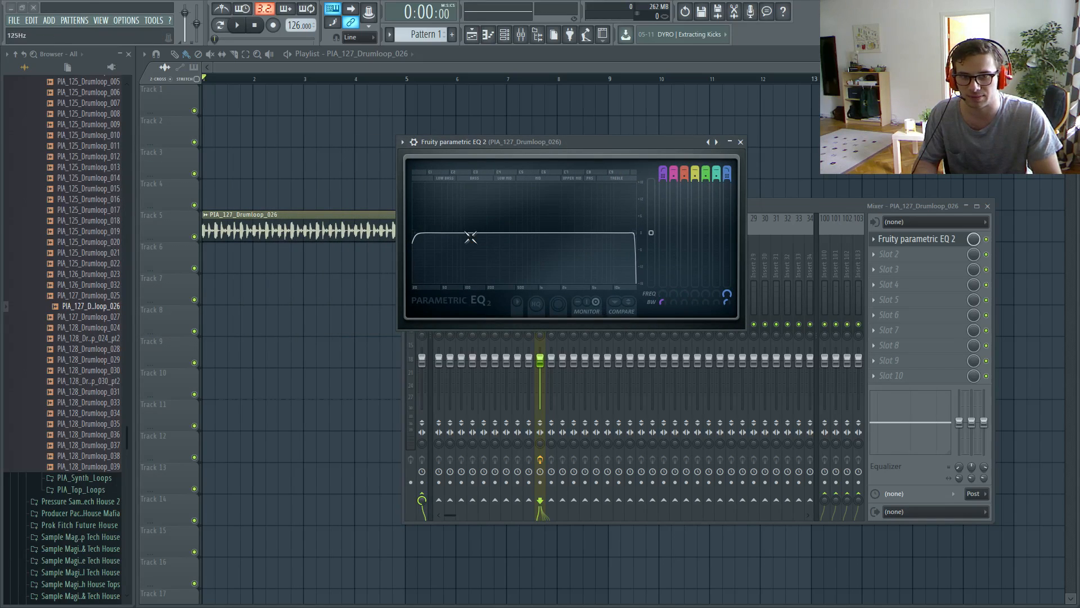
# Raise the EQ's band 1 high-pass cutoff to about 132 Hz and listen to the drum loop.
pyautogui.moveTo(418, 232); pyautogui.dragTo(465, 233)
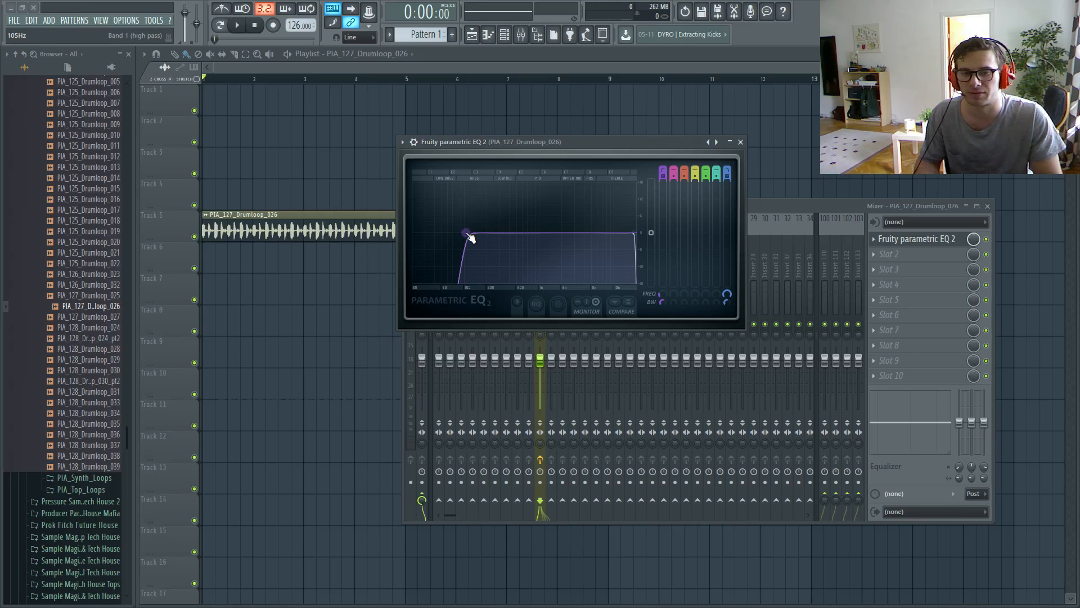
pyautogui.press('space')
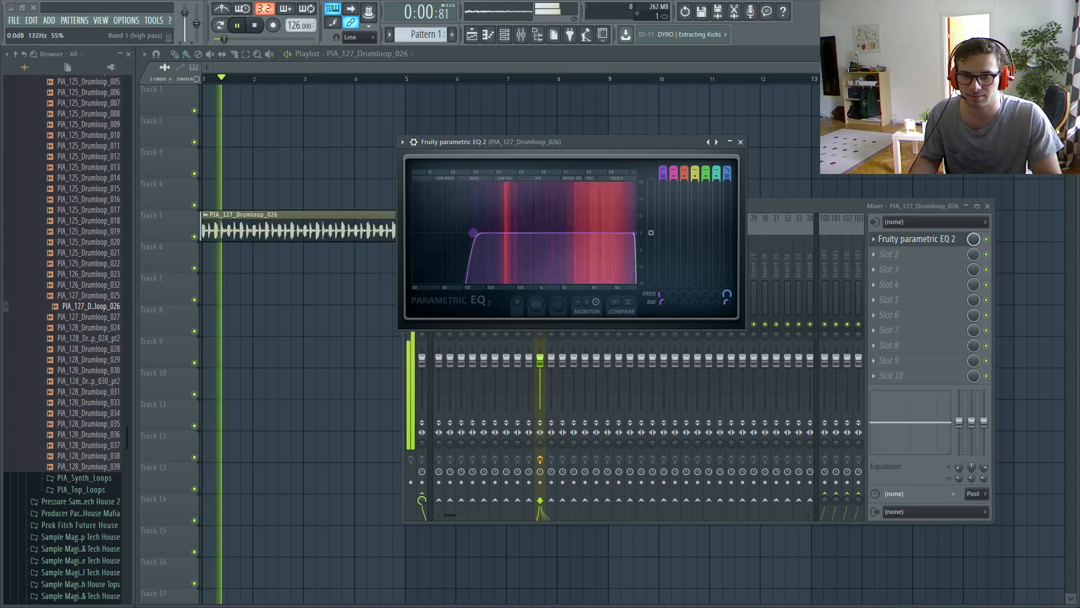
pyautogui.rightClick(386, 305)
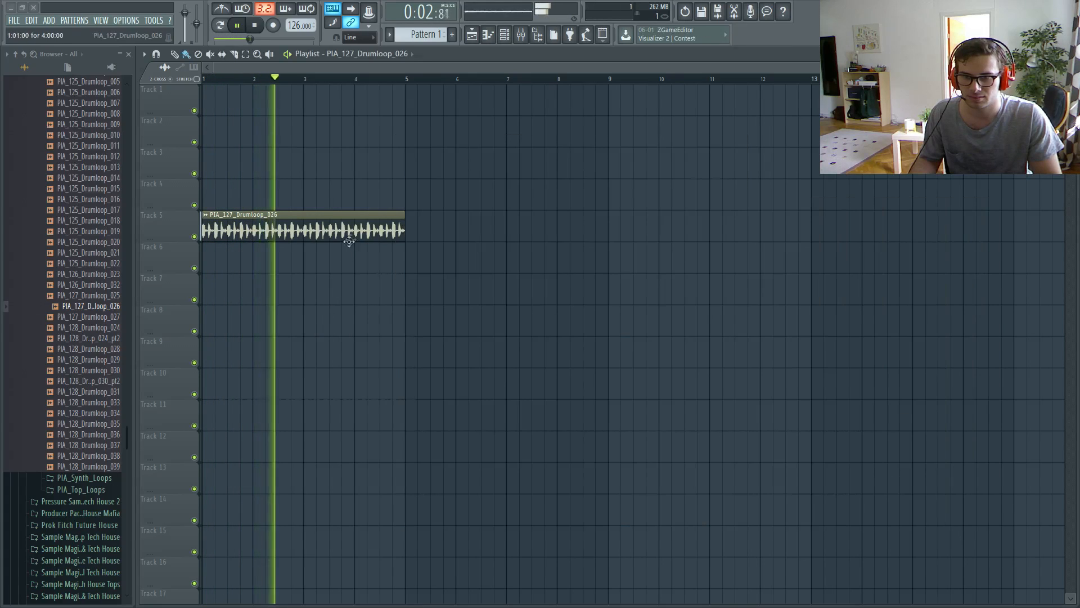
pyautogui.doubleClick(346, 235)
pyautogui.press('space')
pyautogui.rightClick(597, 256)
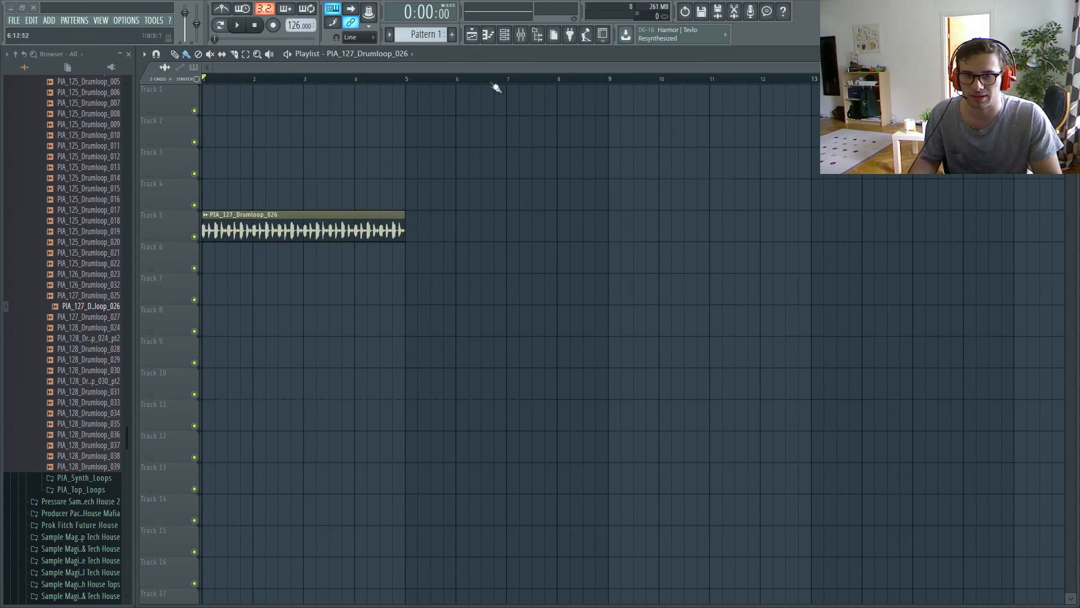
# Show the unsorted channels in the channel rack and load perfect_kick_025 from Favorite Kicks into the Sampler channel.
pyautogui.click(505, 35)
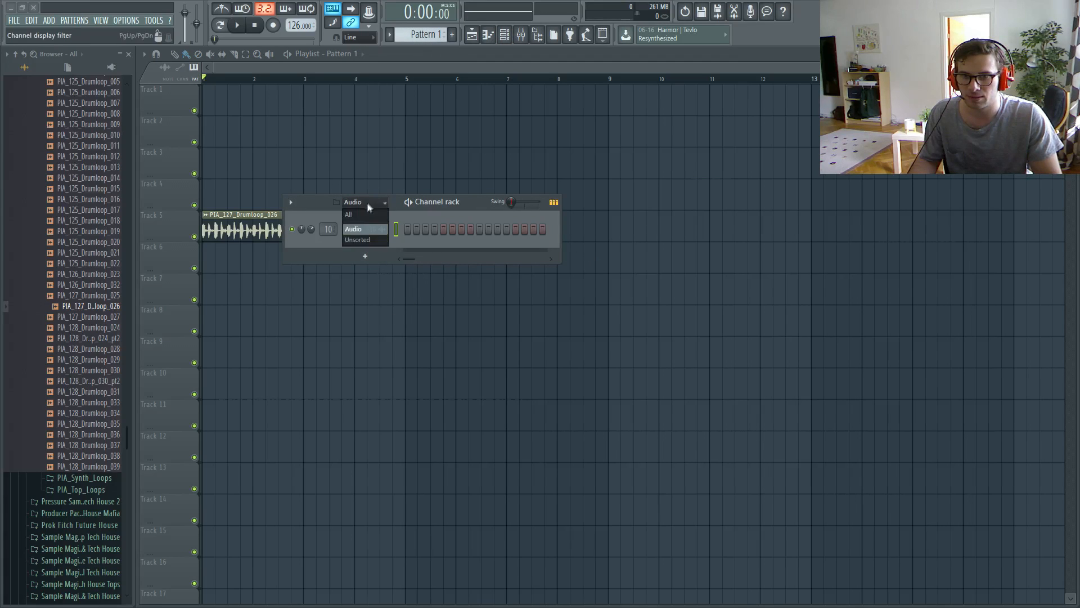
pyautogui.scroll(7, 49, 253)
pyautogui.click(75, 281)
pyautogui.scroll(2, 79, 255)
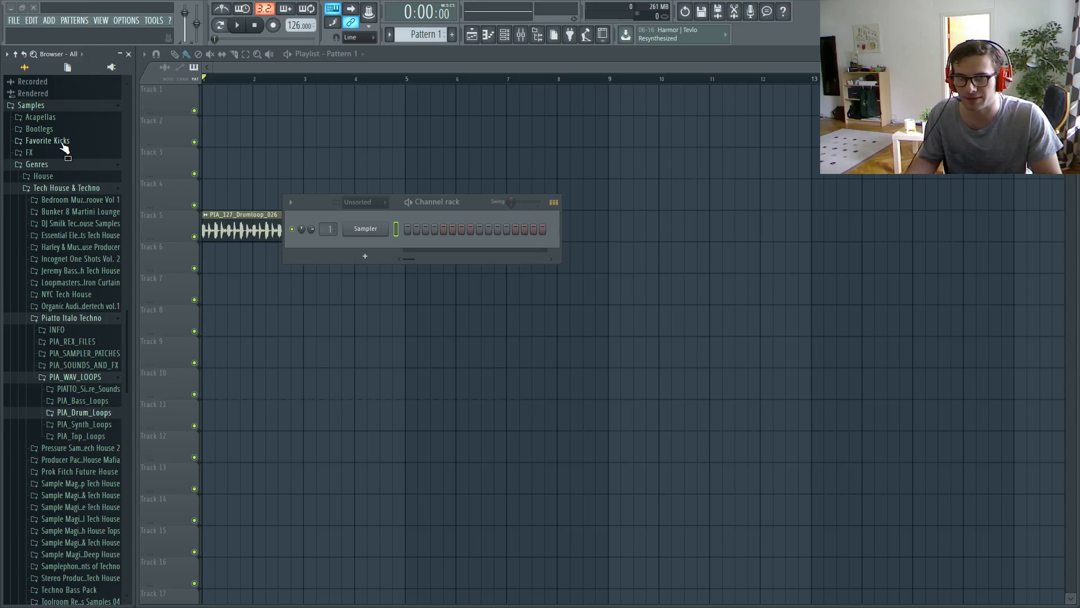
pyautogui.click(64, 148)
pyautogui.scroll(6, 72, 225)
pyautogui.moveTo(63, 399); pyautogui.dragTo(364, 231)
# Fill every 4 steps of the kick channel, then collapse the Favorite Kicks folder and close the channel rack.
pyautogui.rightClick(363, 231)
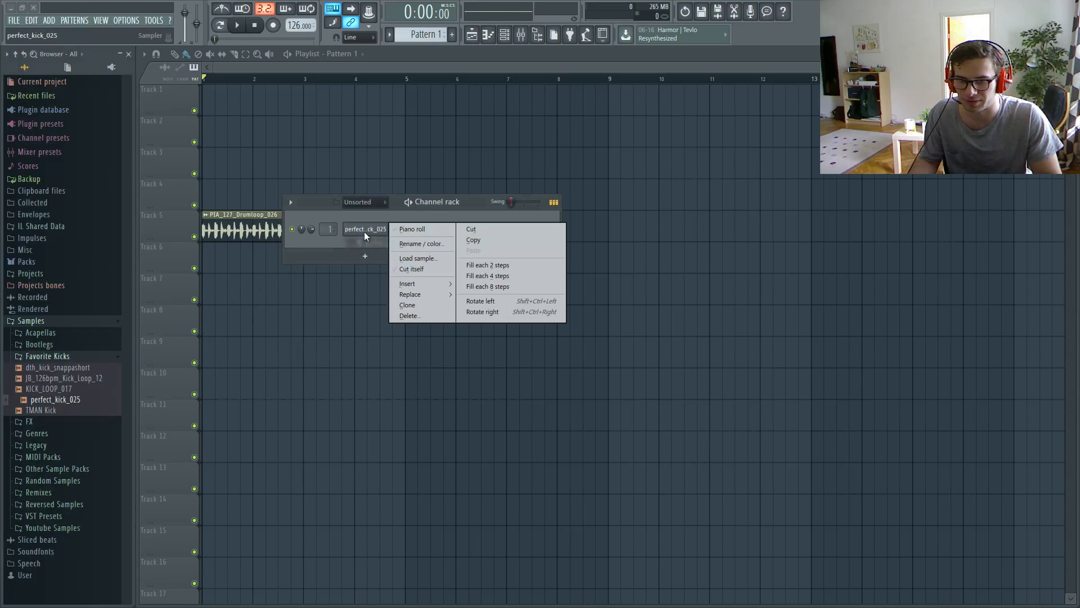
pyautogui.click(481, 275)
pyautogui.click(65, 357)
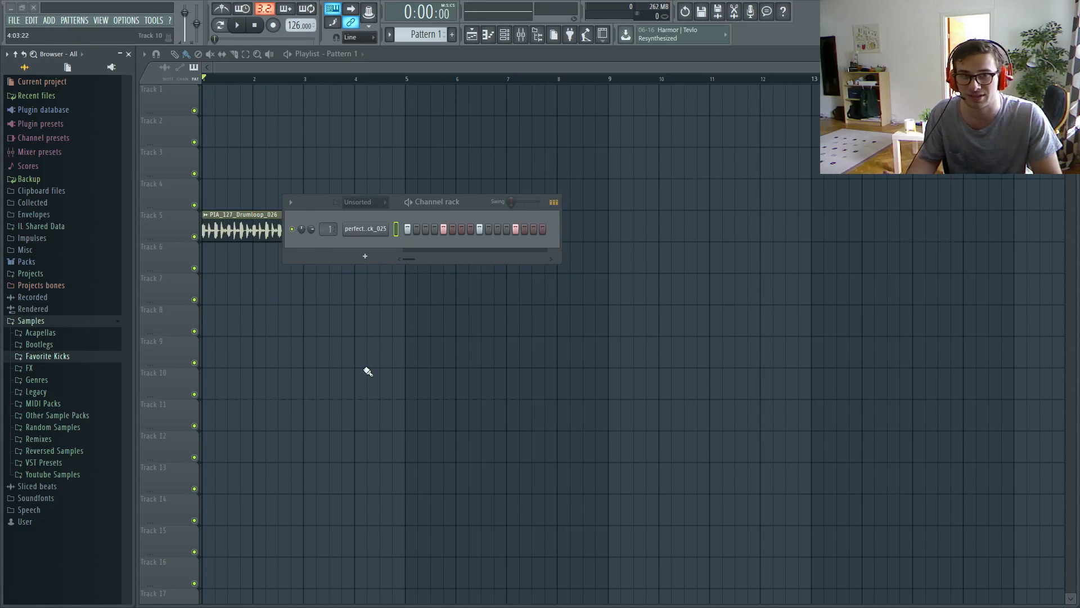
pyautogui.press('F6')
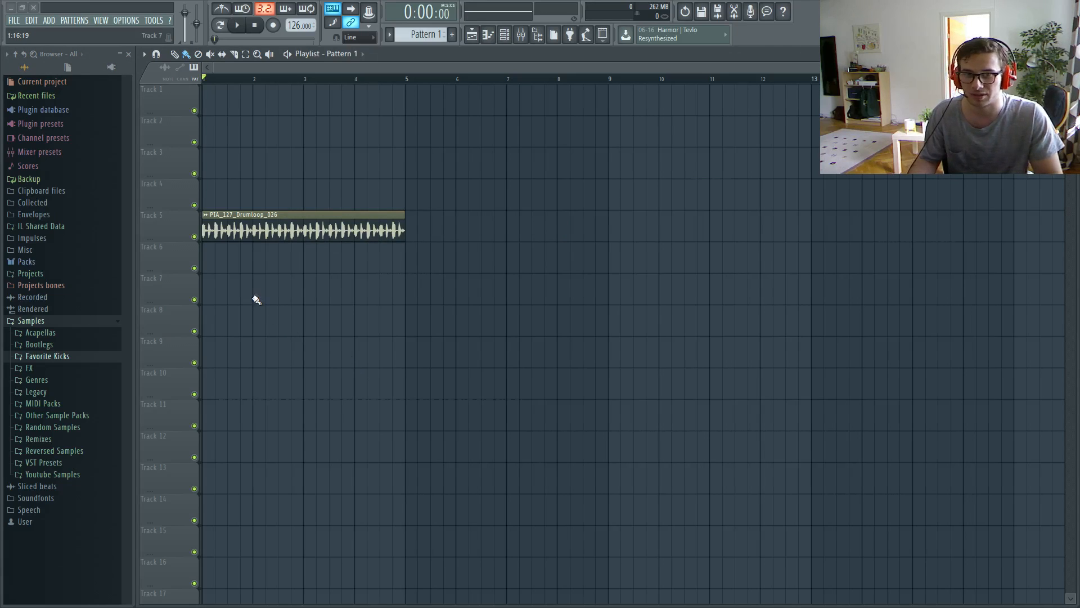
# Place Pattern 1 across bars 1 to 4 of Track 4, duplicate all clips through bar 8, and start playback.
pyautogui.moveTo(227, 207)
pyautogui.mouseDown()
pyautogui.moveTo(590, 186)
pyautogui.moveTo(437, 203)
pyautogui.moveTo(413, 194)
pyautogui.mouseUp()
pyautogui.rightClick(342, 233)
pyautogui.hotkey('ctrl', 'a')
pyautogui.hotkey('ctrl', 'b')
pyautogui.press('space')
pyautogui.hotkey('ctrl', 'd')
# Set the kick channel's volume to about 82% during playback.
pyautogui.doubleClick(335, 187)
pyautogui.press('F7')
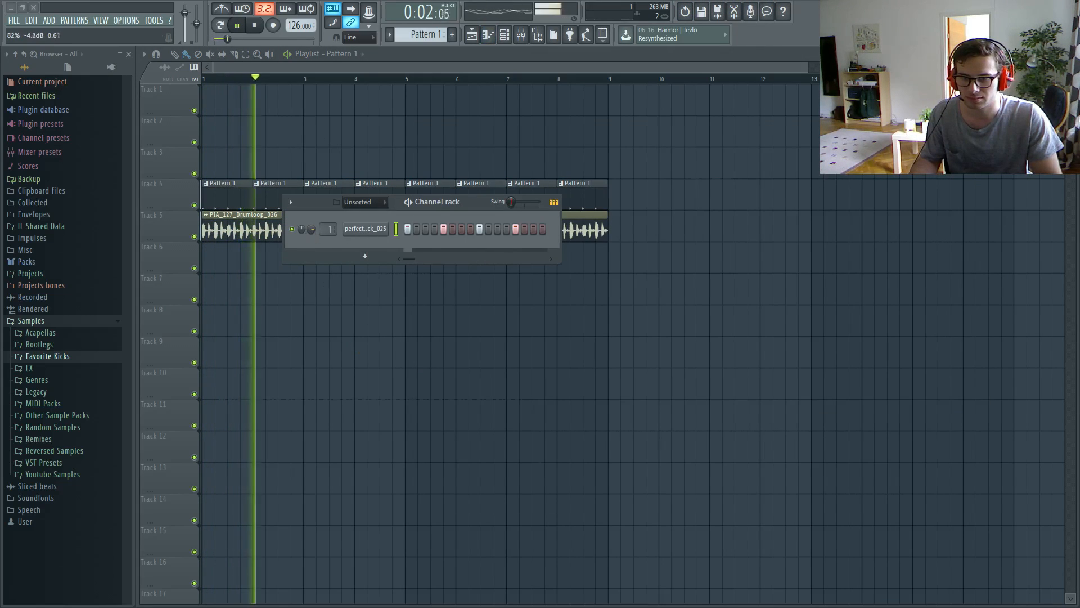
pyautogui.press('F6')
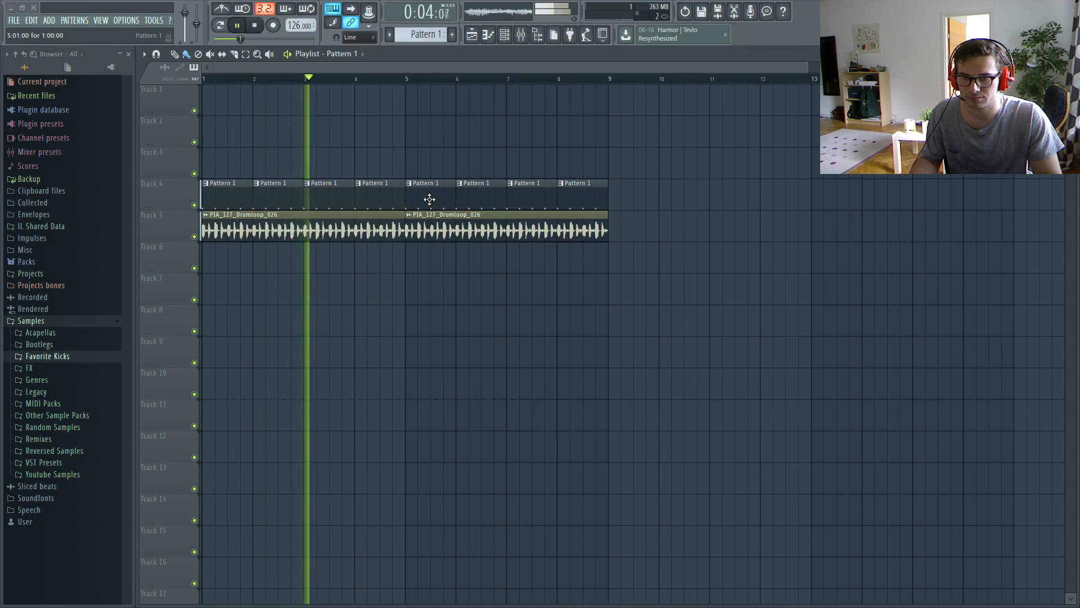
# Fine-tune the PIA_127_Drumloop_026 channel's volume against the kick while playing the playlist.
pyautogui.doubleClick(426, 230)
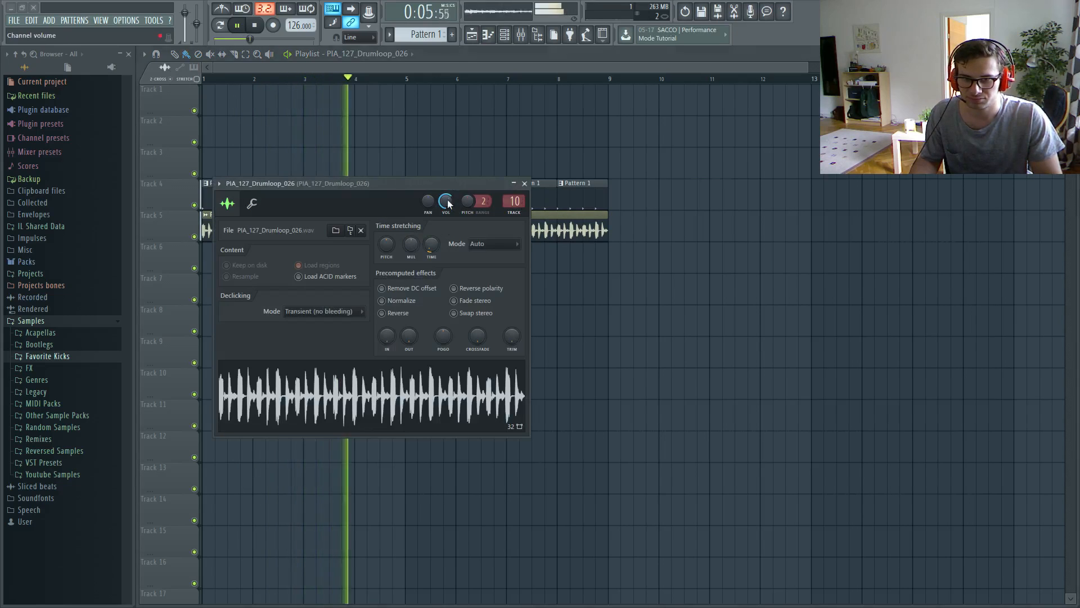
pyautogui.rightClick(533, 278)
pyautogui.doubleClick(328, 227)
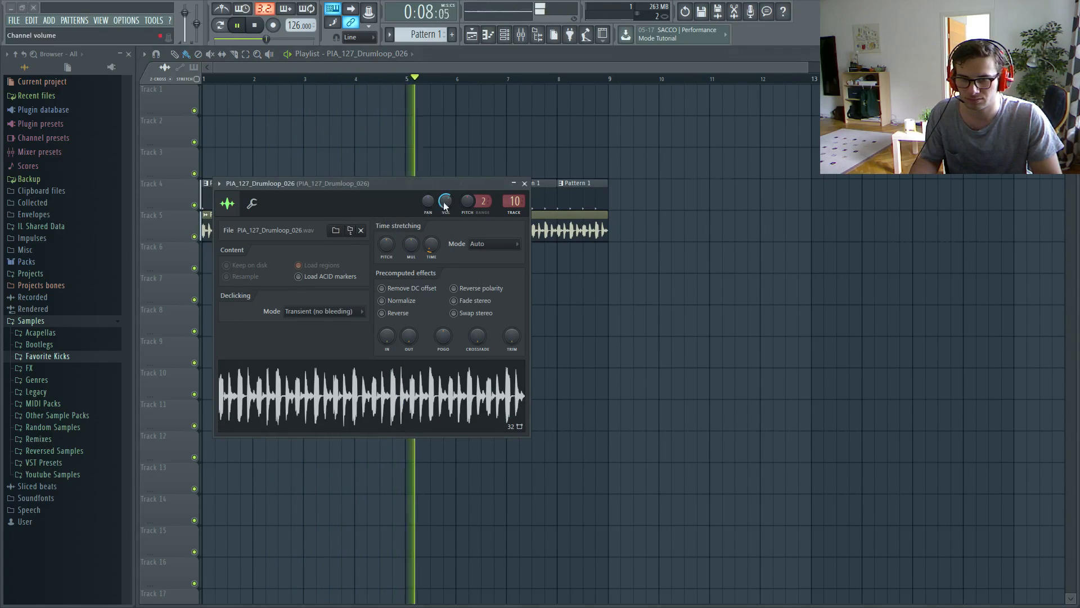
pyautogui.press('Escape')
pyautogui.press('space')
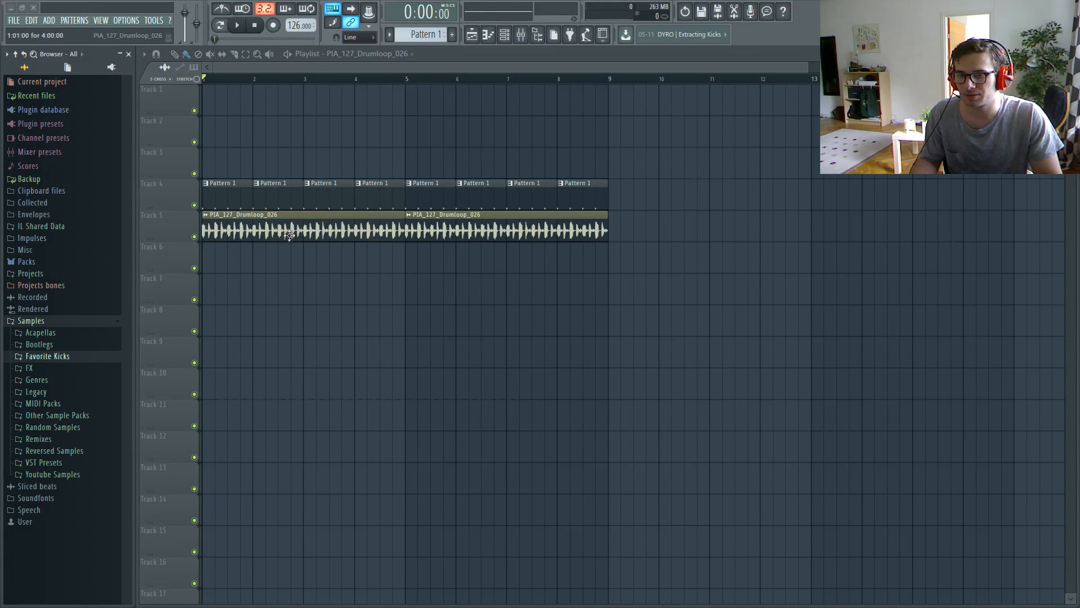
pyautogui.doubleClick(349, 230)
pyautogui.press('space')
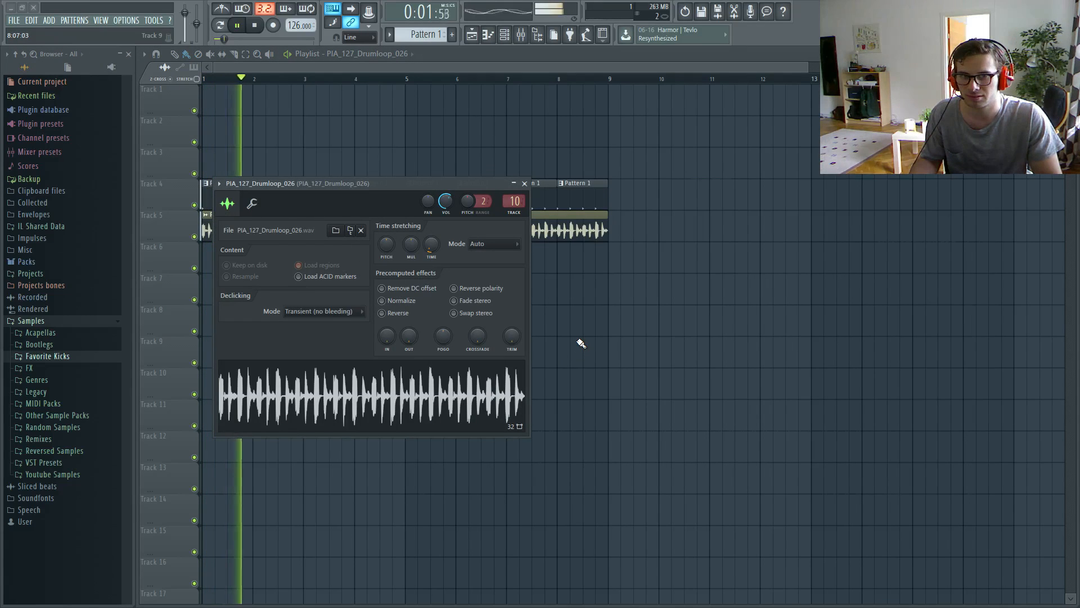
pyautogui.press('Escape')
pyautogui.press('space')
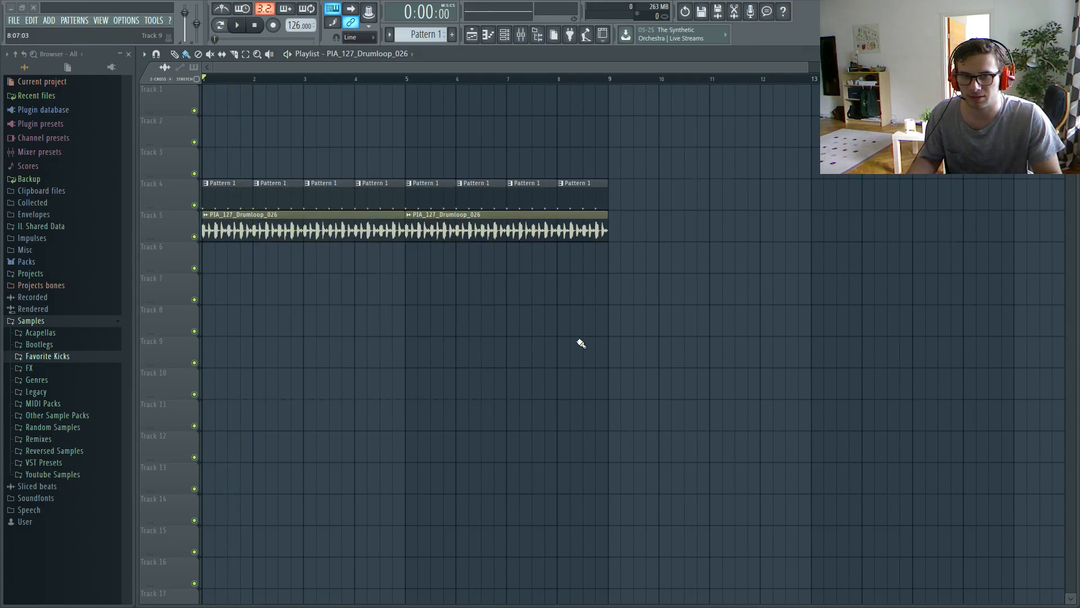
# Browse the Tech House & Techno samples to NYC Tech House > WAVS and expand the TOP_LOOPS_127 folder.
pyautogui.click(63, 380)
pyautogui.scroll(-5, 67, 372)
pyautogui.click(72, 343)
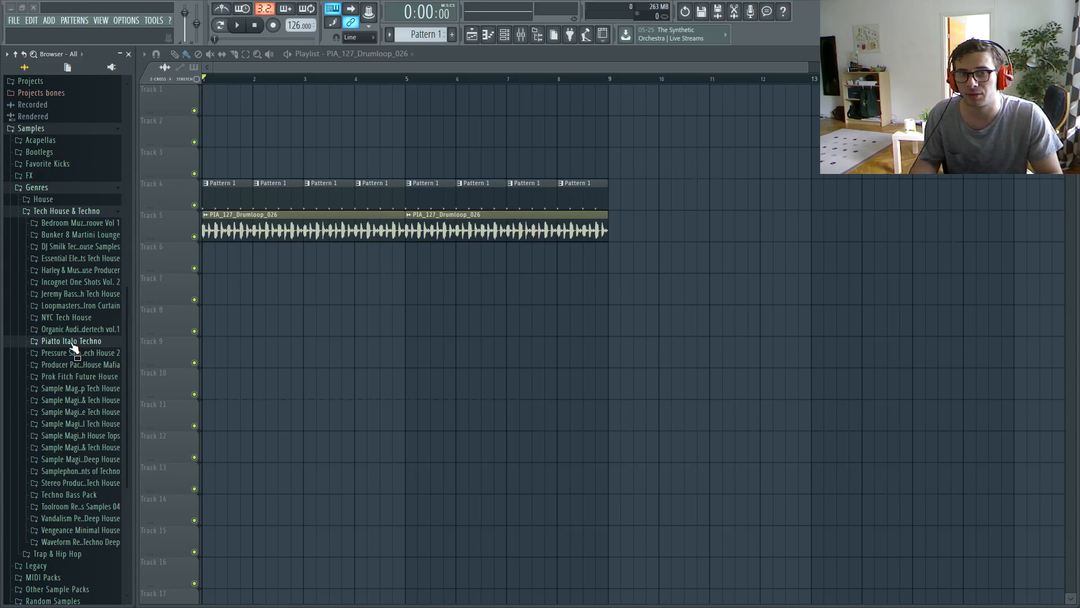
pyautogui.click(79, 318)
pyautogui.scroll(-4, 79, 336)
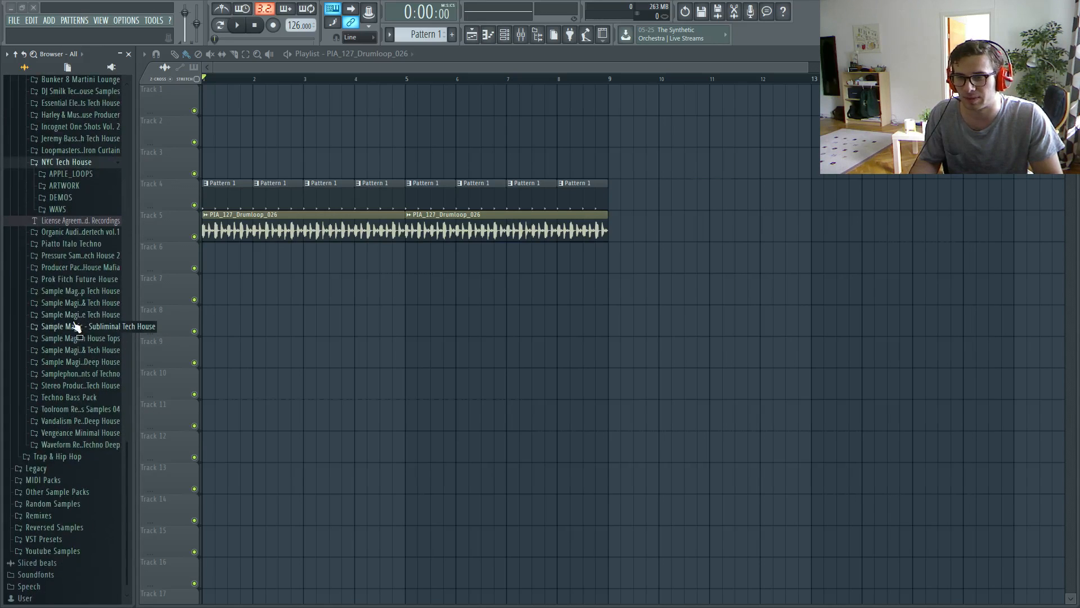
pyautogui.click(72, 211)
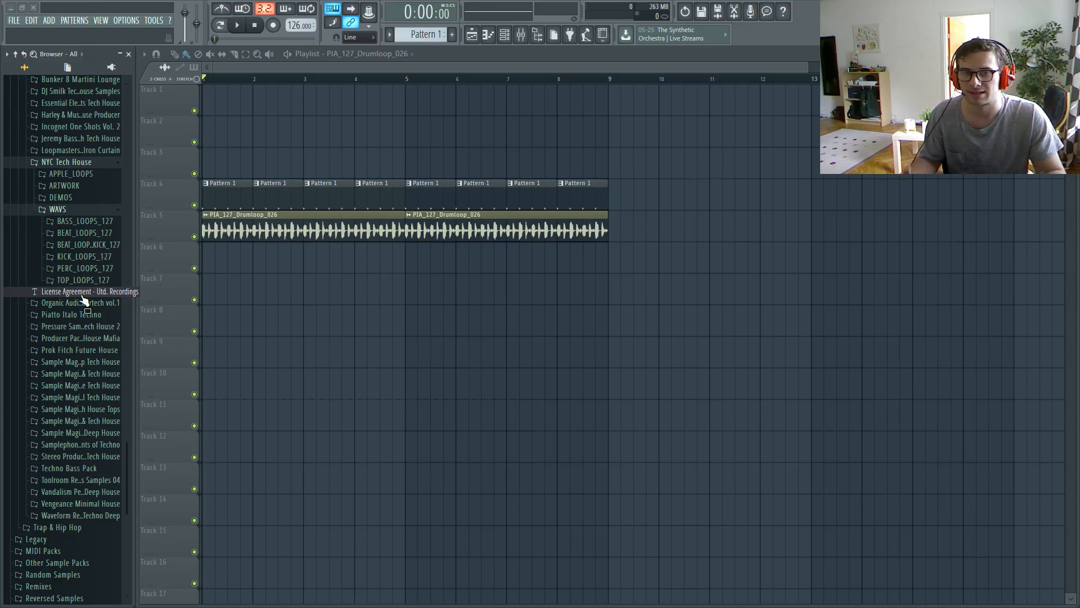
pyautogui.click(82, 280)
pyautogui.moveTo(83, 290); pyautogui.dragTo(85, 299)
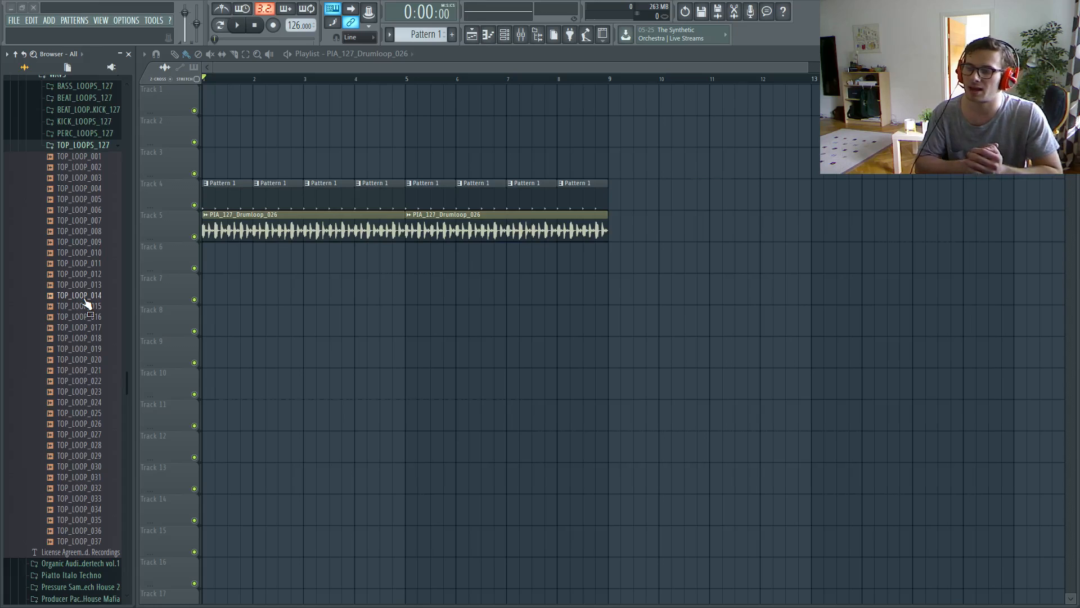
# Audition TOP_LOOP_015, 009 and 012, place TOP_LOOP_012 at bar 1 of Track 6 and play it with the beat.
pyautogui.click(89, 328)
pyautogui.click(84, 306)
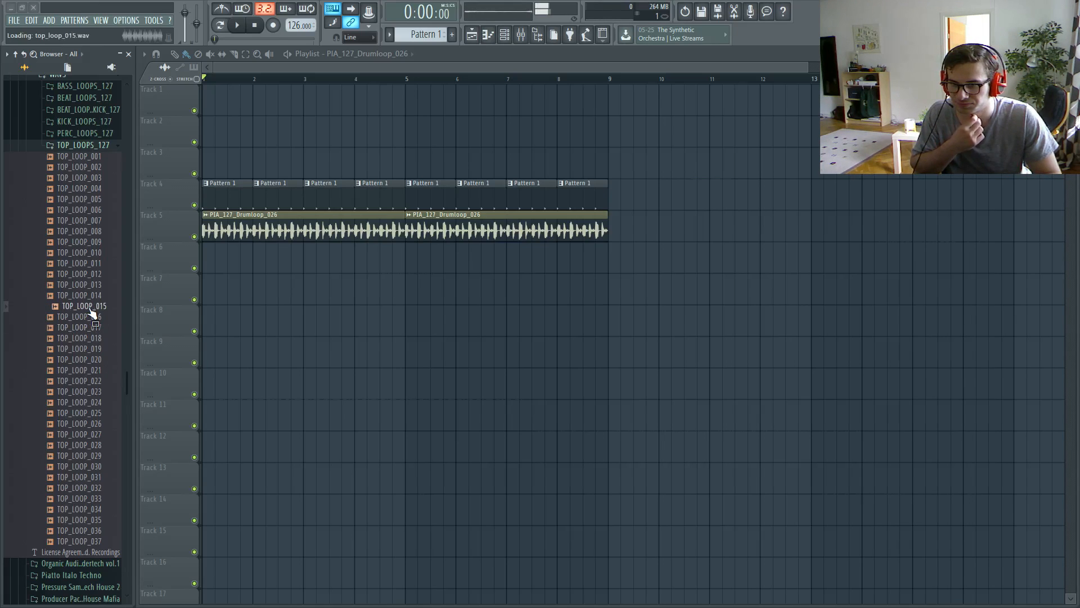
pyautogui.click(97, 244)
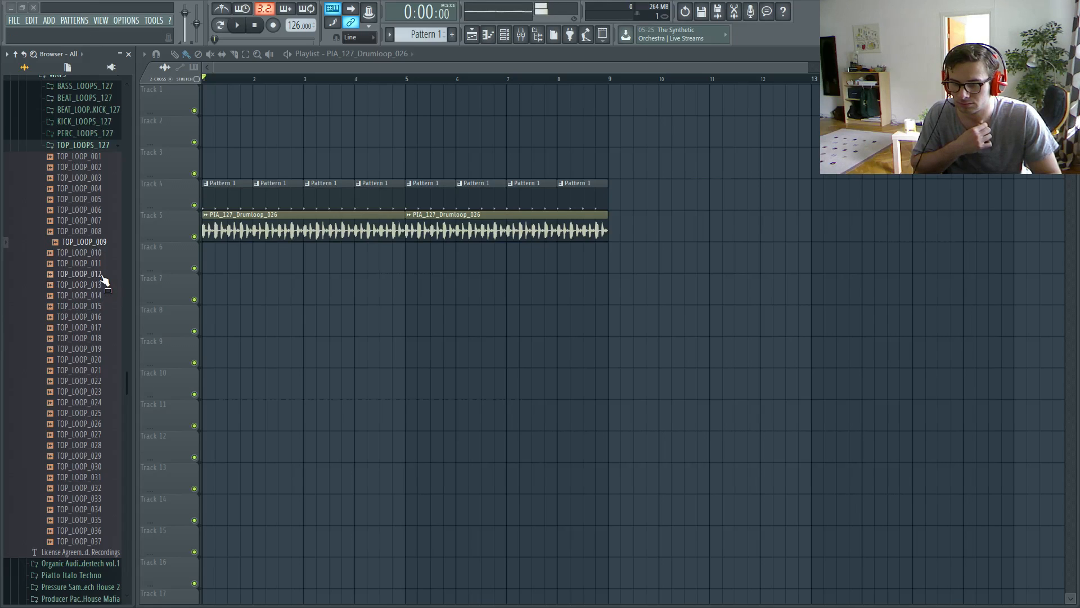
pyautogui.click(103, 276)
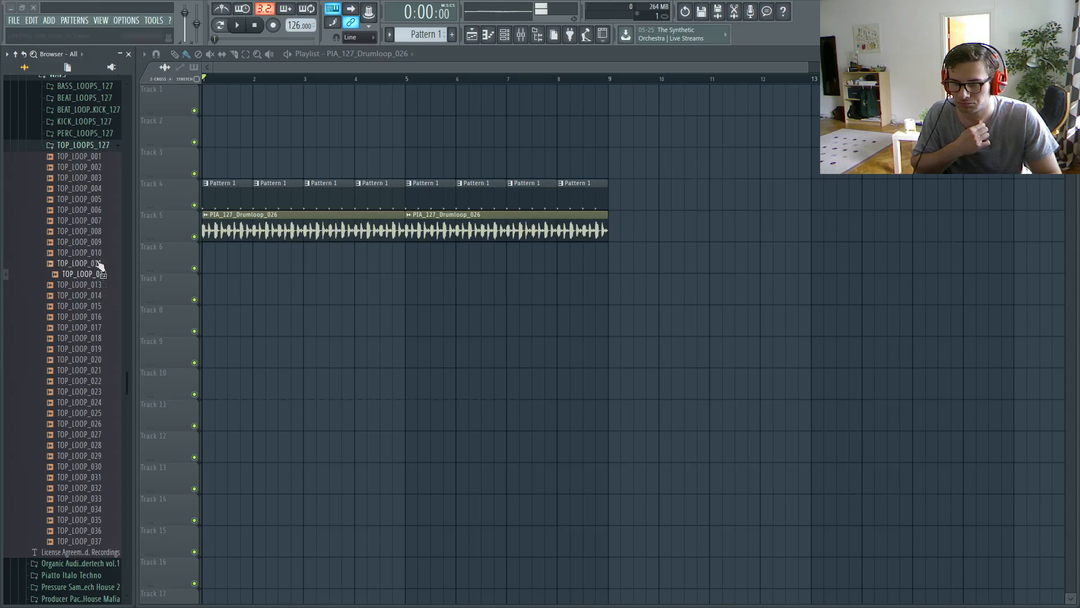
pyautogui.moveTo(97, 277); pyautogui.dragTo(307, 264)
pyautogui.moveTo(309, 264); pyautogui.dragTo(114, 277)
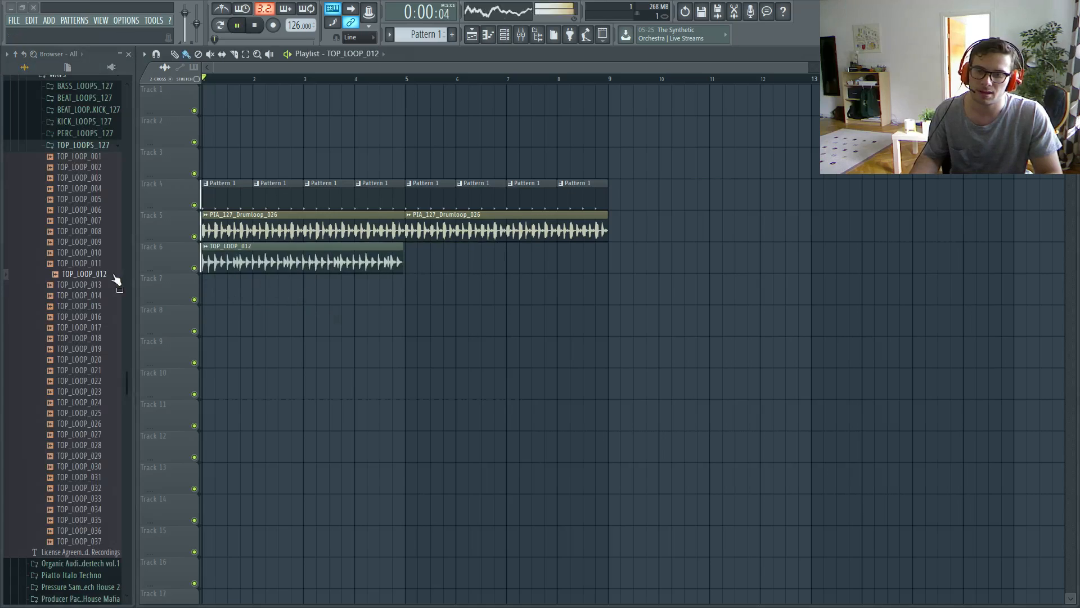
# Set TOP_LOOP_012's time stretching mode to Auto and autodetect its tempo so the clip fills exactly four bars.
pyautogui.doubleClick(360, 282)
pyautogui.rightClick(386, 284)
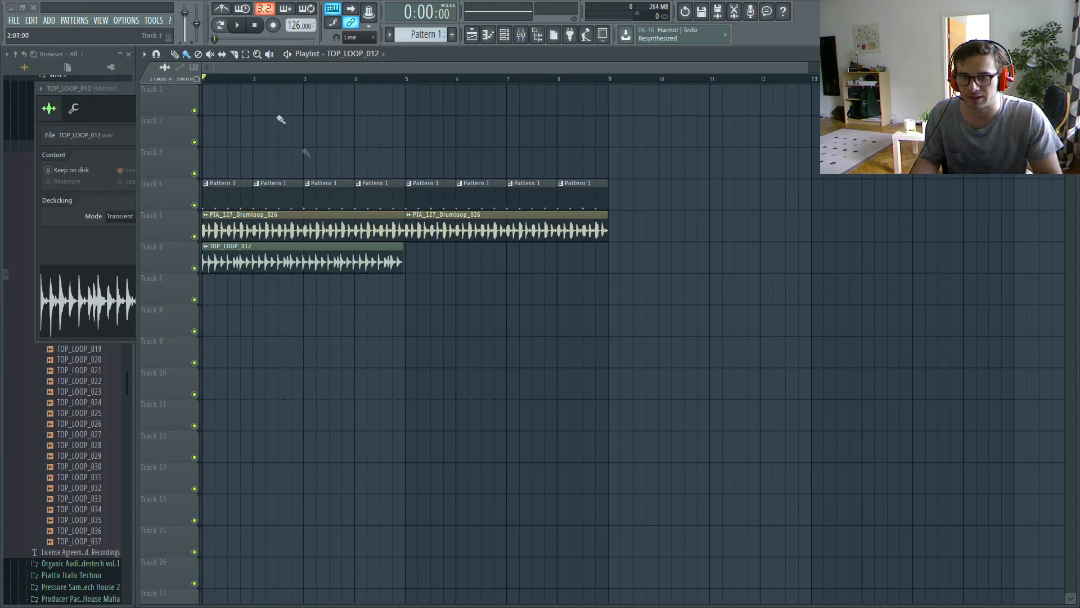
pyautogui.scroll(5, 400, 261)
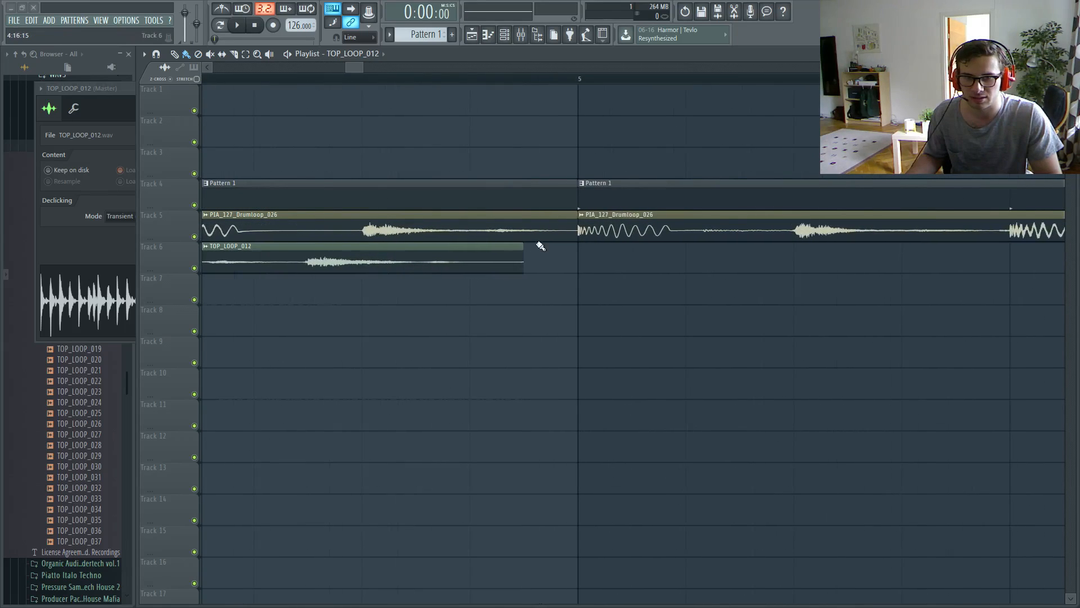
pyautogui.scroll(-4, 336, 251)
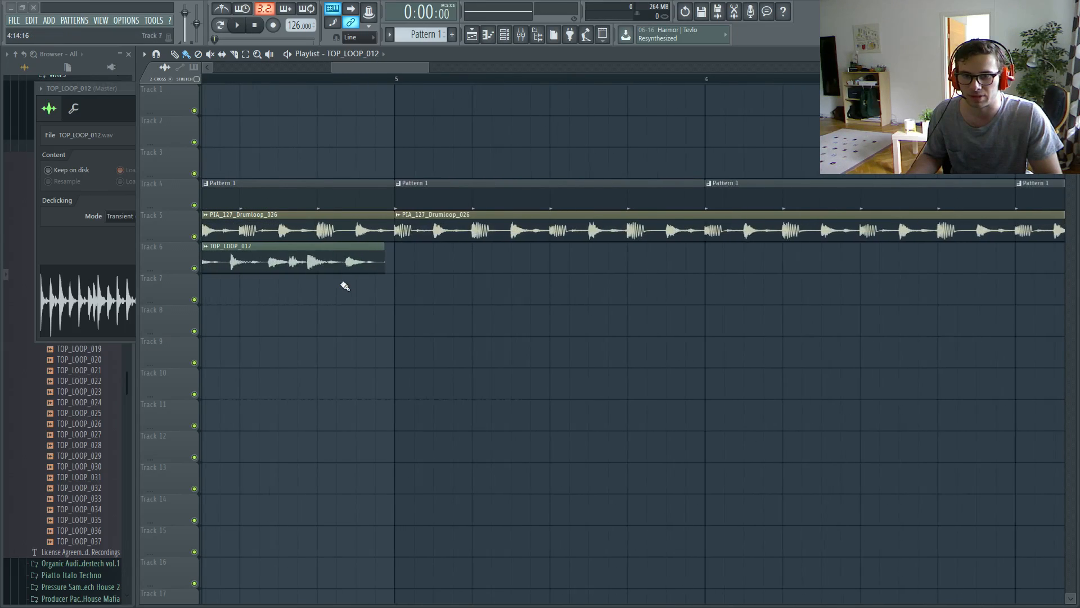
pyautogui.scroll(3, 342, 284)
pyautogui.scroll(-5, 369, 273)
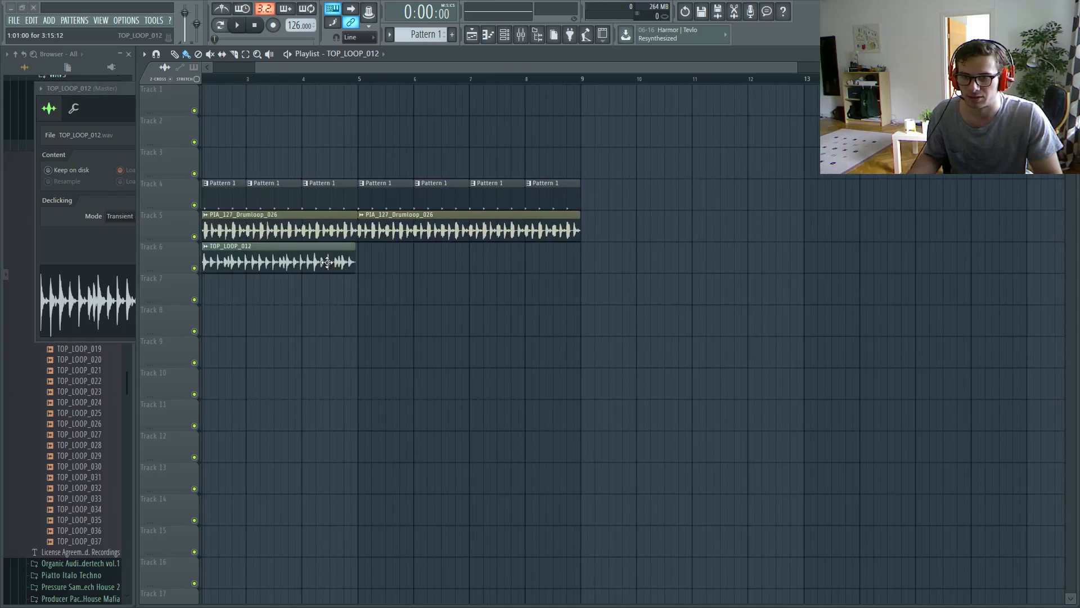
pyautogui.moveTo(272, 99); pyautogui.dragTo(673, 155)
pyautogui.click(715, 204)
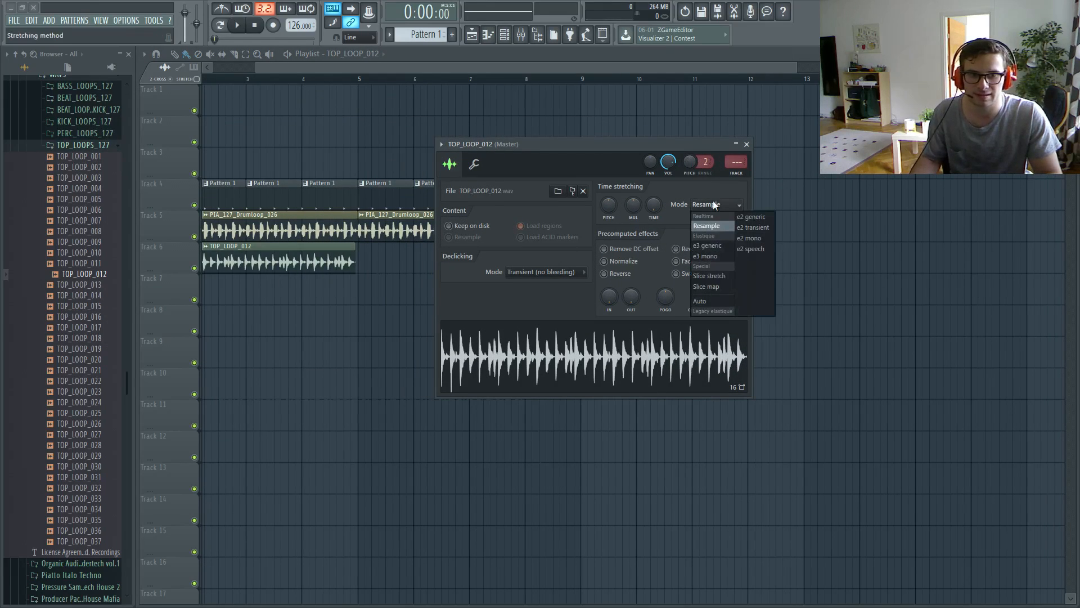
pyautogui.click(710, 300)
pyautogui.rightClick(660, 207)
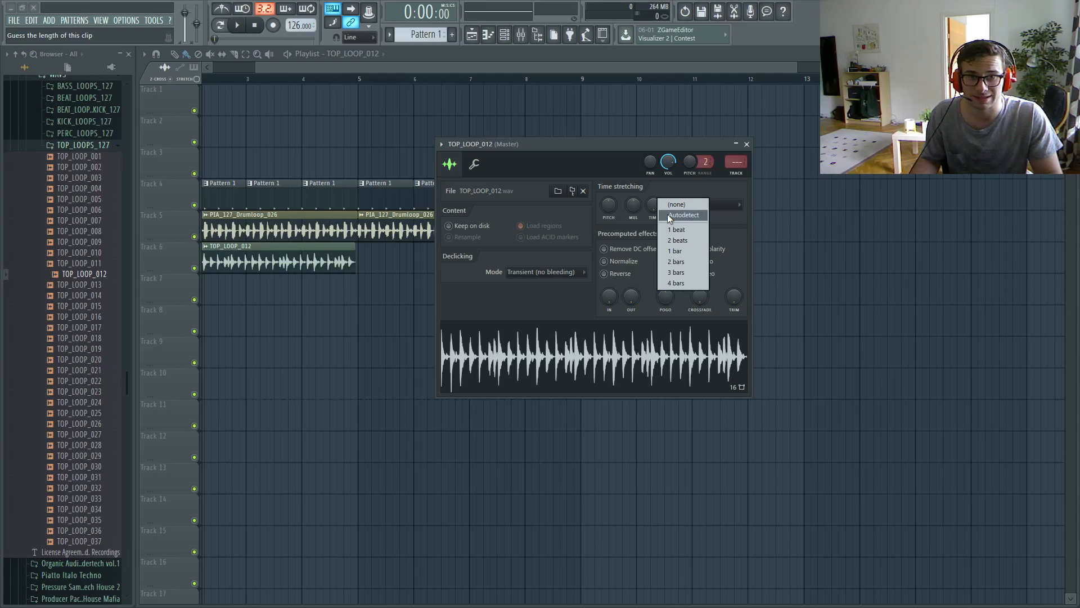
pyautogui.click(669, 215)
pyautogui.click(529, 315)
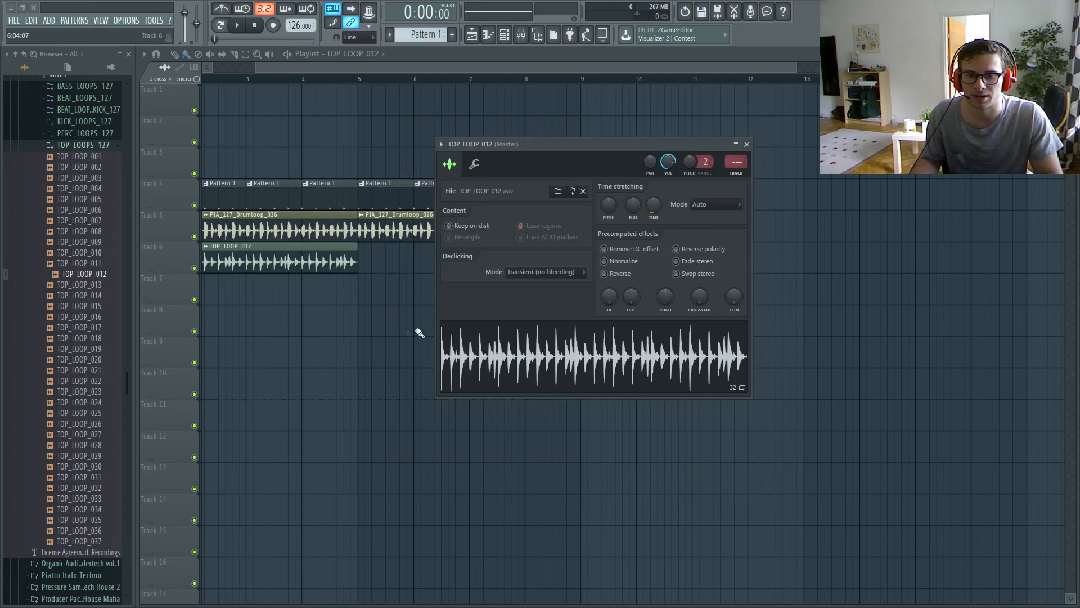
# Place a second TOP_LOOP_012 clip at bar 5 of Track 6, filling it through bar 8.
pyautogui.click(314, 264)
pyautogui.moveTo(257, 66); pyautogui.dragTo(150, 65)
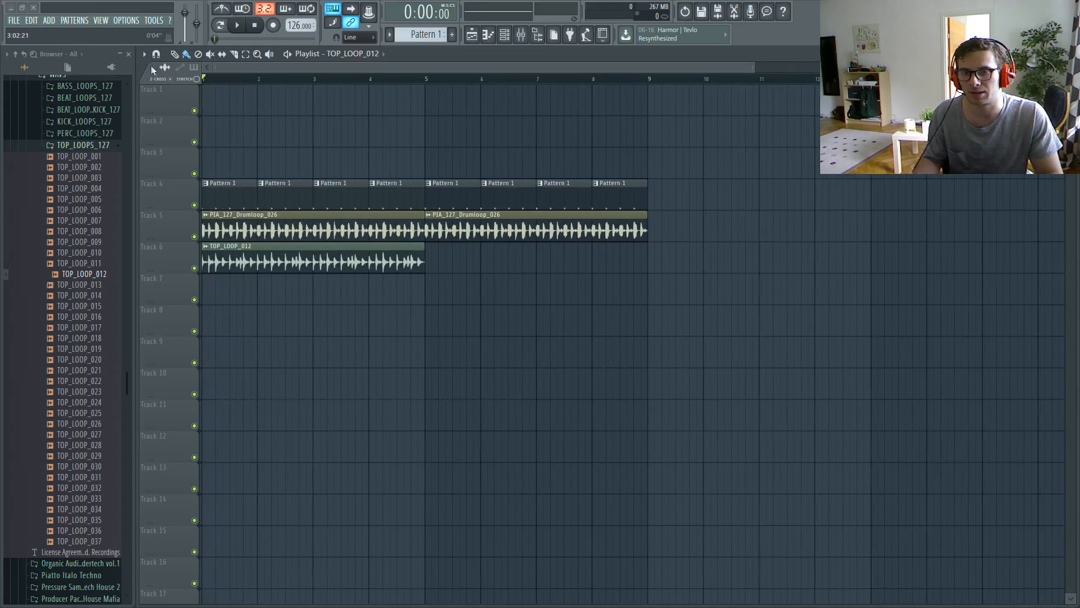
pyautogui.scroll(-2, 294, 264)
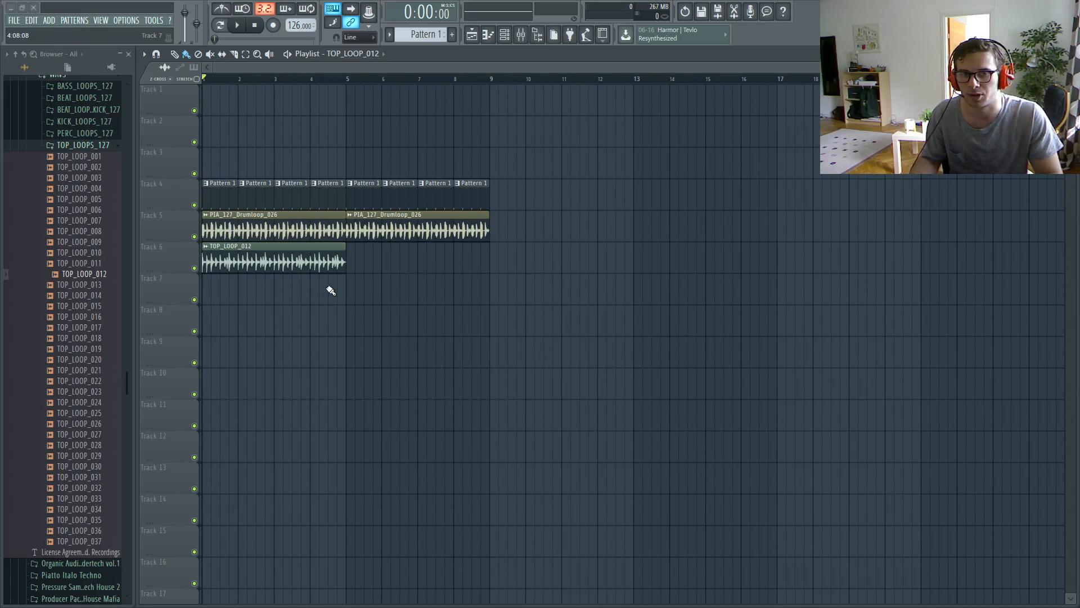
pyautogui.moveTo(370, 267); pyautogui.dragTo(365, 264)
# Set the TOP_LOOP_012 channel's volume to about 51% during playback.
pyautogui.doubleClick(365, 264)
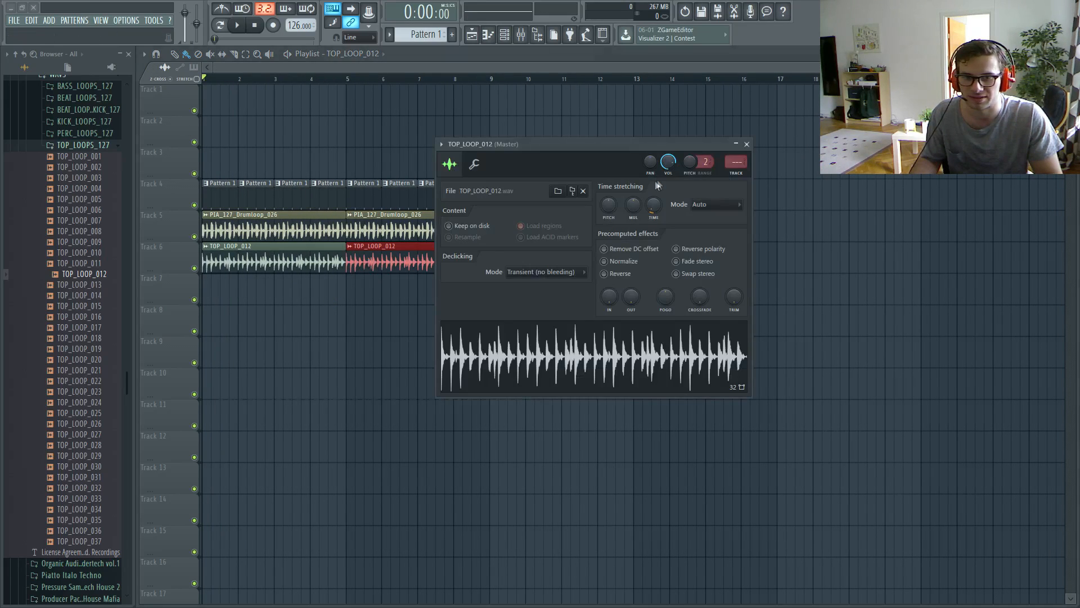
pyautogui.press('space')
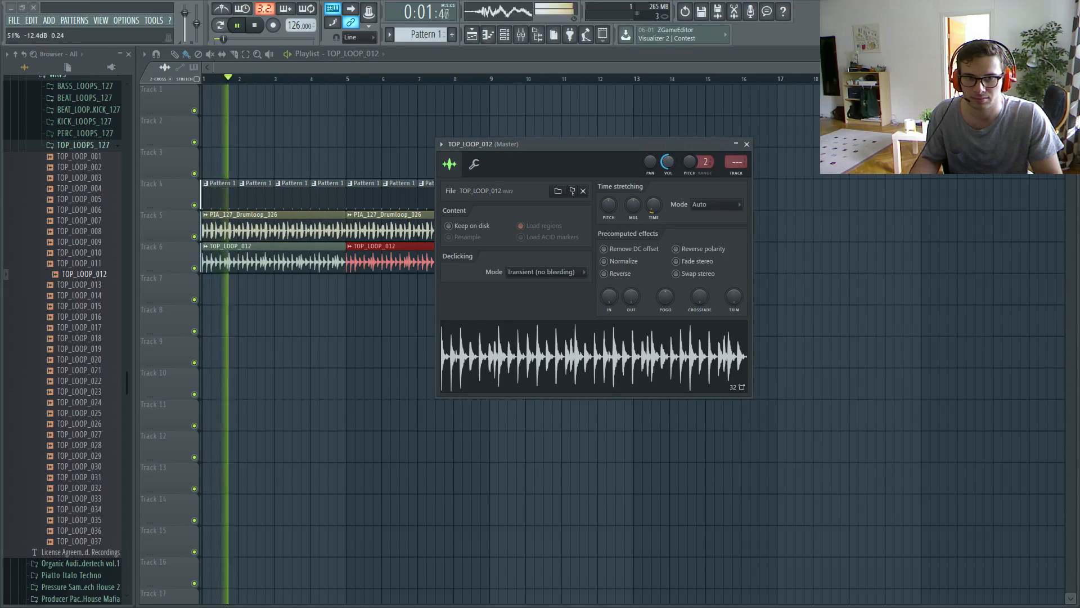
pyautogui.click(746, 145)
# Lower the PIA_127_Drumloop_026 channel's volume slightly while the beat plays.
pyautogui.doubleClick(473, 216)
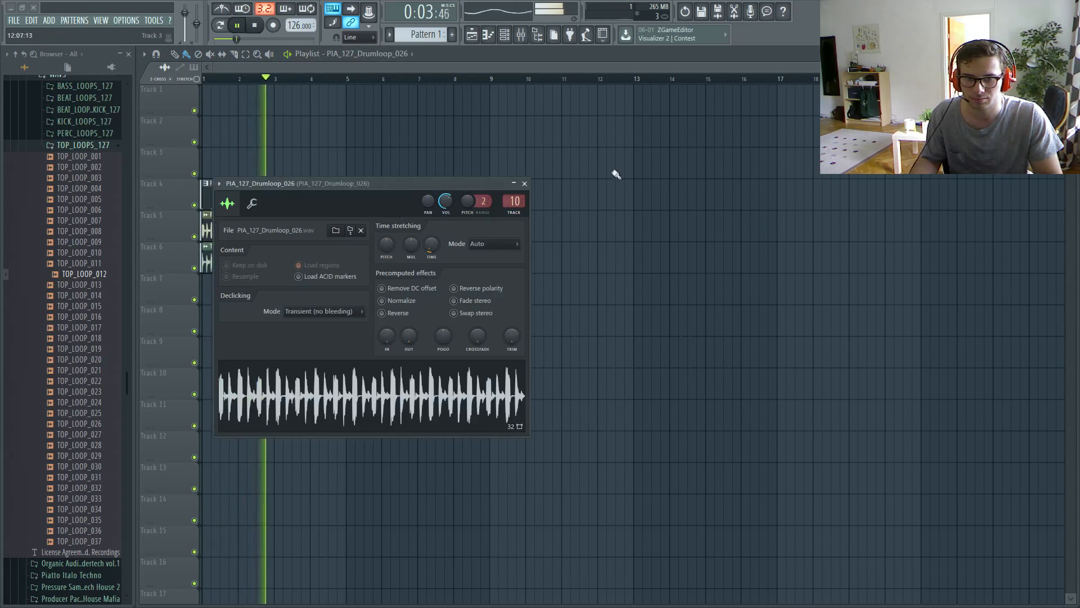
pyautogui.moveTo(448, 202); pyautogui.dragTo(448, 208)
pyautogui.rightClick(605, 212)
# Open Pattern 1 in the channel rack and expand the KICK_LOOPS_127 sample folder, with playback stopped.
pyautogui.doubleClick(465, 202)
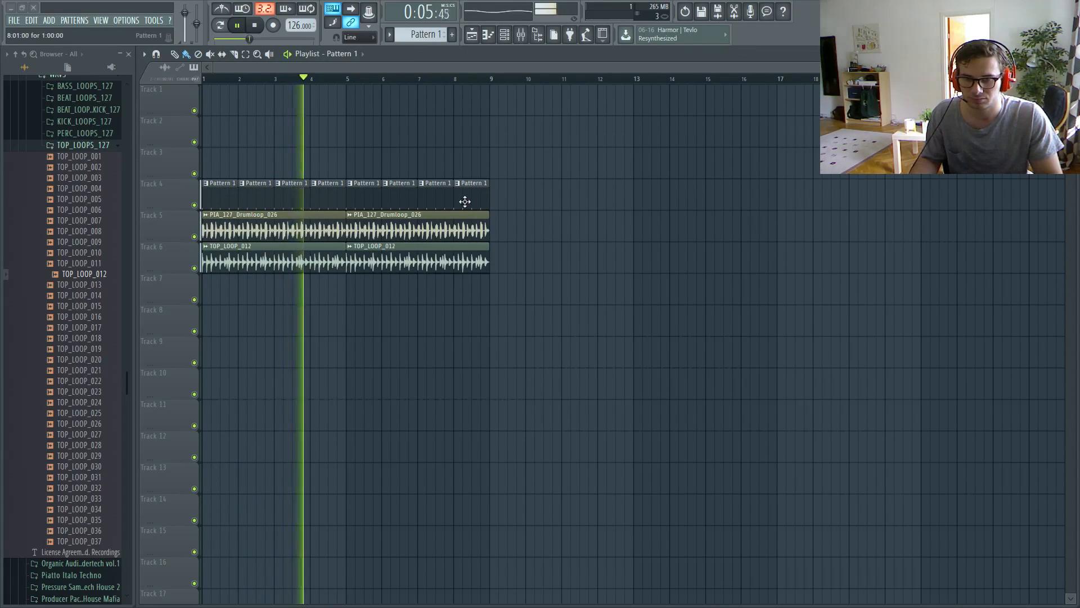
pyautogui.click(78, 145)
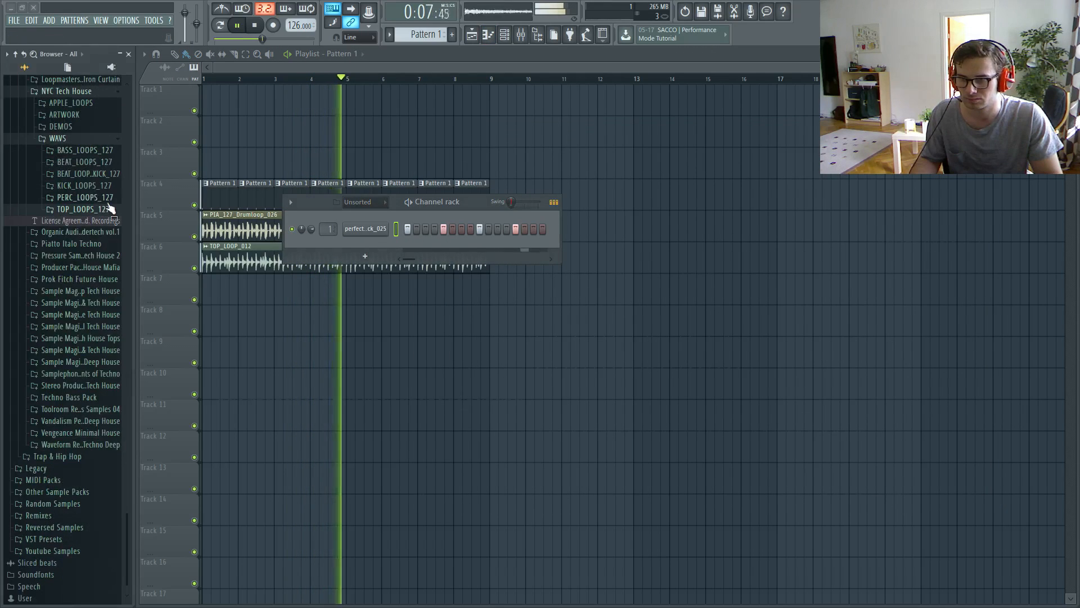
pyautogui.click(101, 162)
pyautogui.click(101, 163)
pyautogui.click(100, 185)
pyautogui.press('space')
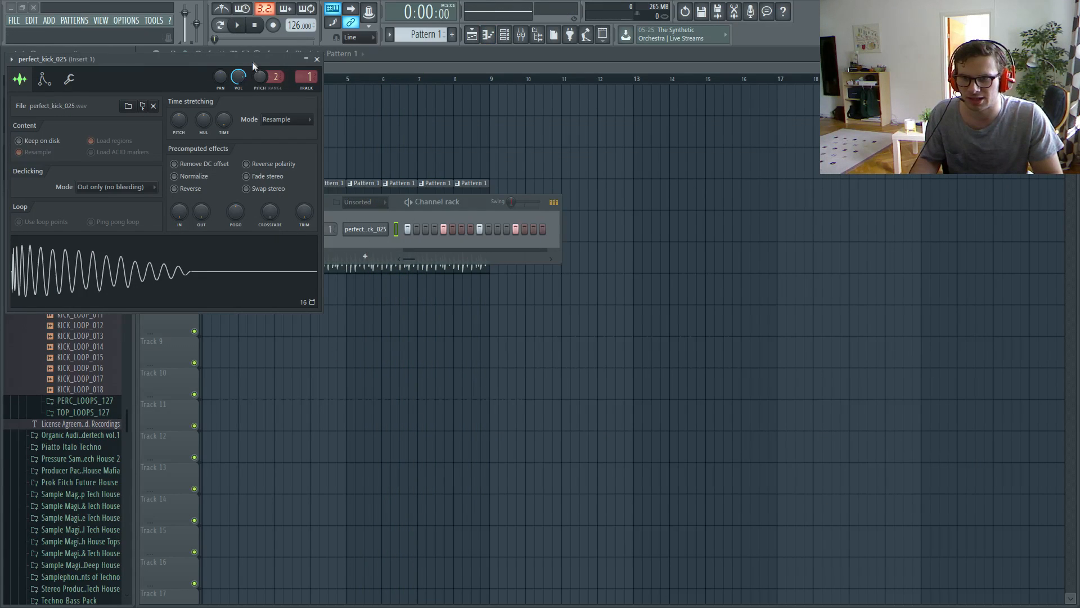
# Delete the perfect_kick_025 channel from the channel rack.
pyautogui.moveTo(252, 61); pyautogui.dragTo(813, 310)
pyautogui.rightClick(366, 229)
pyautogui.click(407, 317)
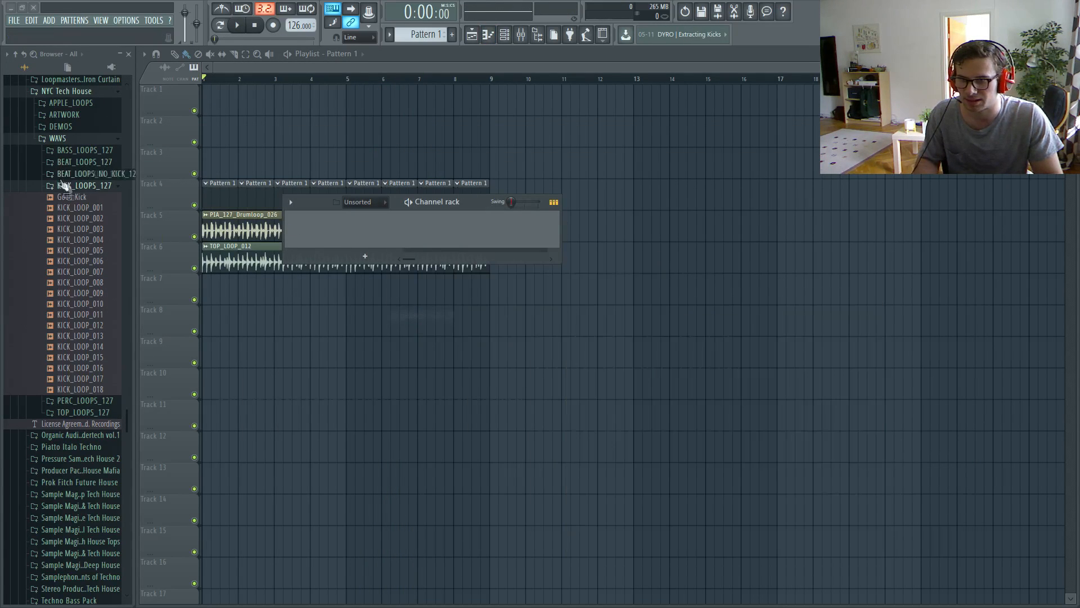
# Add the Good Kick sample as a new channel and fill every 4 steps.
pyautogui.moveTo(77, 197); pyautogui.dragTo(362, 235)
pyautogui.rightClick(361, 235)
pyautogui.click(498, 271)
# Add a slight fade-out to the Good Kick sample and audition it before and after the change.
pyautogui.click(366, 229)
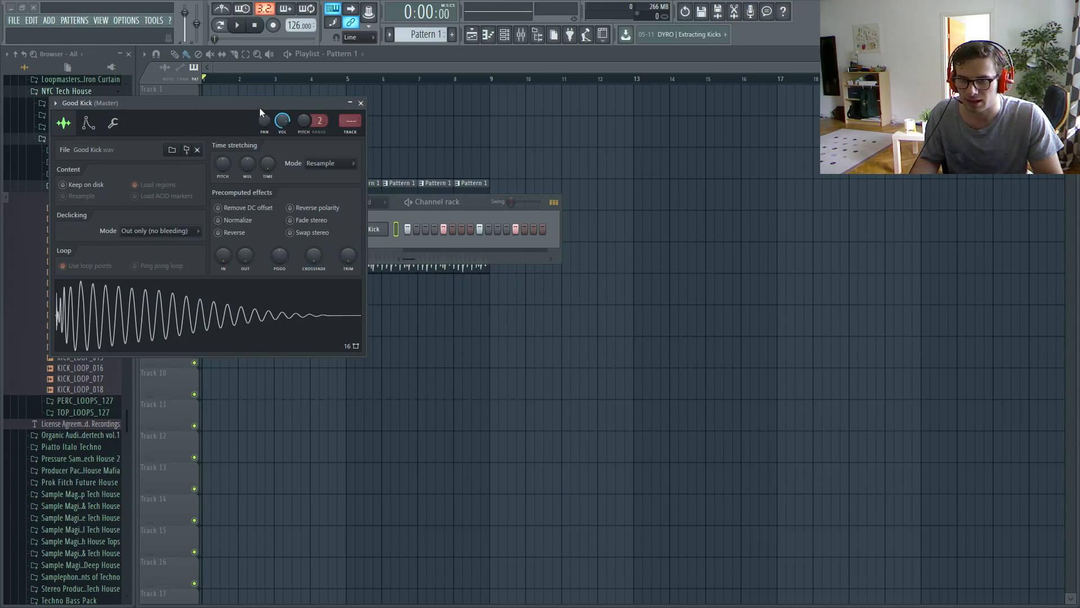
pyautogui.moveTo(259, 110); pyautogui.dragTo(495, 159)
pyautogui.click(429, 378)
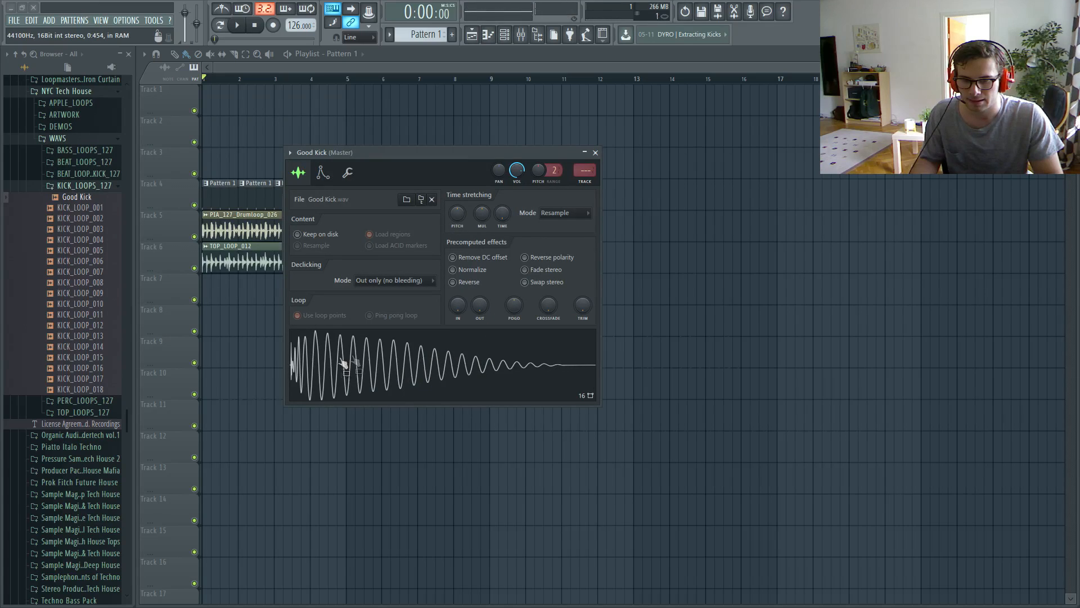
pyautogui.moveTo(479, 304); pyautogui.dragTo(480, 299)
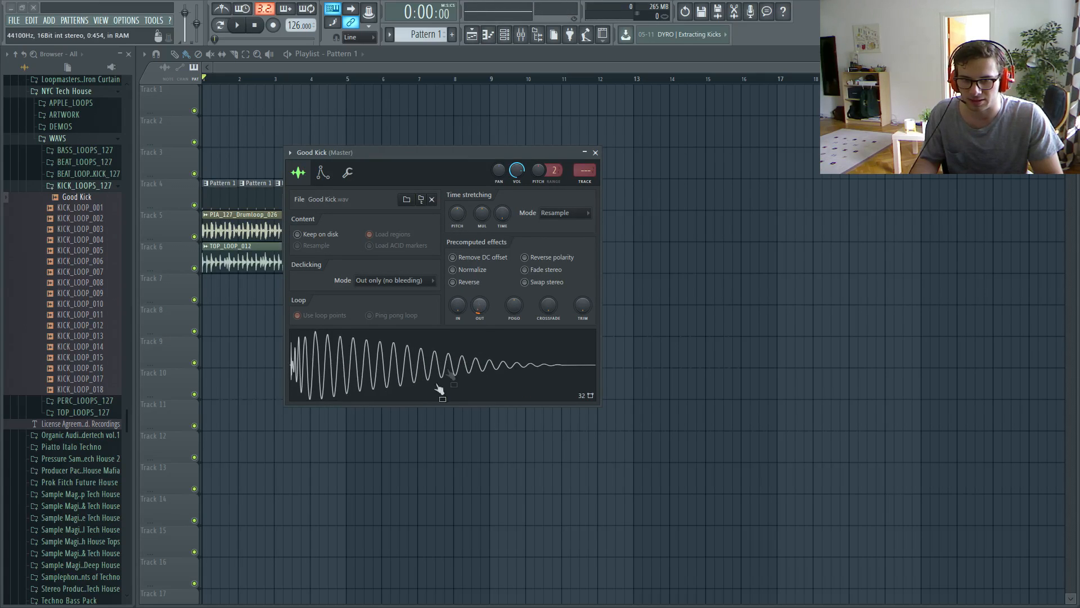
pyautogui.click(492, 366)
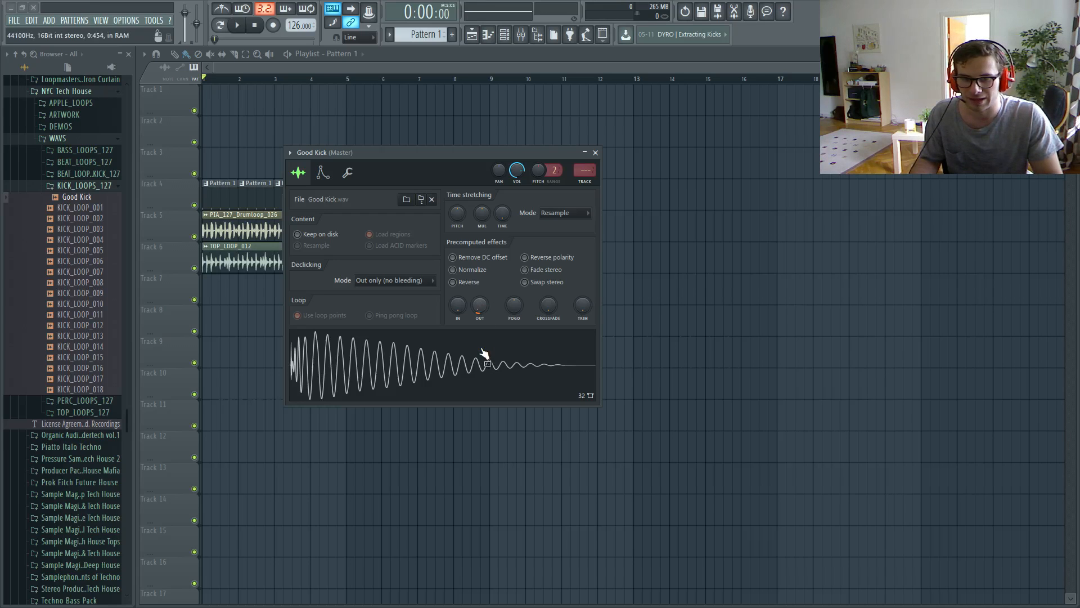
# Set the Good Kick channel's volume to about 77% during playback.
pyautogui.press('space')
pyautogui.rightClick(691, 283)
pyautogui.press('F6')
pyautogui.press('F7')
pyautogui.moveTo(311, 229); pyautogui.dragTo(311, 230)
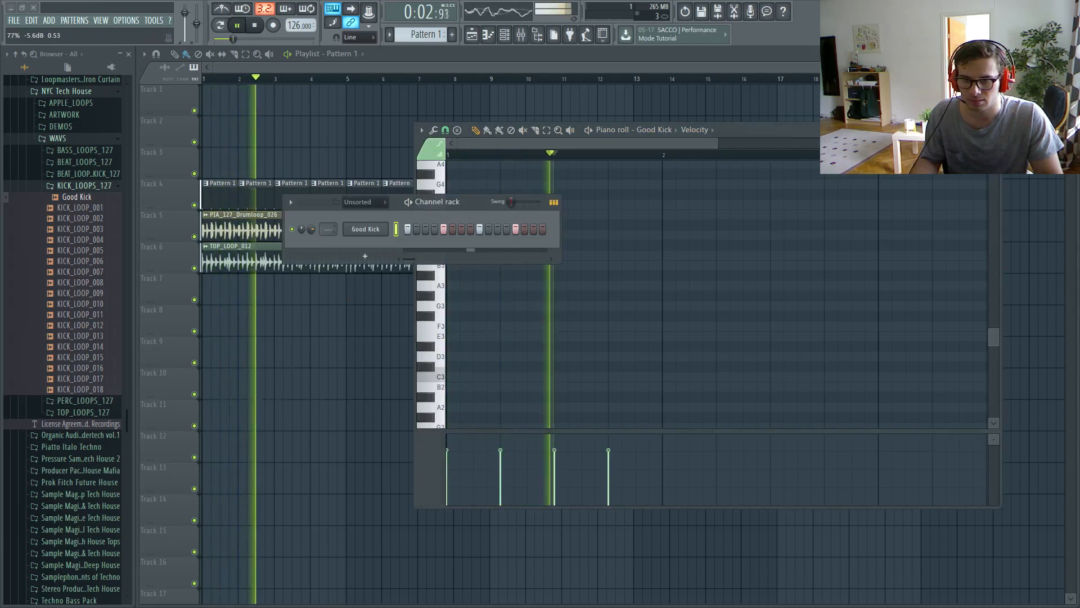
# Stop playback, collapse the KICK_LOOPS_127 folder and close the windows covering the playlist.
pyautogui.click(84, 185)
pyautogui.press('space')
pyautogui.press('F12')
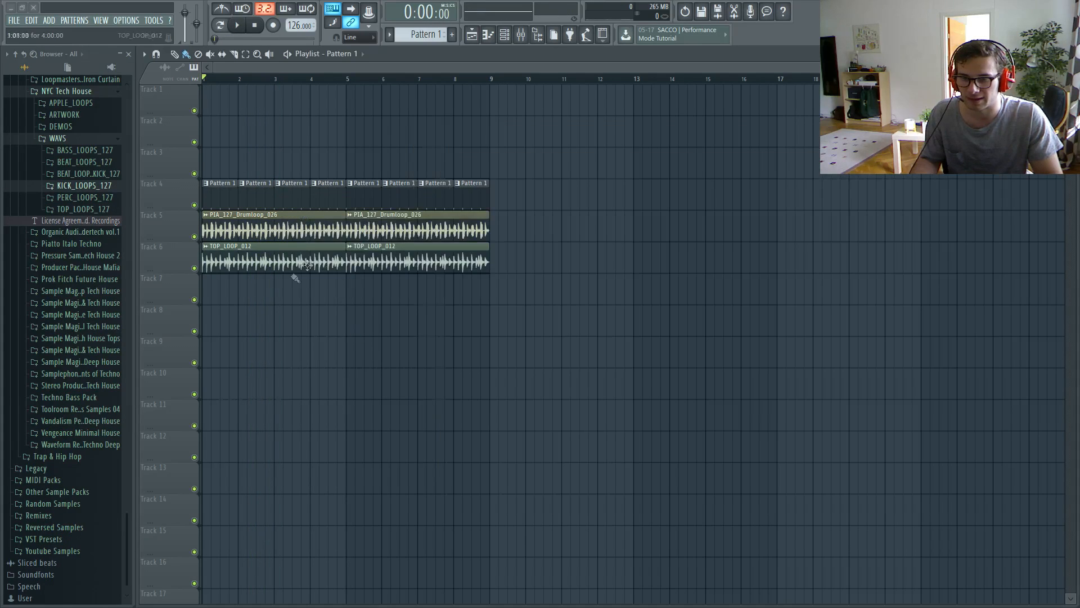
# Collapse the WAVS and NYC Tech House folders in the sample browser.
pyautogui.scroll(3, 76, 222)
pyautogui.click(73, 205)
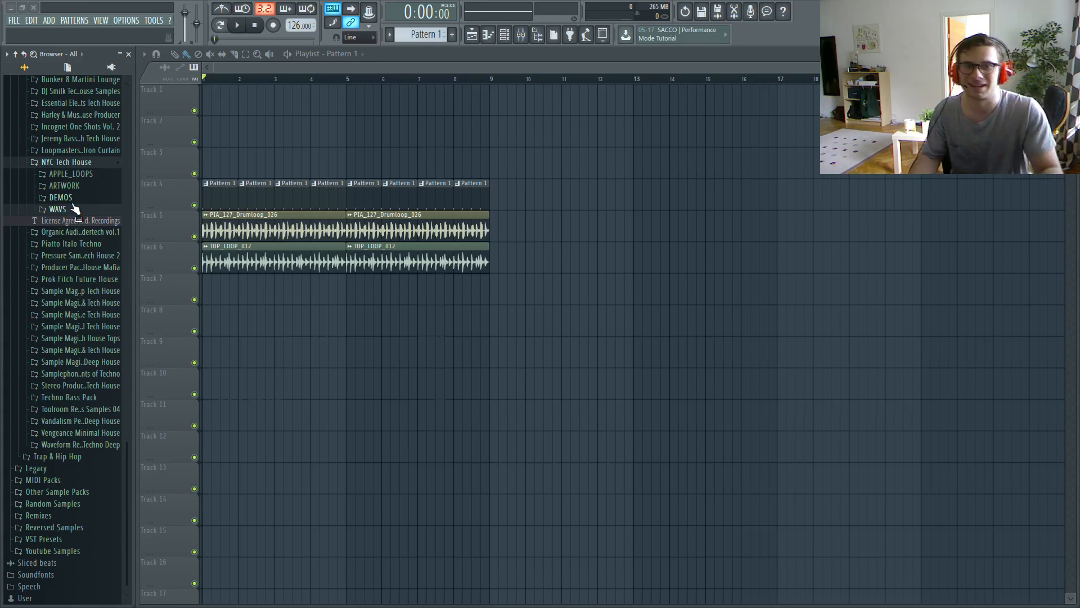
pyautogui.scroll(2, 73, 214)
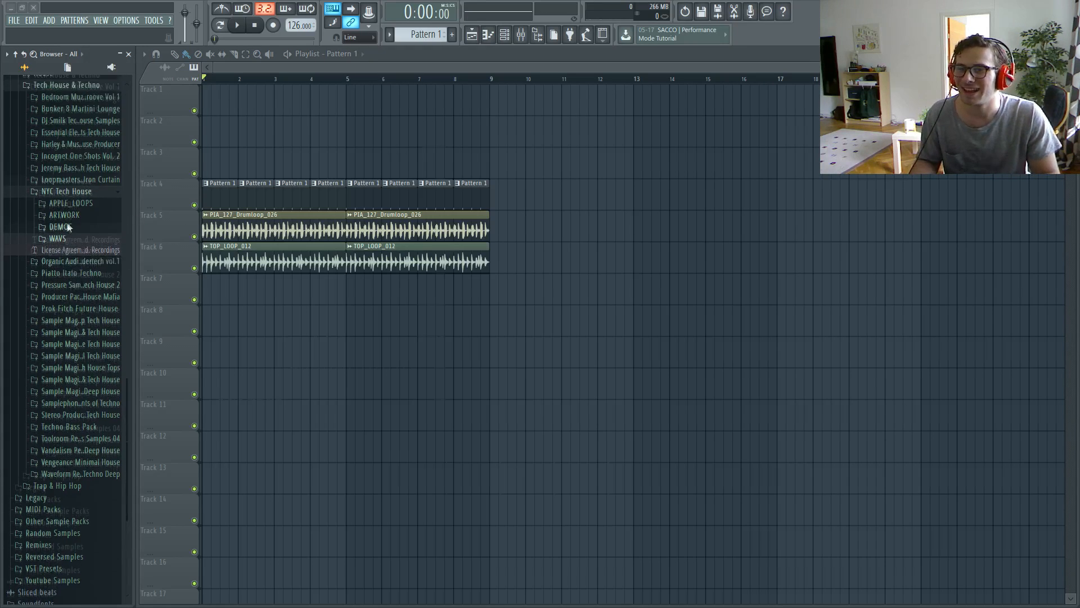
pyautogui.click(76, 227)
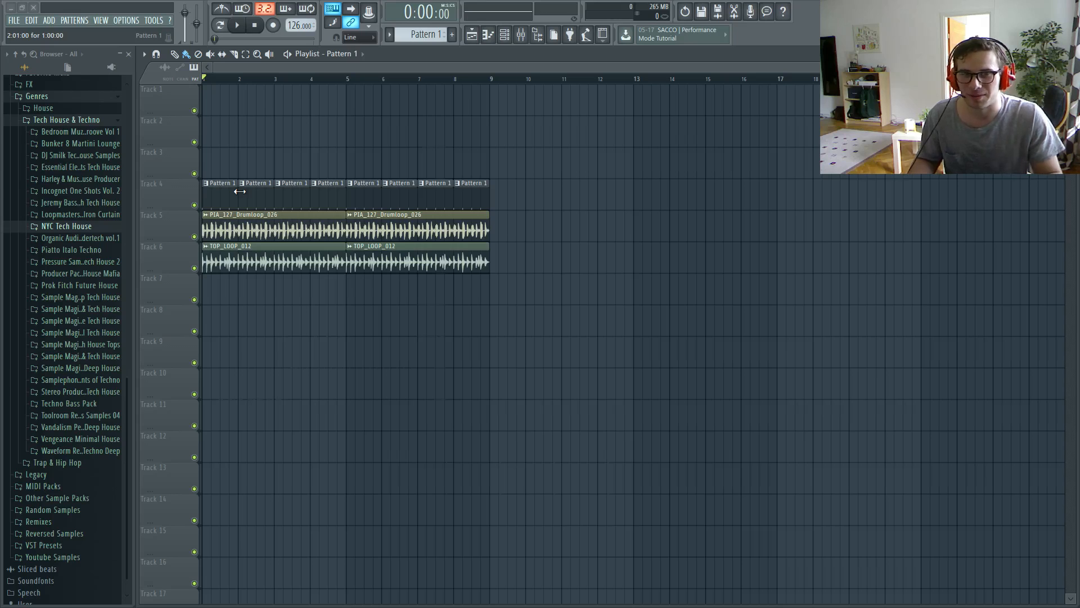
# Play the beat and check the channel settings of the TOP_LOOP_012 clip.
pyautogui.press('space')
pyautogui.click(347, 269)
pyautogui.doubleClick(347, 269)
pyautogui.press('space')
pyautogui.click(744, 146)
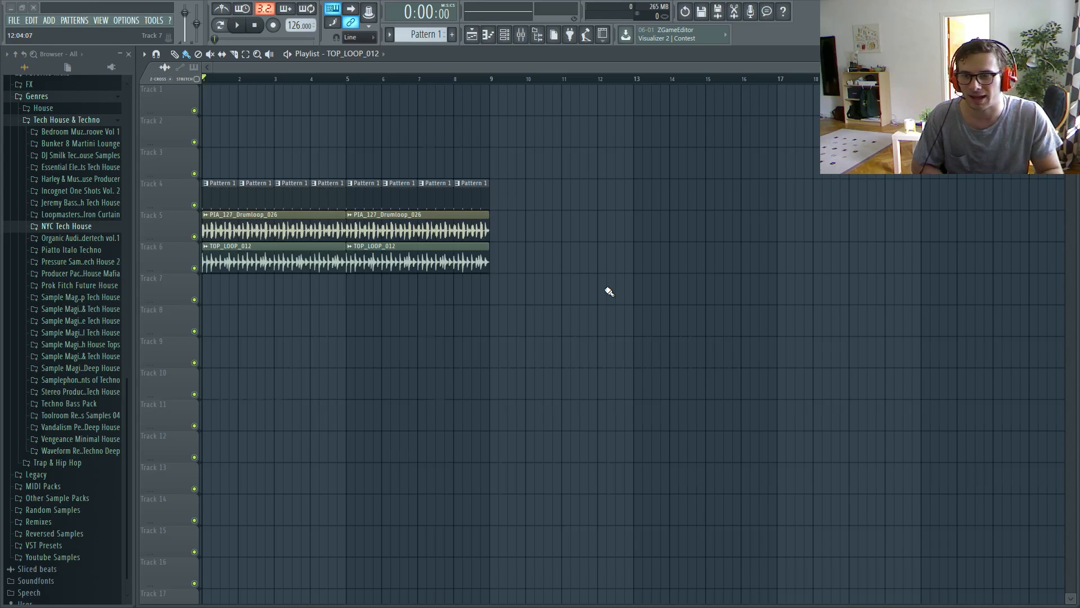
# Open the Atmosphere folder within Loops of the Samplepho..ts of Techno pack.
pyautogui.scroll(-1, 89, 397)
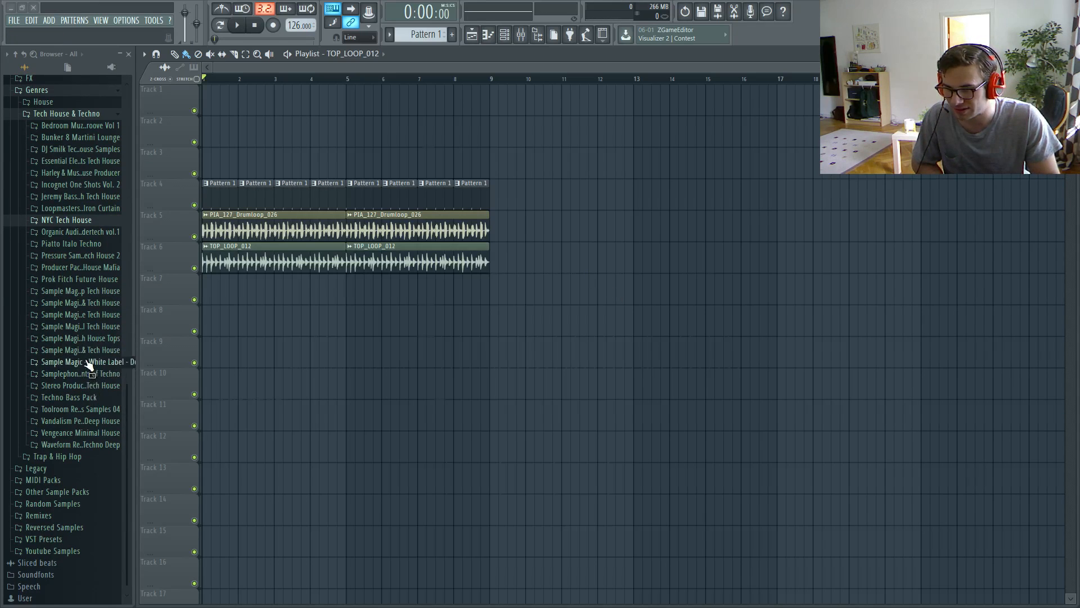
pyautogui.click(88, 375)
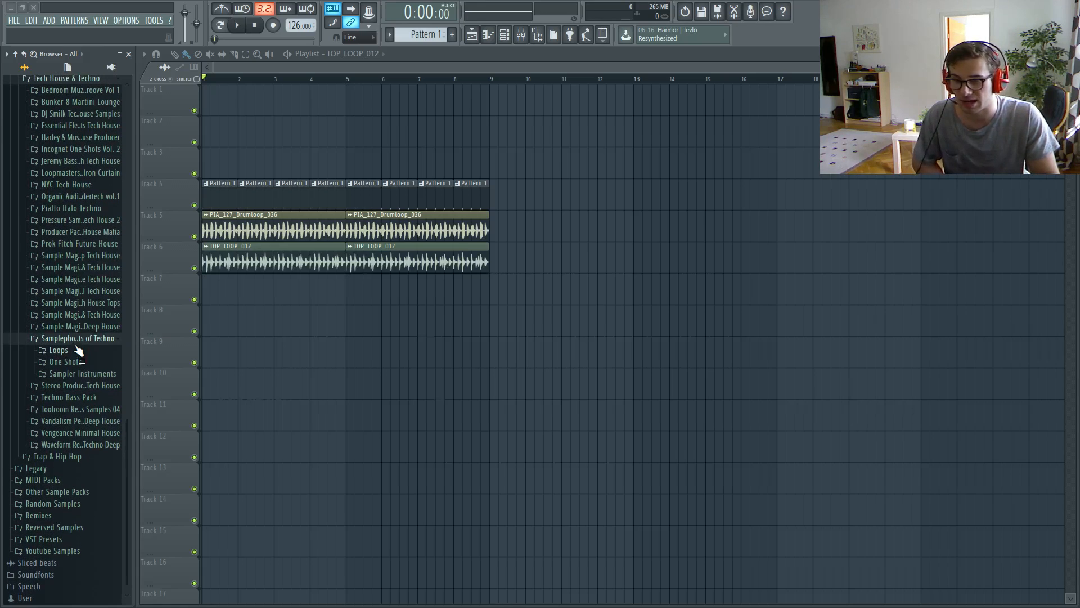
pyautogui.click(78, 355)
pyautogui.click(79, 301)
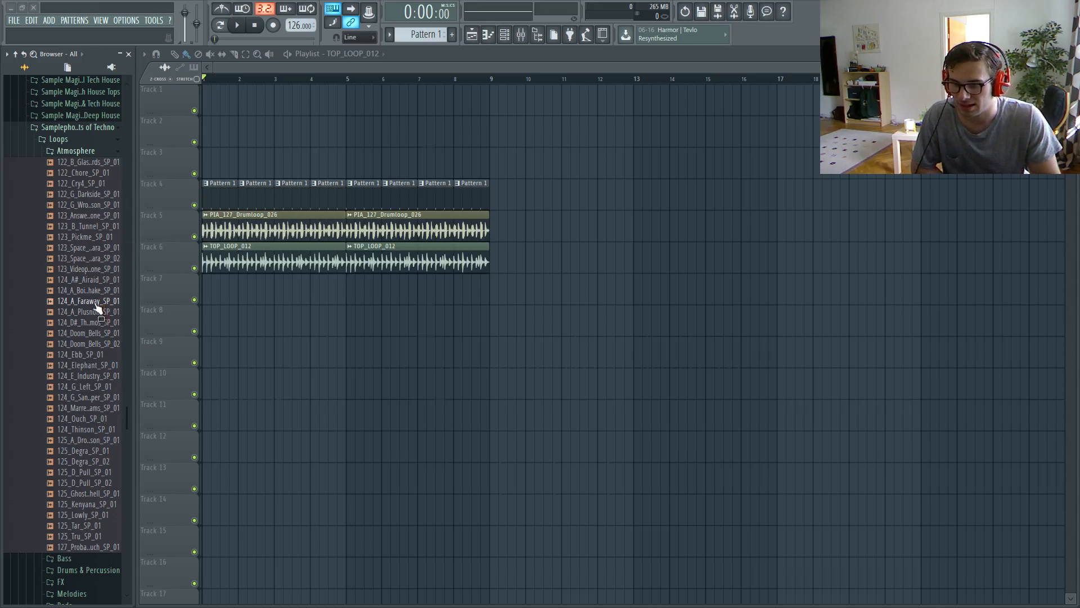
# Audition several 124 BPM atmosphere loops, including 124_A#_Airaid_SP_01, 124_Doom_Bells_SP_01 and 124_D#_Thermos_SP_01.
pyautogui.click(97, 280)
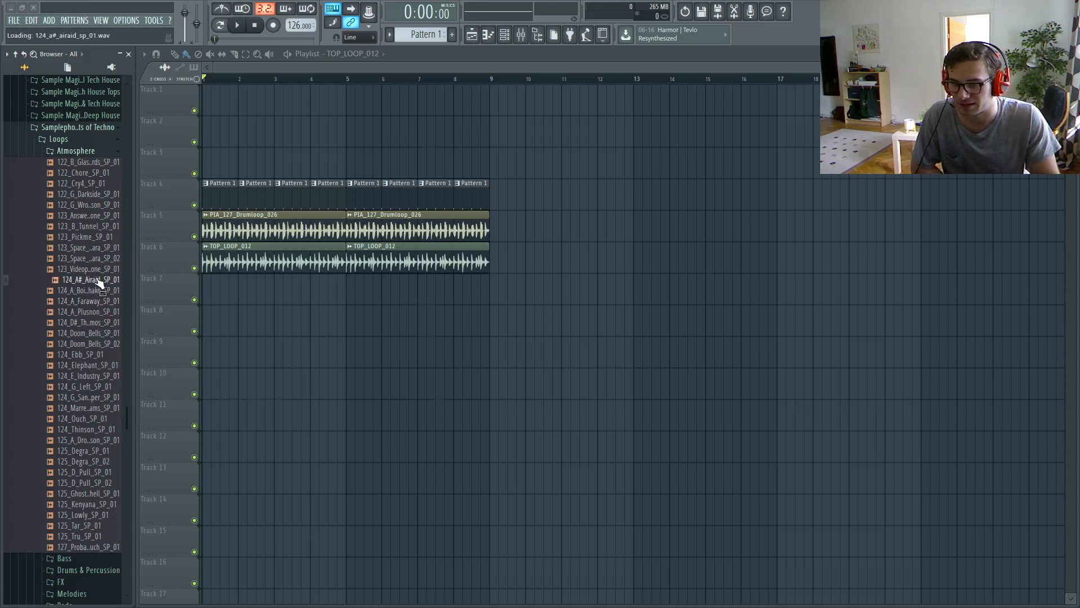
pyautogui.click(106, 313)
pyautogui.click(104, 376)
pyautogui.click(108, 335)
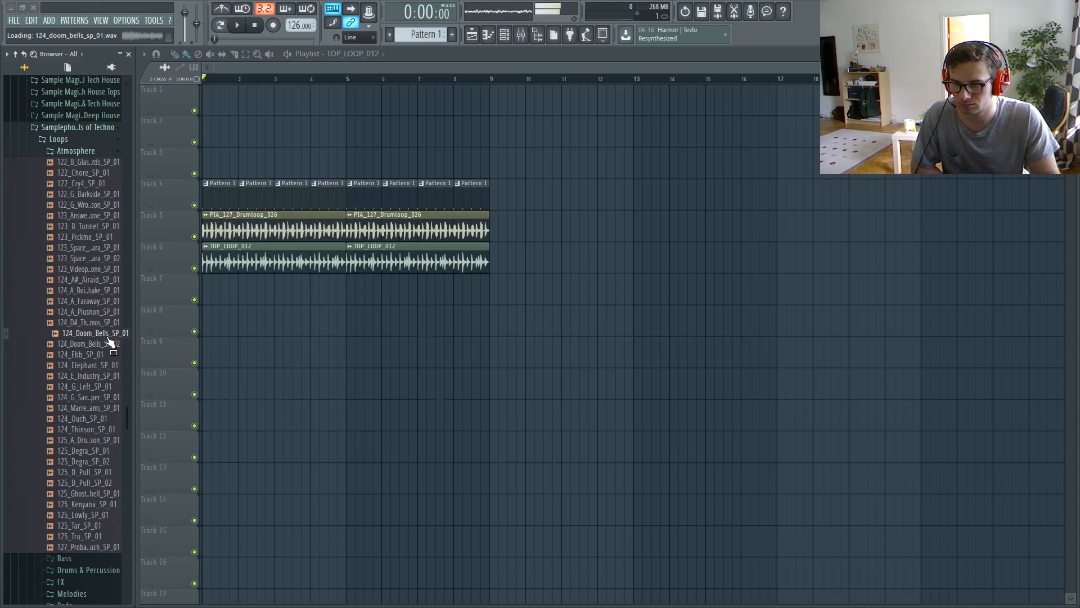
pyautogui.click(105, 324)
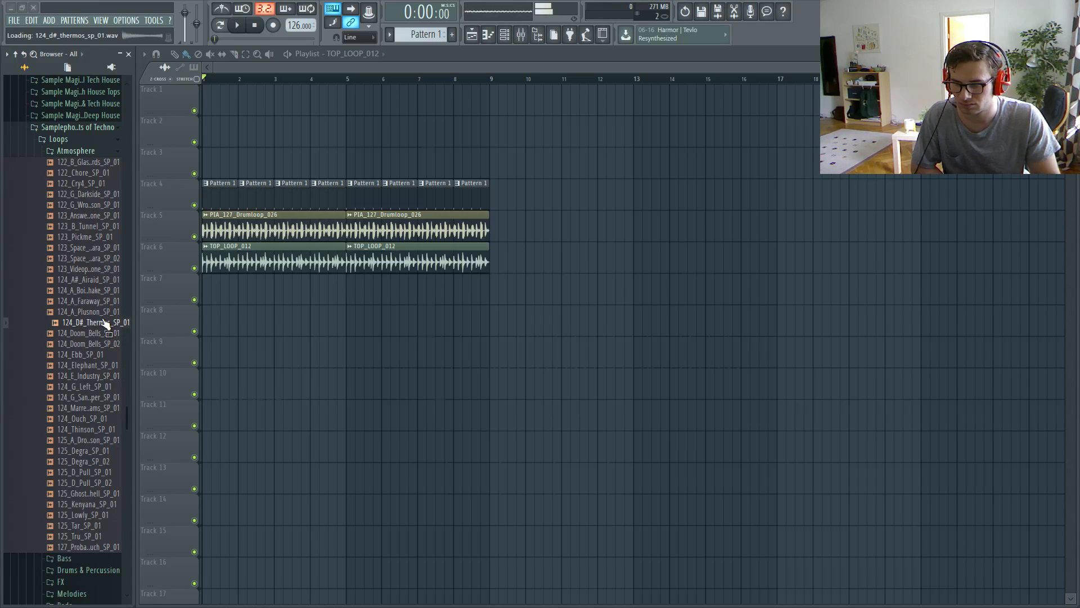
# Place 124_D#_Thermos_SP_01 on Track 7 at bar 1 and time-stretch it in Auto mode to fit the project tempo.
pyautogui.moveTo(105, 324); pyautogui.dragTo(204, 290)
pyautogui.doubleClick(311, 287)
pyautogui.click(343, 178)
pyautogui.click(342, 274)
pyautogui.rightClick(284, 180)
pyautogui.click(310, 200)
pyautogui.click(539, 313)
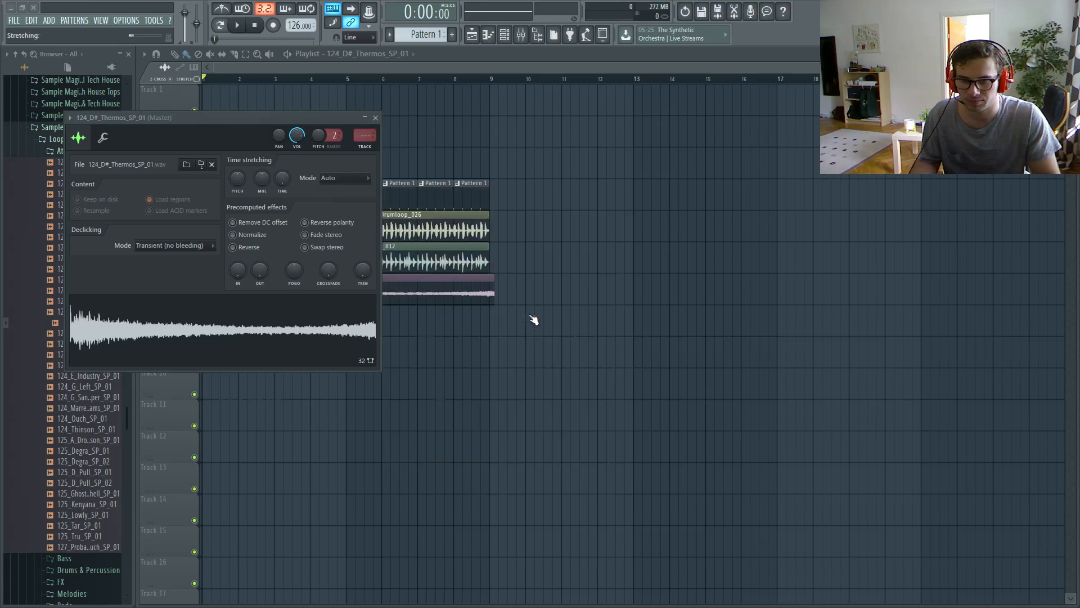
# Play the beat with the Thermos loop and check the loop's channel settings.
pyautogui.click(446, 373)
pyautogui.press('space')
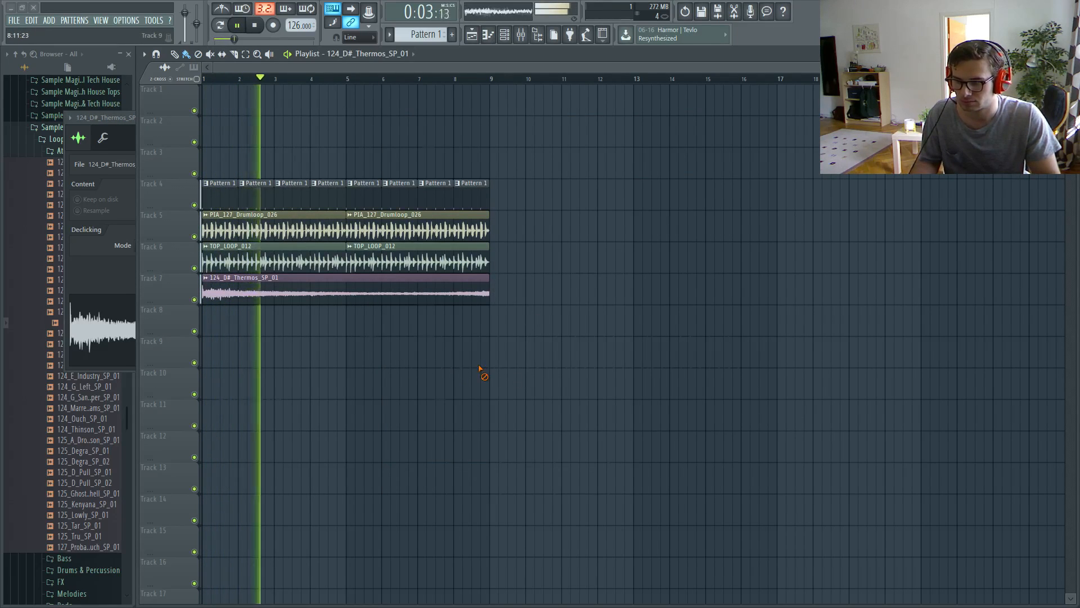
pyautogui.click(118, 118)
pyautogui.moveTo(118, 118); pyautogui.dragTo(523, 169)
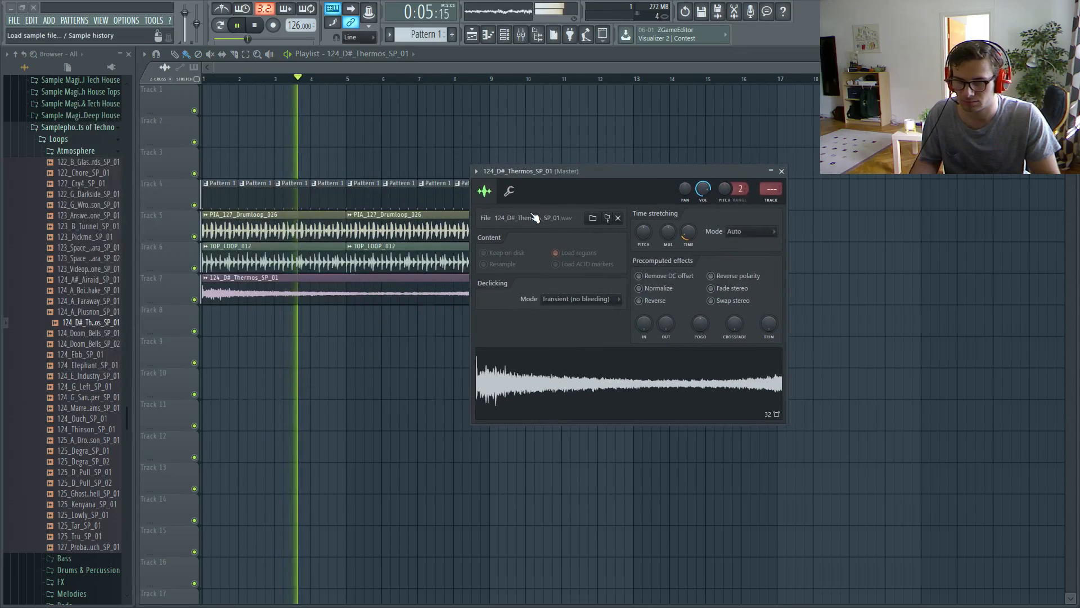
pyautogui.click(408, 294)
pyautogui.doubleClick(466, 294)
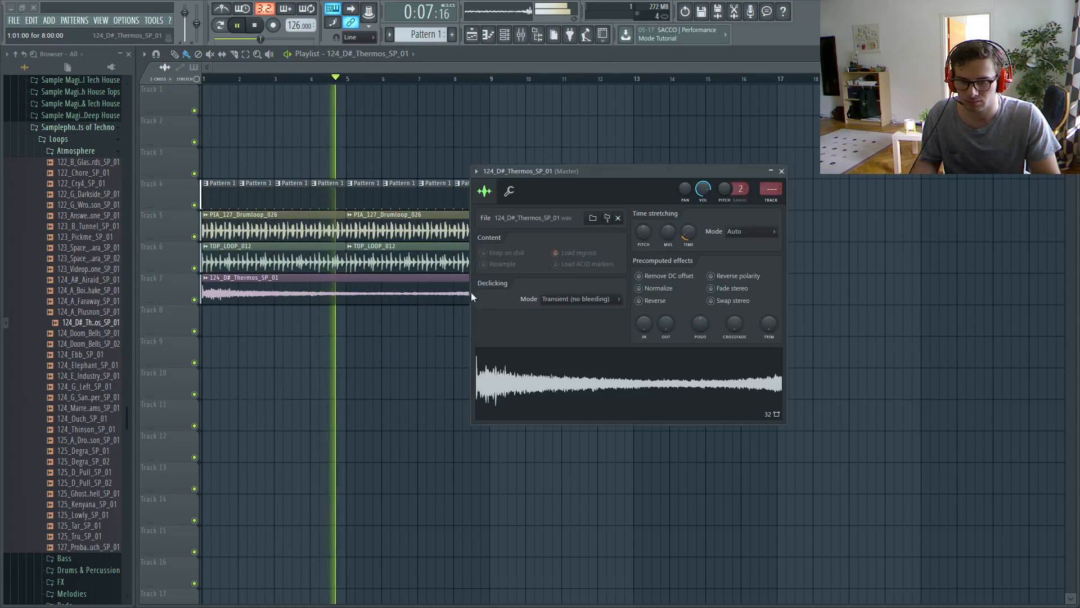
pyautogui.rightClick(656, 162)
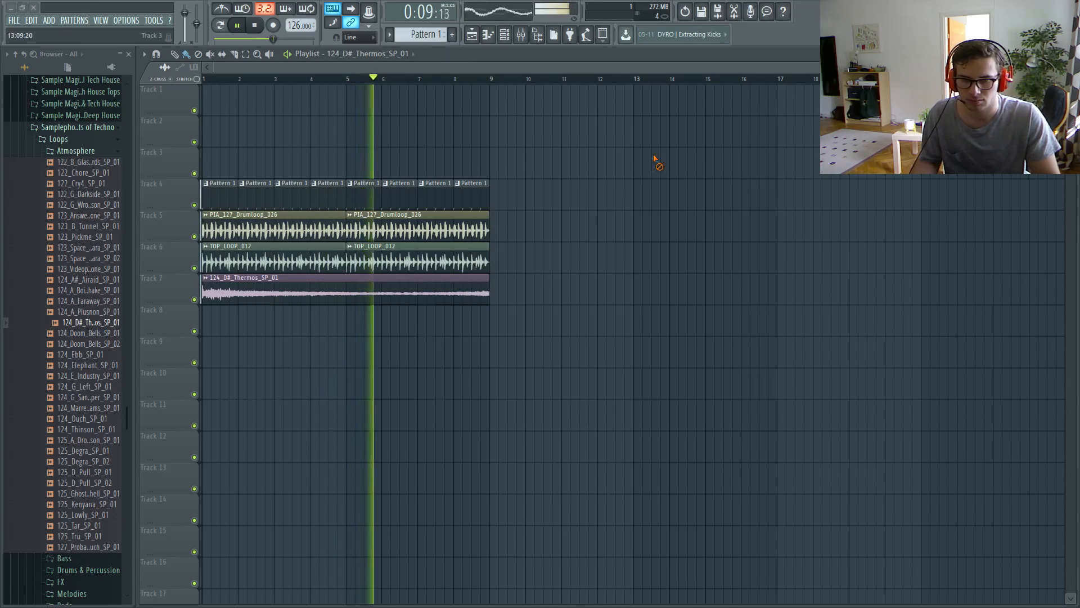
pyautogui.press('space')
# Shorten the Thermos clip to one bar, repeat it over eight bars and slightly lower its channel volume.
pyautogui.moveTo(490, 293)
pyautogui.mouseDown()
pyautogui.moveTo(233, 307)
pyautogui.moveTo(248, 293)
pyautogui.moveTo(463, 299)
pyautogui.mouseUp()
pyautogui.press('space')
pyautogui.doubleClick(271, 291)
pyautogui.press('space')
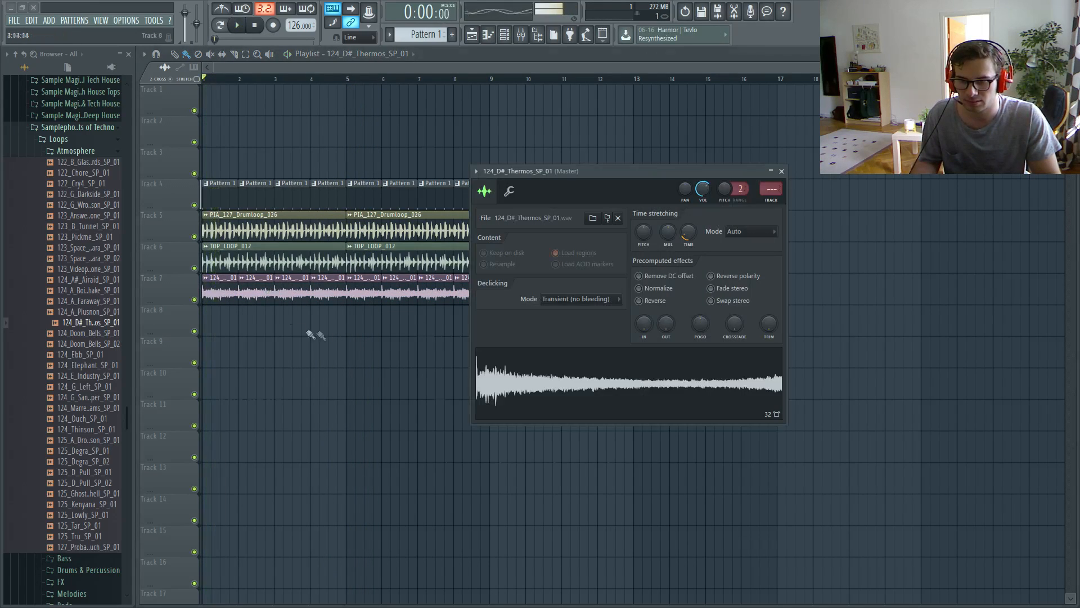
# Shorten the Thermos clips to half a bar, repeat them up to bar 9 on Track 7 and play the result.
pyautogui.rightClick(299, 330)
pyautogui.keyDown('ctrl'); pyautogui.moveTo(518, 298); pyautogui.dragTo(219, 292); pyautogui.keyUp('ctrl')
pyautogui.moveTo(487, 299); pyautogui.dragTo(477, 299)
pyautogui.keyDown('ctrl'); pyautogui.click(488, 319); pyautogui.keyUp('ctrl')
pyautogui.doubleClick(479, 293)
pyautogui.press('space')
pyautogui.press('F9')
pyautogui.press('space')
pyautogui.rightClick(336, 355)
# Route the Thermos channel to mixer insert 12.
pyautogui.keyDown('ctrl'); pyautogui.scroll(4, 198, 319); pyautogui.keyUp('ctrl')
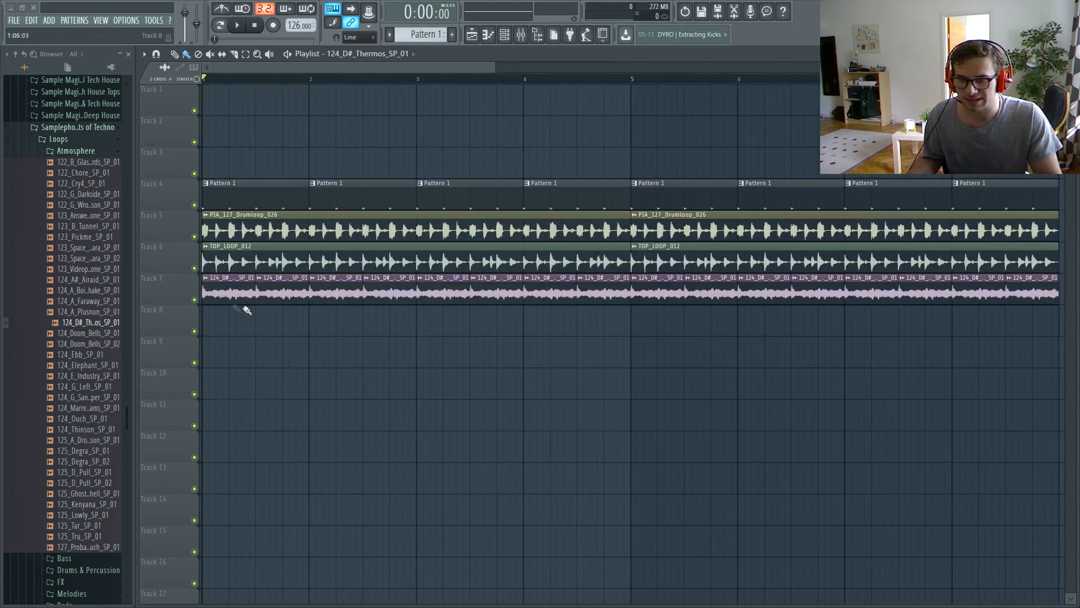
pyautogui.keyDown('ctrl'); pyautogui.scroll(-4, 206, 312); pyautogui.keyUp('ctrl')
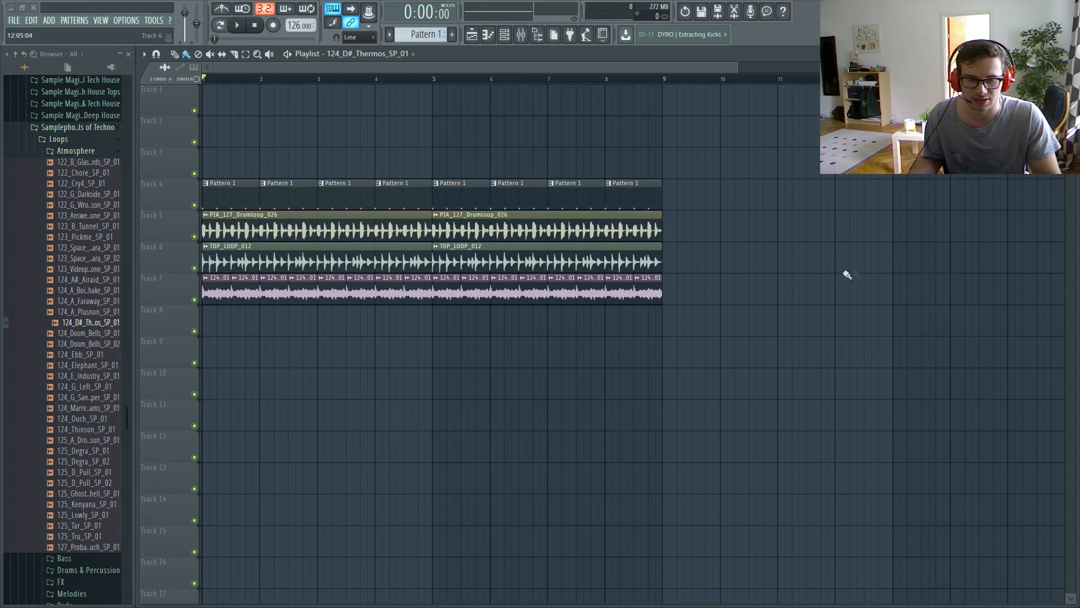
pyautogui.keyDown('ctrl'); pyautogui.scroll(-2, 453, 320); pyautogui.keyUp('ctrl')
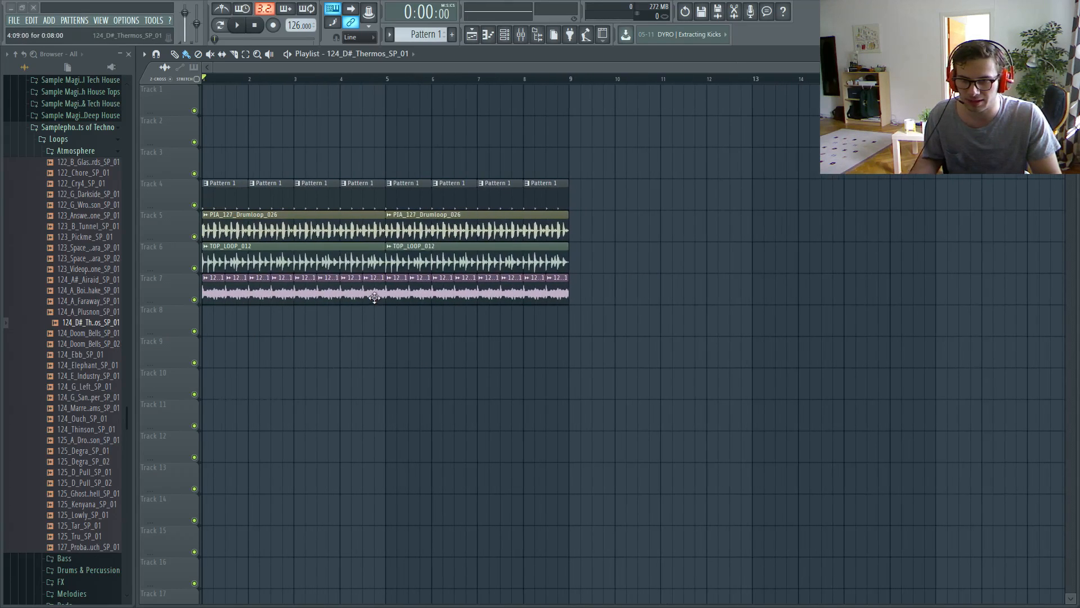
pyautogui.doubleClick(380, 292)
pyautogui.press('F9')
pyautogui.rightClick(563, 273)
pyautogui.click(663, 277)
# Add the Ambience reverb to insert 12 with dry at -0.1 dB and wet at about -27.3 dB.
pyautogui.click(891, 237)
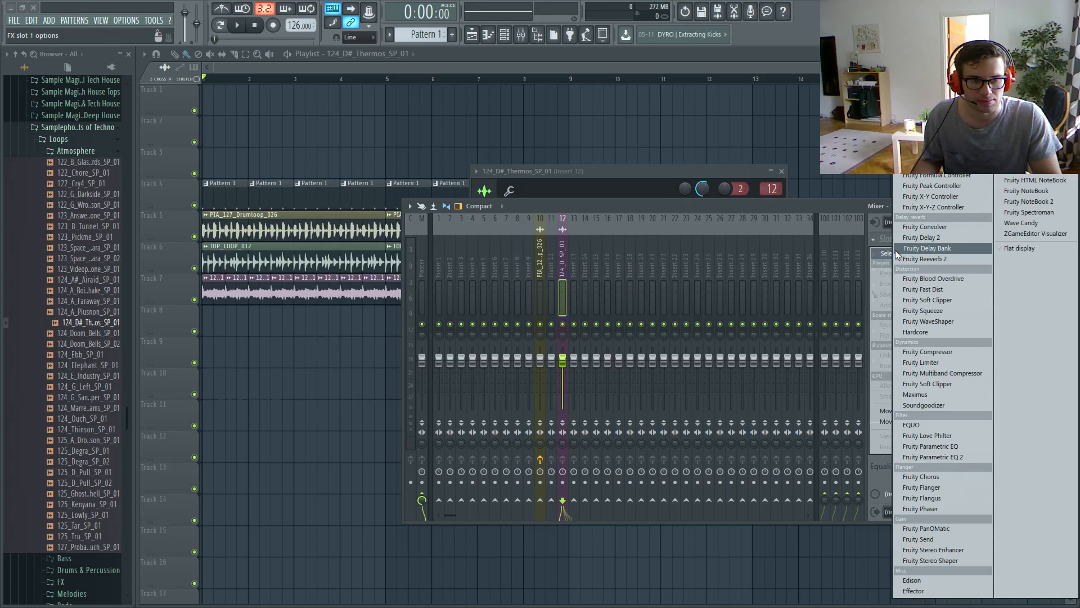
pyautogui.click(918, 124)
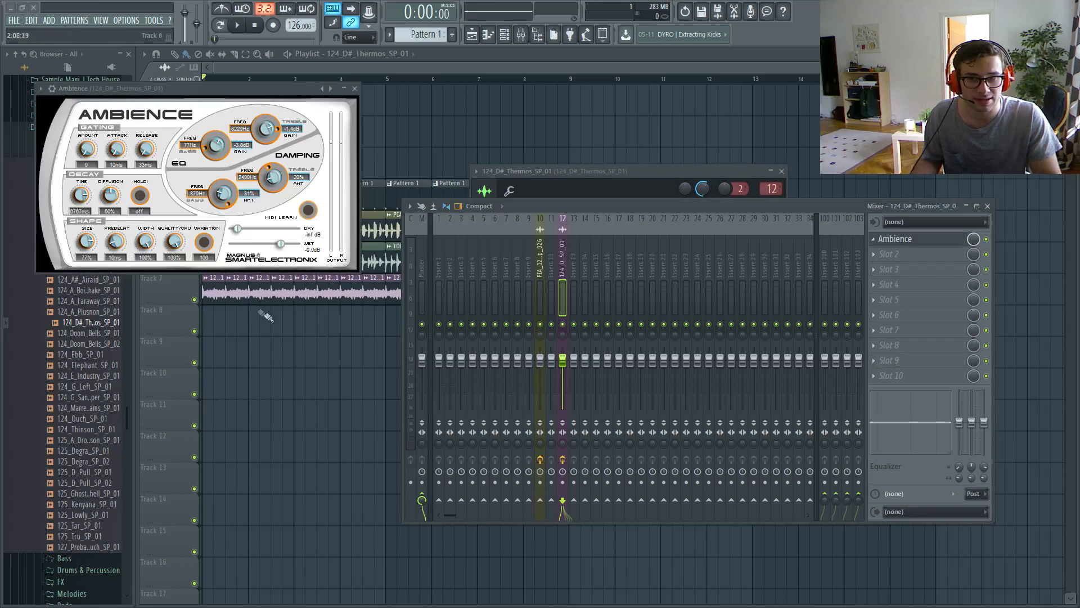
pyautogui.moveTo(257, 227)
pyautogui.mouseDown()
pyautogui.moveTo(281, 227)
pyautogui.moveTo(250, 246)
pyautogui.moveTo(279, 229)
pyautogui.mouseUp()
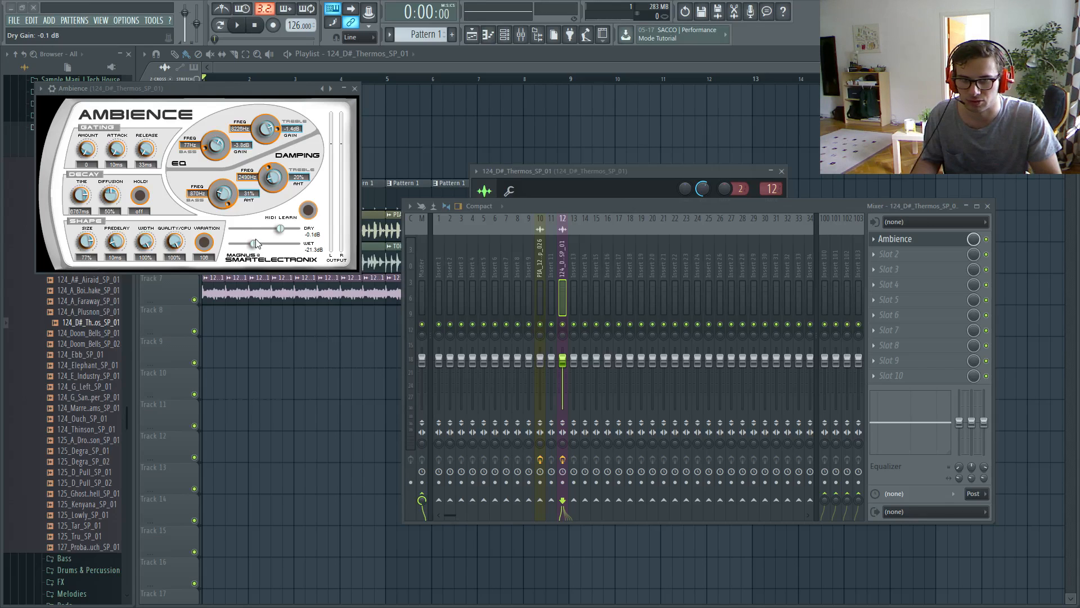
pyautogui.moveTo(251, 102); pyautogui.dragTo(390, 174)
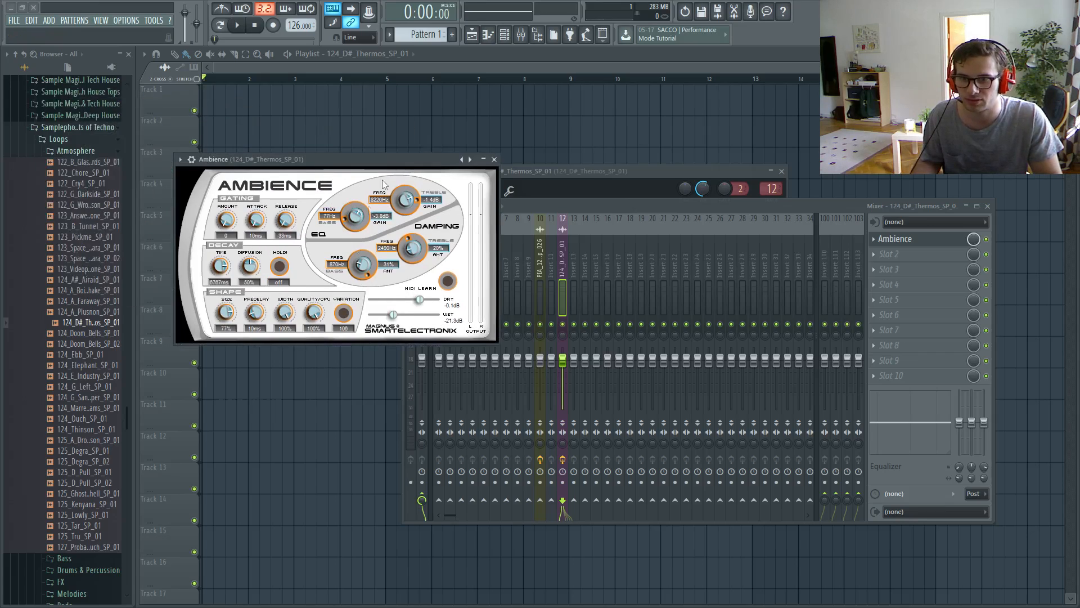
pyautogui.moveTo(393, 314); pyautogui.dragTo(398, 315)
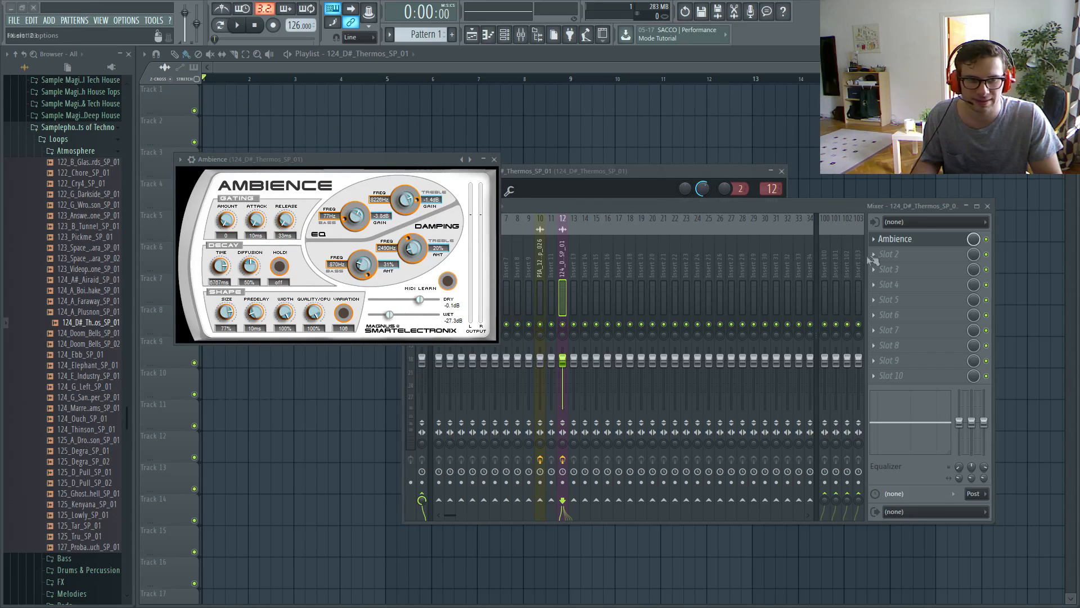
# Add Fruity Parametric EQ 2 before Ambience, cut the low frequencies with bands 1 and 2, and audition the result.
pyautogui.click(886, 254)
pyautogui.click(922, 457)
pyautogui.scroll(1, 923, 257)
pyautogui.moveTo(255, 104); pyautogui.dragTo(521, 252)
pyautogui.moveTo(368, 342); pyautogui.dragTo(368, 391)
pyautogui.moveTo(393, 342); pyautogui.dragTo(400, 356)
pyautogui.moveTo(368, 391); pyautogui.dragTo(399, 353)
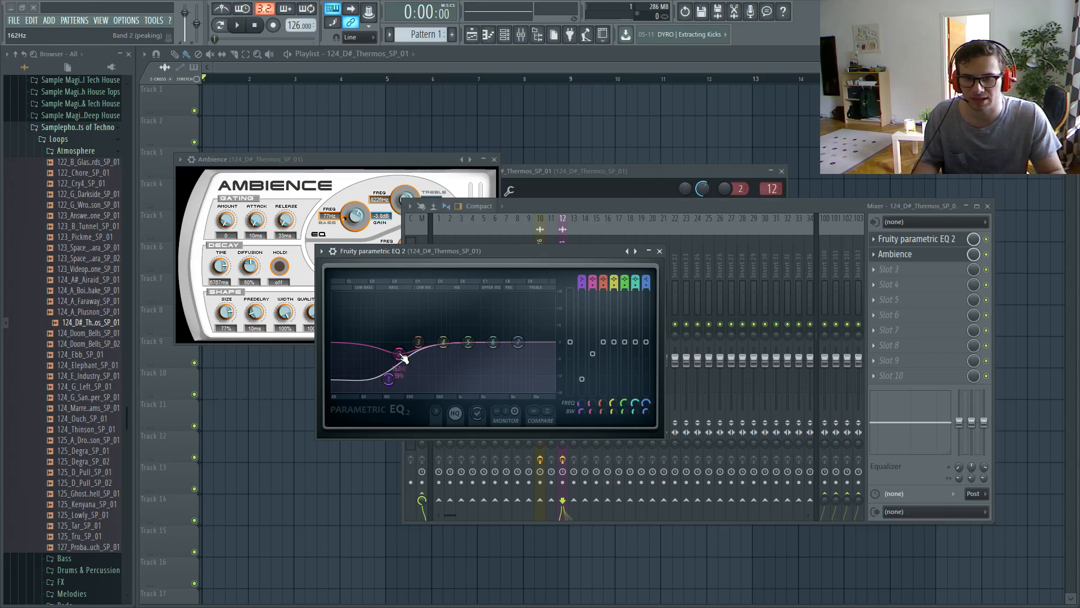
pyautogui.moveTo(398, 353); pyautogui.dragTo(393, 382)
pyautogui.press('space')
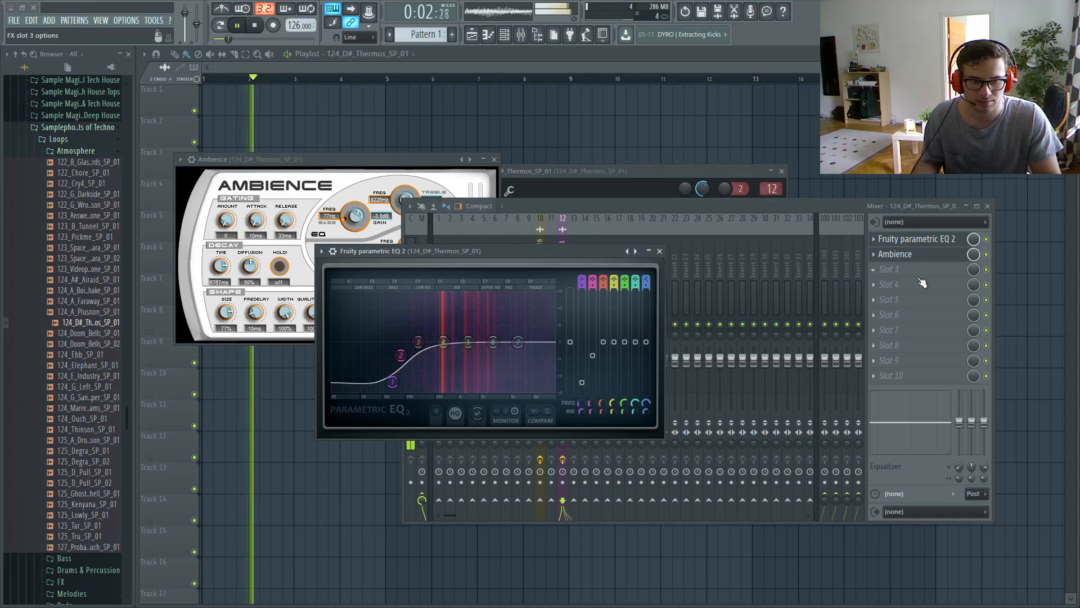
pyautogui.press('space')
# Add Fruity Filter as the first effect on insert 12 and turn its high pass down to zero.
pyautogui.click(886, 270)
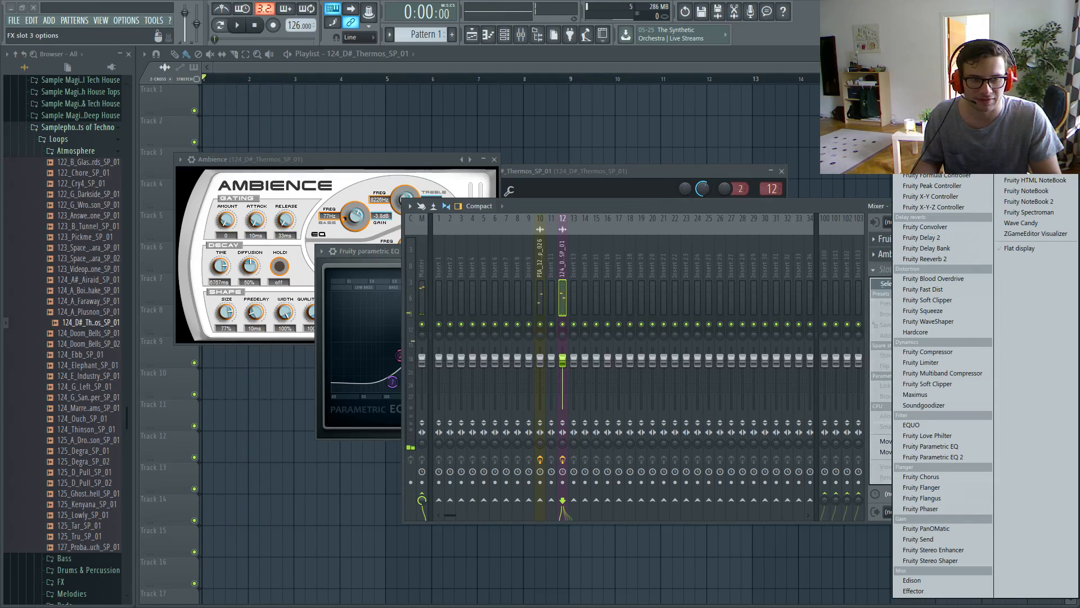
pyautogui.click(922, 112)
pyautogui.scroll(2, 906, 270)
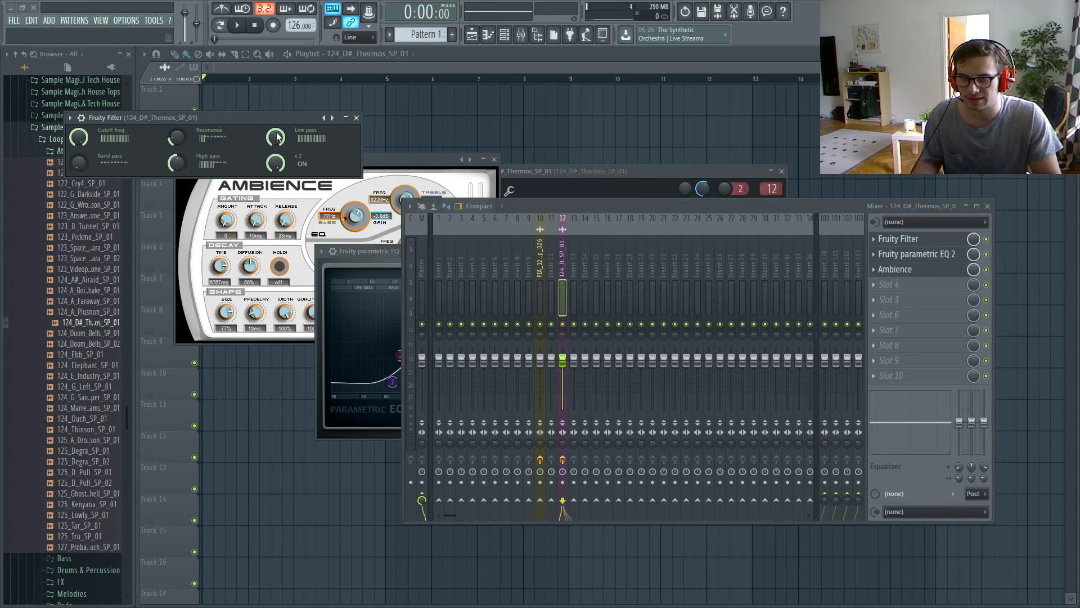
pyautogui.moveTo(289, 164); pyautogui.dragTo(326, 228)
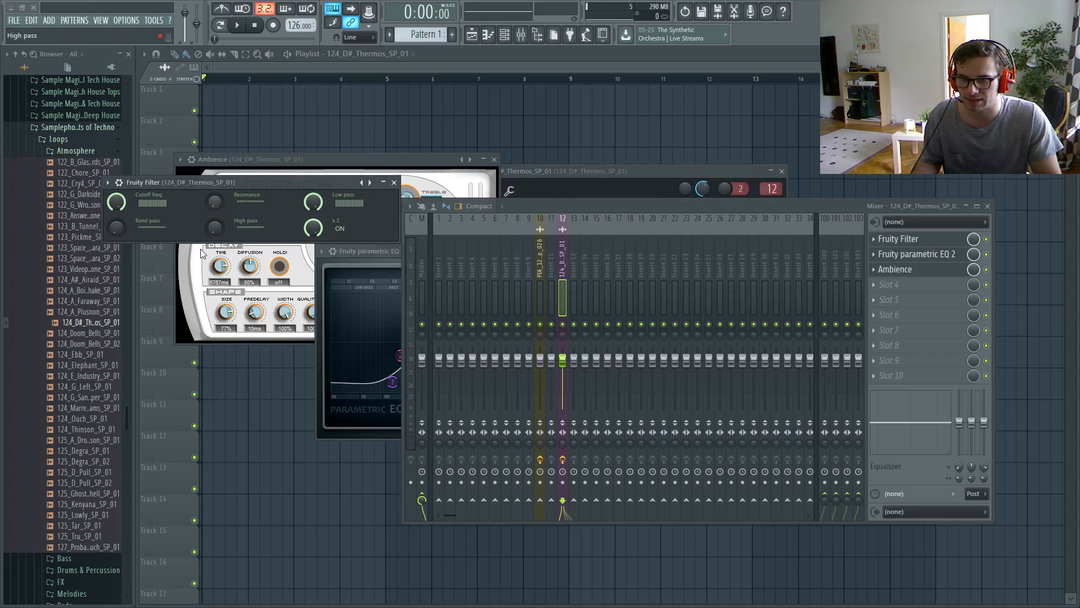
# Create a cutoff frequency automation clip for Fruity Filter, lower its start point for a gradual rise, and audition it.
pyautogui.rightClick(118, 203)
pyautogui.click(144, 280)
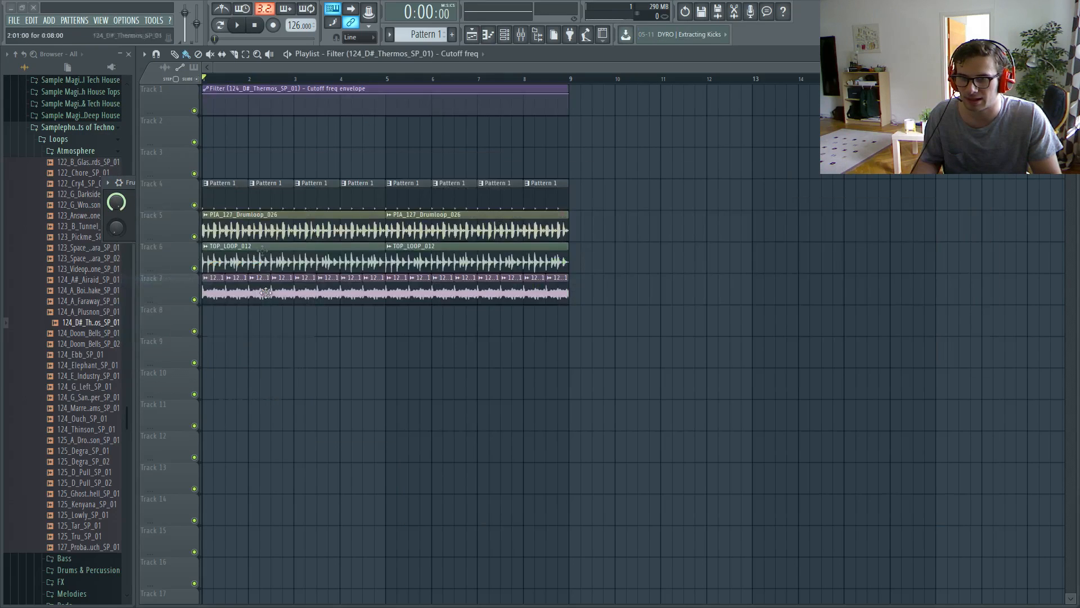
pyautogui.moveTo(203, 94); pyautogui.dragTo(203, 110)
pyautogui.press('space')
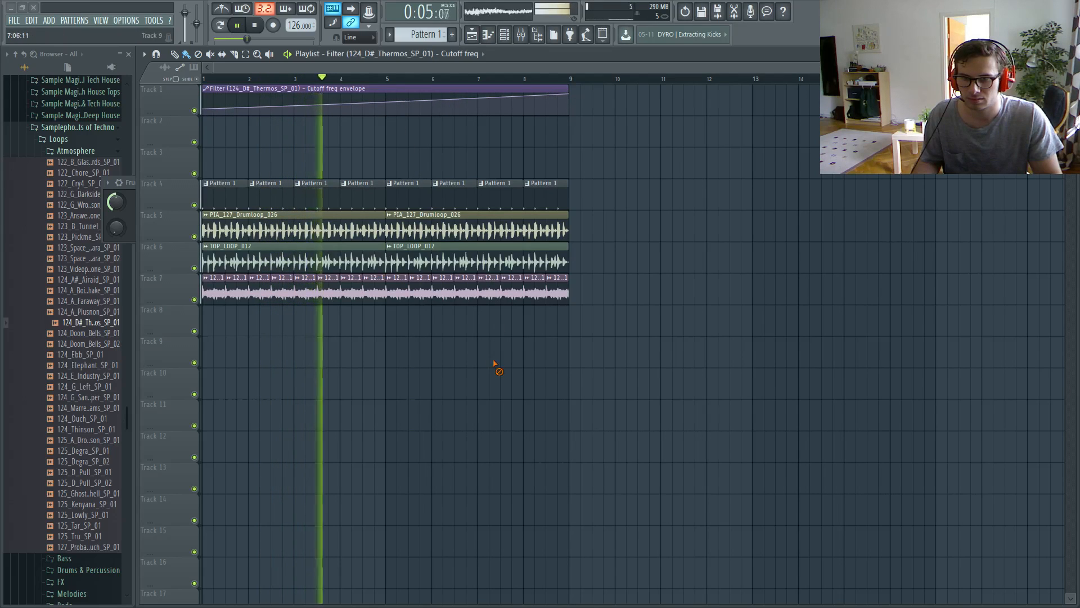
pyautogui.moveTo(129, 183); pyautogui.dragTo(417, 202)
pyautogui.click(683, 202)
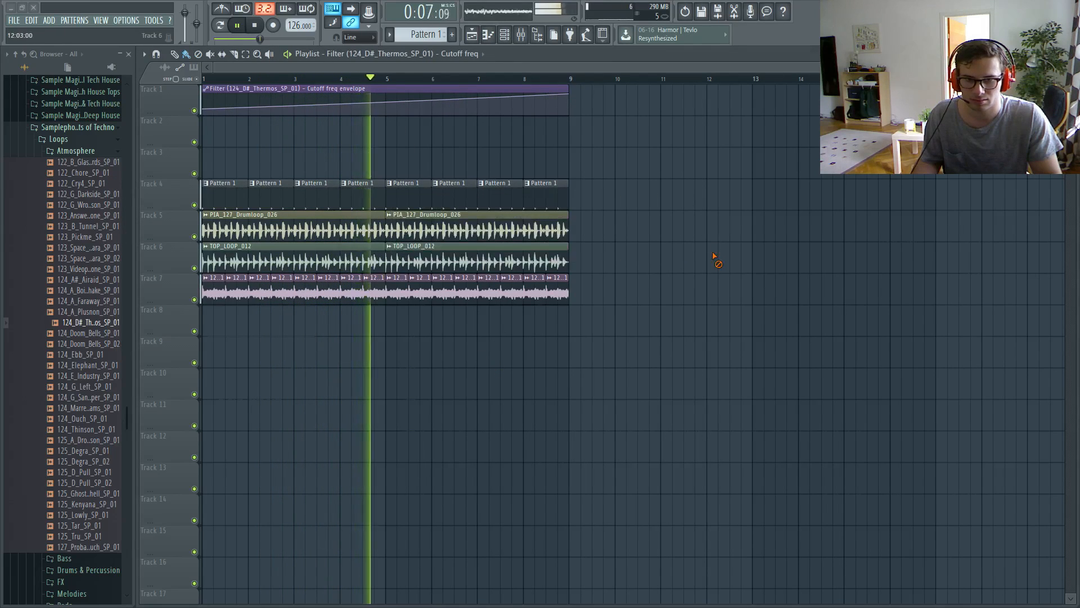
pyautogui.press('space')
# Raise the start point of the filter cutoff automation on Track 1 to the top of the clip.
pyautogui.moveTo(603, 304); pyautogui.dragTo(156, 304)
pyautogui.scroll(10, 156, 304)
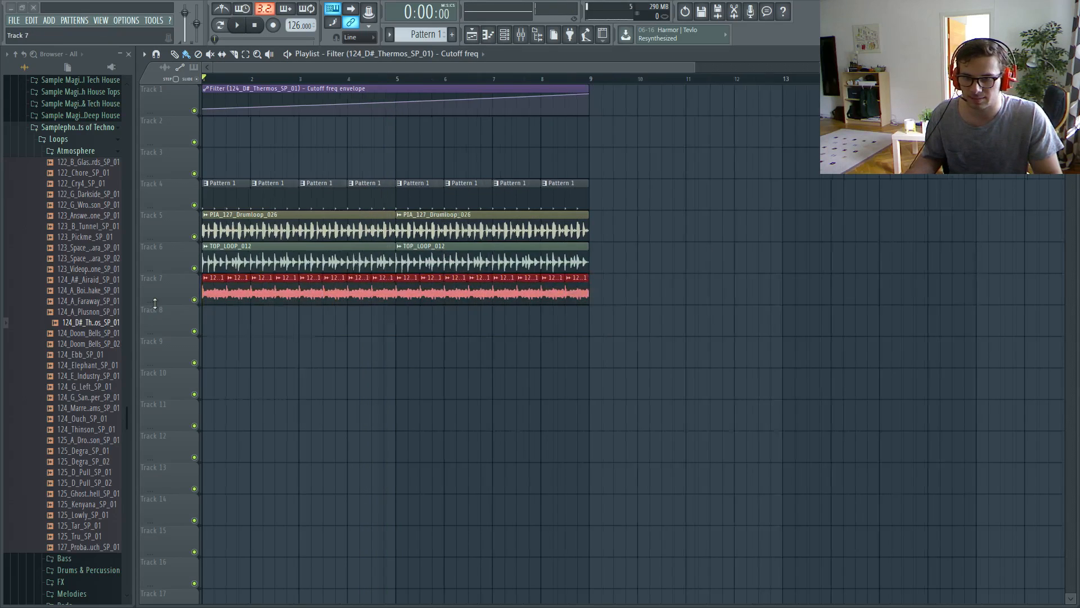
pyautogui.scroll(2, 201, 304)
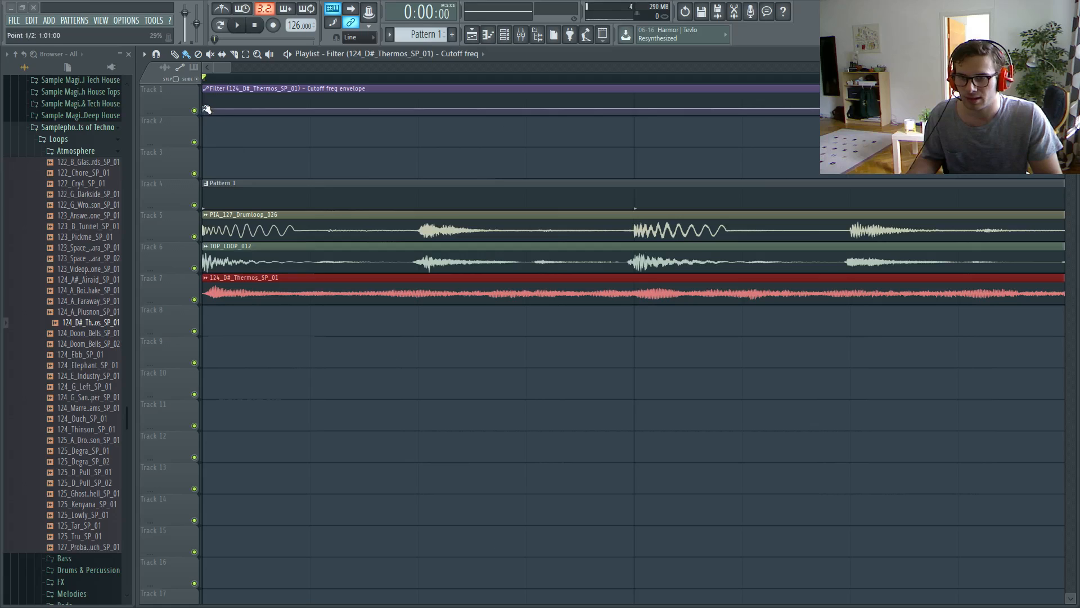
pyautogui.moveTo(204, 109); pyautogui.dragTo(203, 90)
pyautogui.scroll(-7, 261, 329)
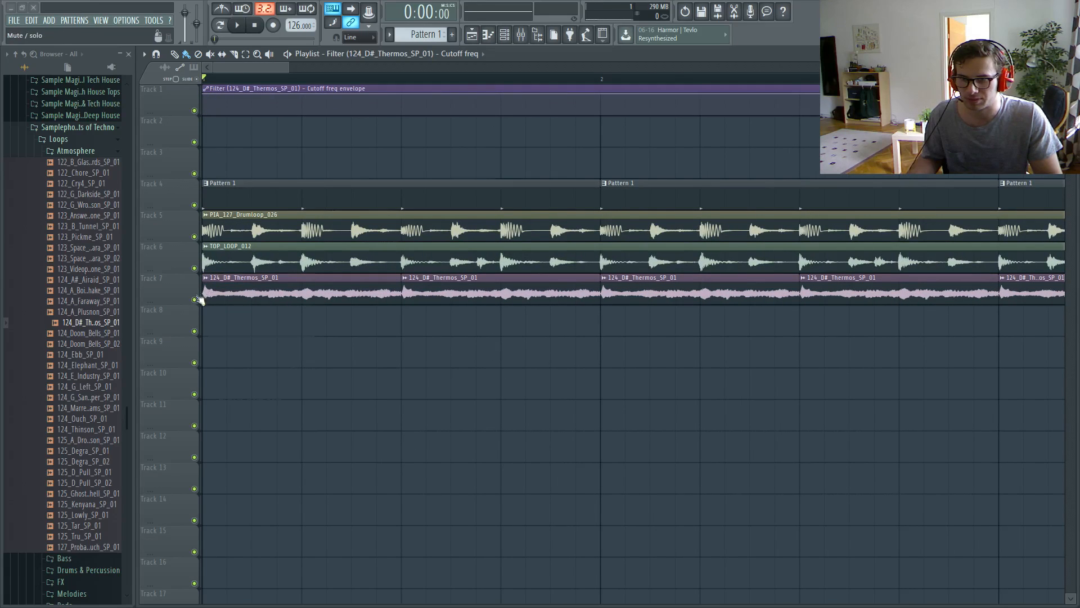
# Solo Track 7, select all of its 124_D#_Thermos_SP_01 clips and trim a sliver off their starts.
pyautogui.rightClick(194, 299)
pyautogui.scroll(3, 201, 297)
pyautogui.hotkey('ctrl', 'a')
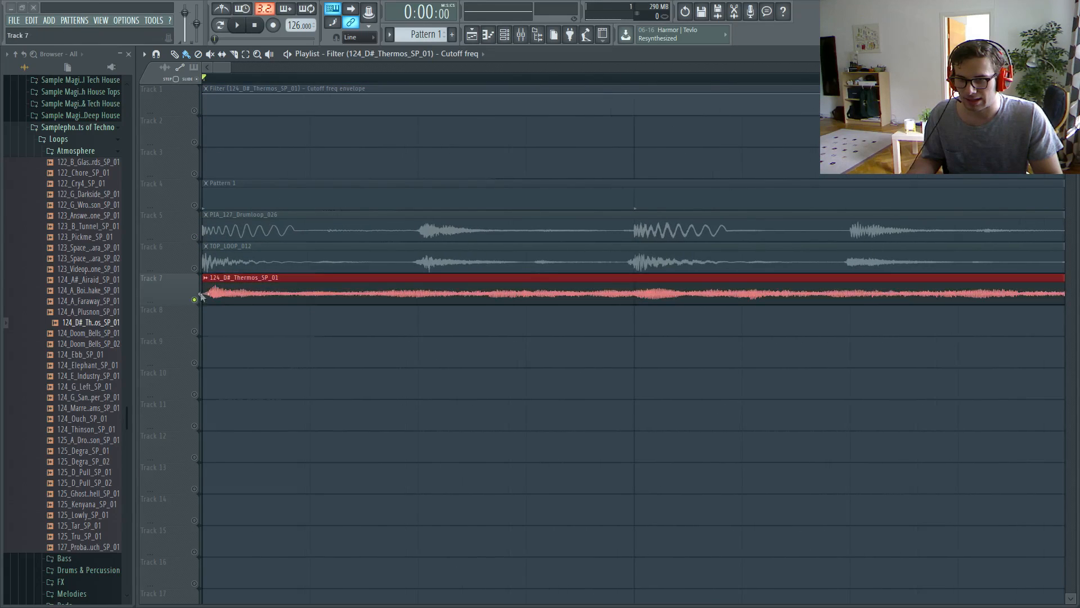
pyautogui.scroll(-7, 243, 311)
pyautogui.scroll(3, 169, 291)
pyautogui.scroll(2, 197, 296)
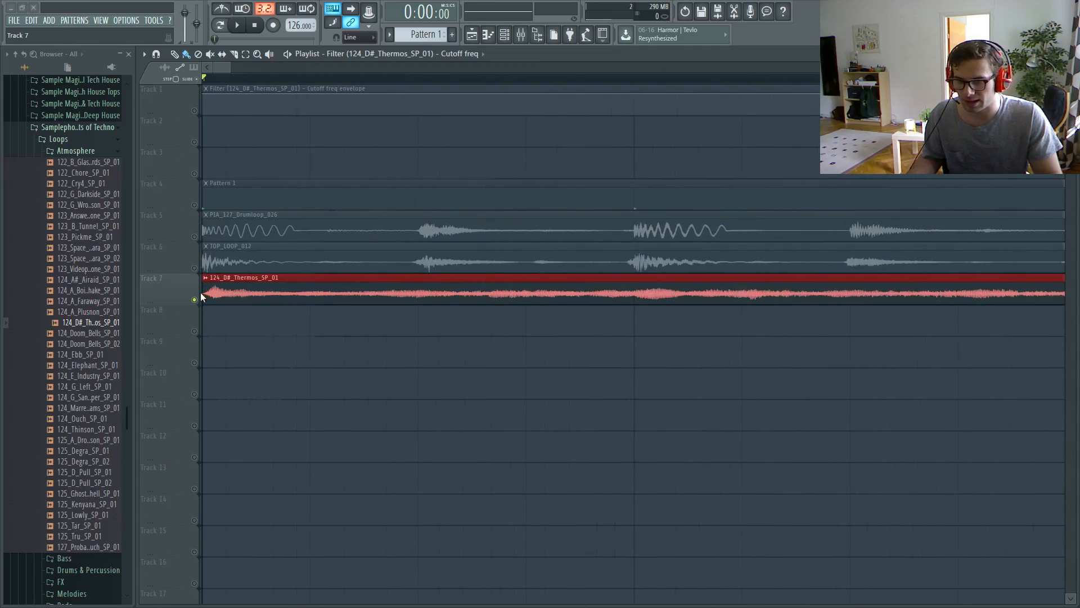
pyautogui.moveTo(203, 294); pyautogui.dragTo(215, 295)
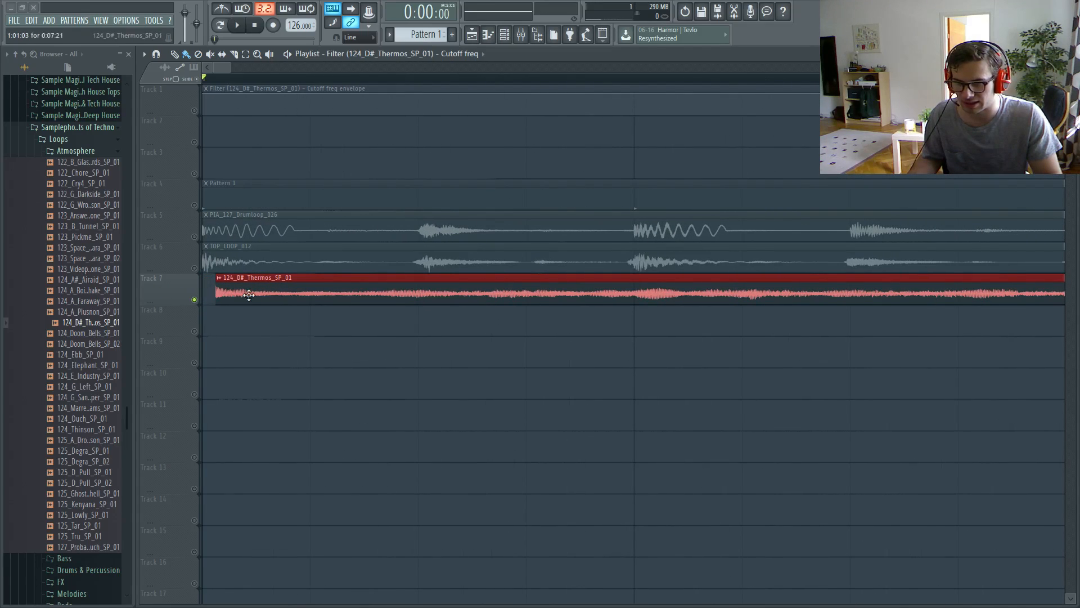
# Fine-tune the edges of the selected Track 7 clips, deselect them and turn the track's solo off.
pyautogui.scroll(-5, 282, 306)
pyautogui.scroll(3, 500, 310)
pyautogui.scroll(1, 501, 310)
pyautogui.moveTo(553, 296); pyautogui.dragTo(558, 298)
pyautogui.scroll(-6, 549, 301)
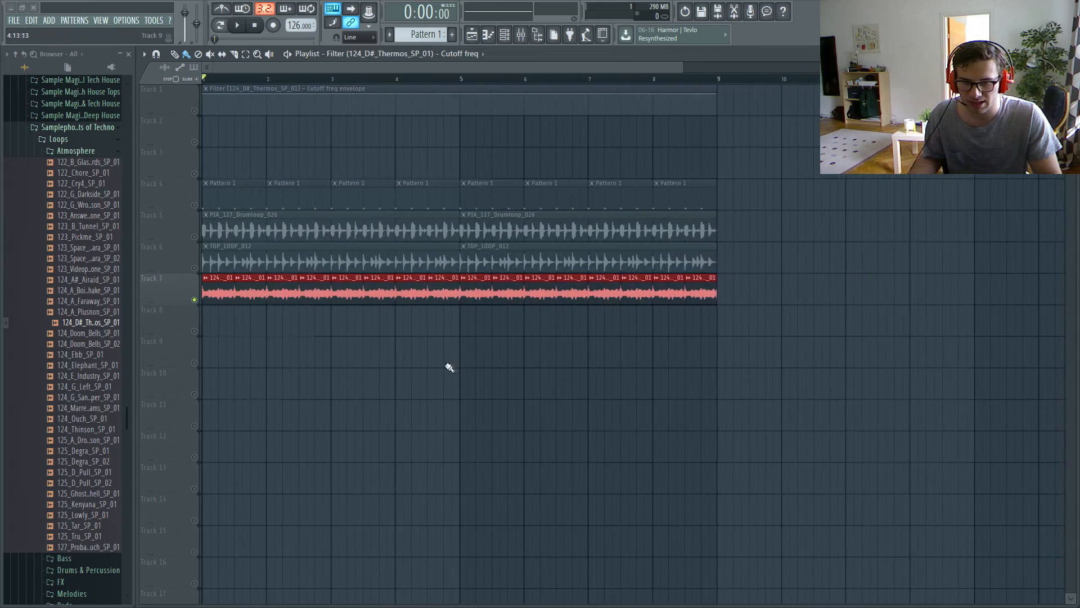
pyautogui.keyDown('ctrl'); pyautogui.click(448, 366); pyautogui.keyUp('ctrl')
pyautogui.scroll(-2, 270, 256)
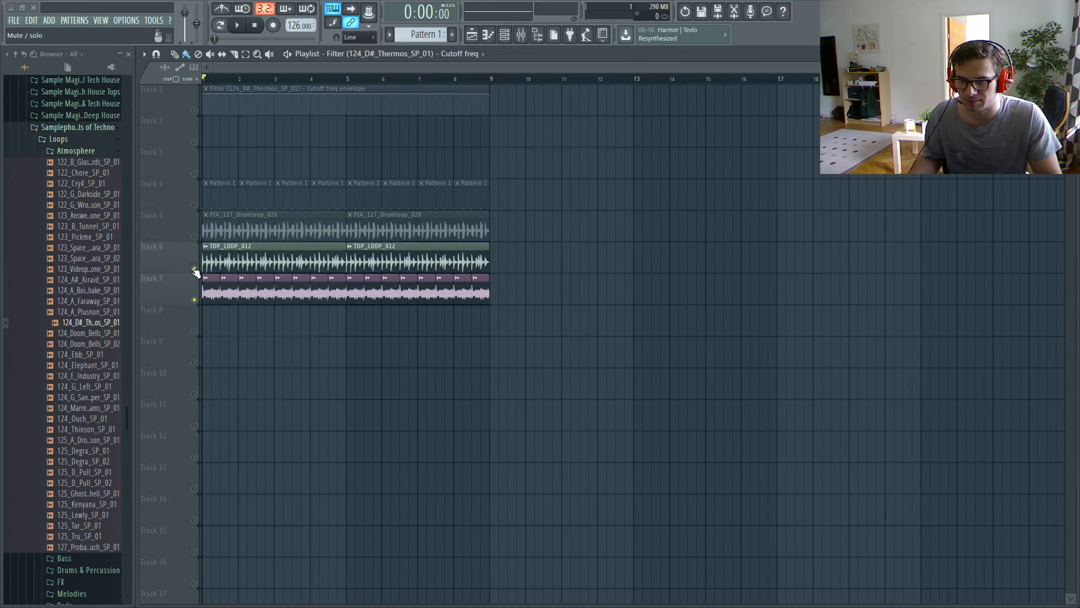
pyautogui.click(181, 296)
pyautogui.rightClick(194, 299)
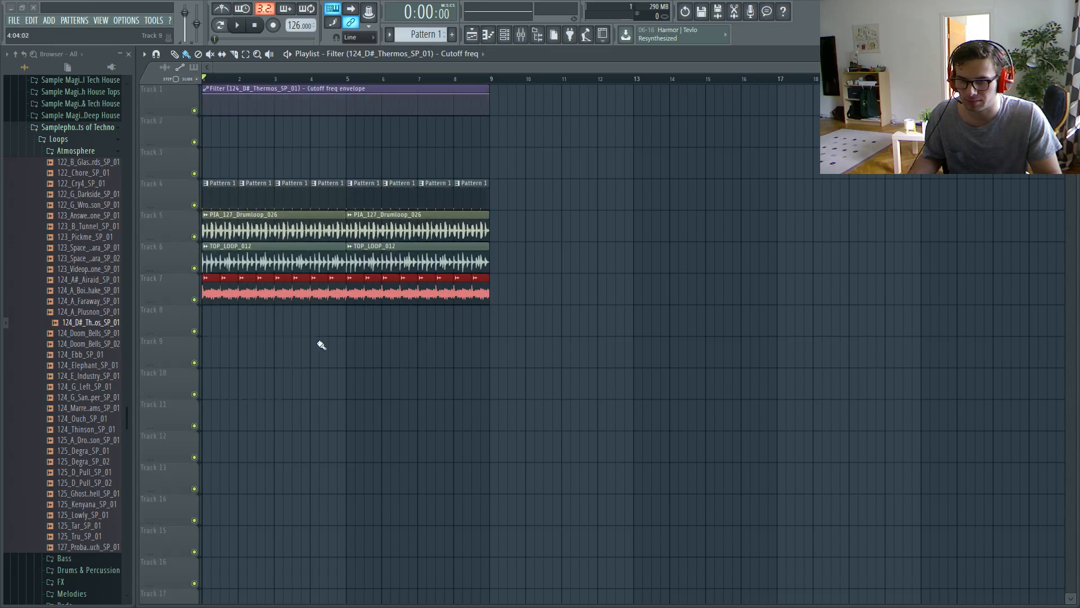
pyautogui.keyDown('ctrl'); pyautogui.click(311, 340); pyautogui.keyUp('ctrl')
# Play the arrangement and set the 124_D#_Thermos_SP_01 channel's volume to 54%.
pyautogui.press('space')
pyautogui.doubleClick(317, 304)
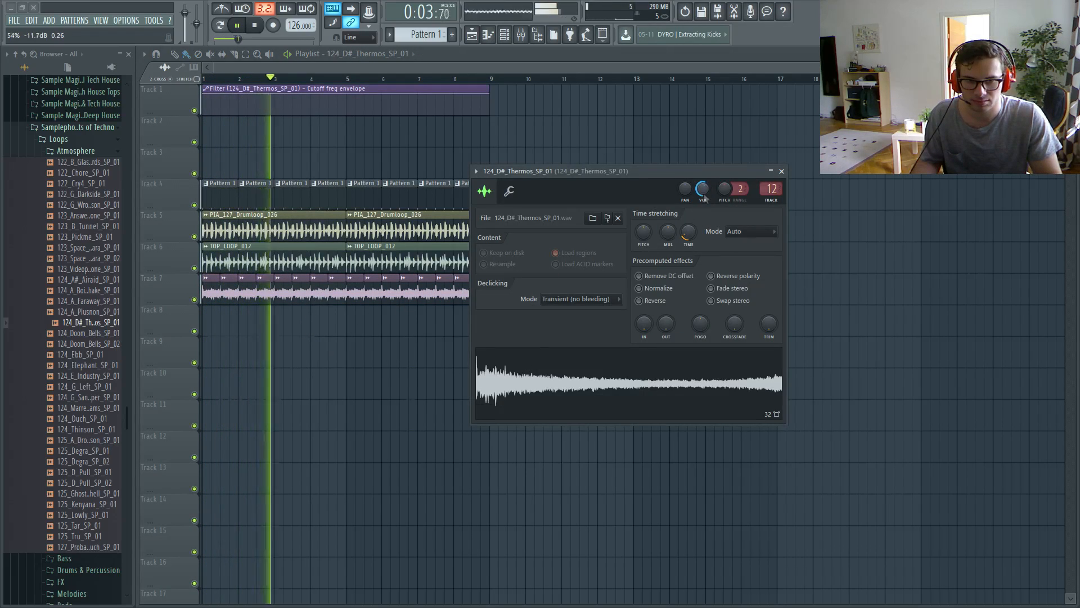
pyautogui.press('Escape')
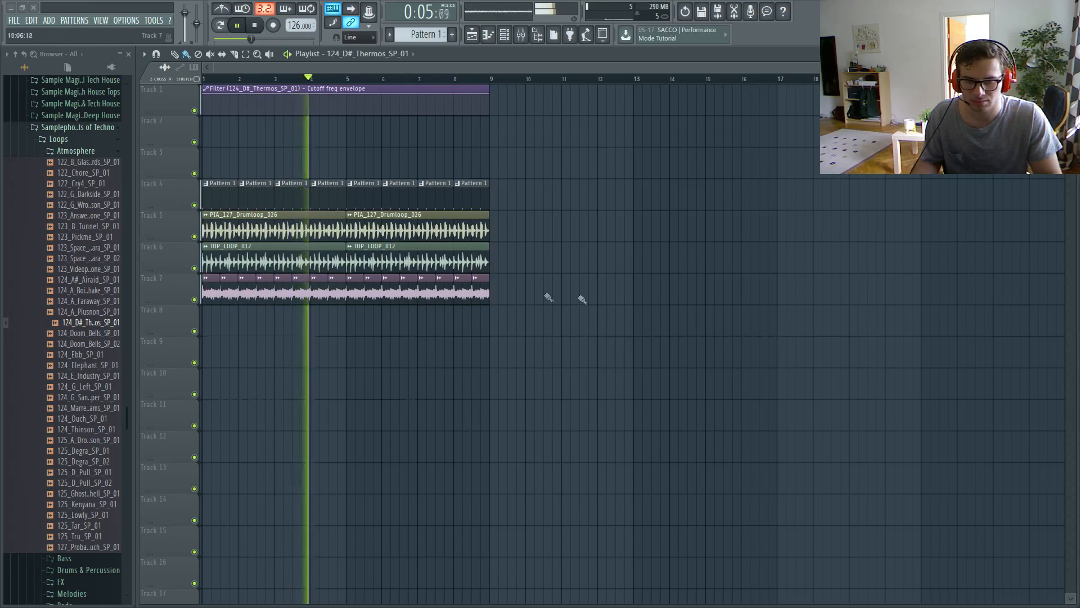
# Open Pattern 1's channel rack, stop playback and move the rack clear for working on the kick.
pyautogui.doubleClick(327, 194)
pyautogui.press('Escape')
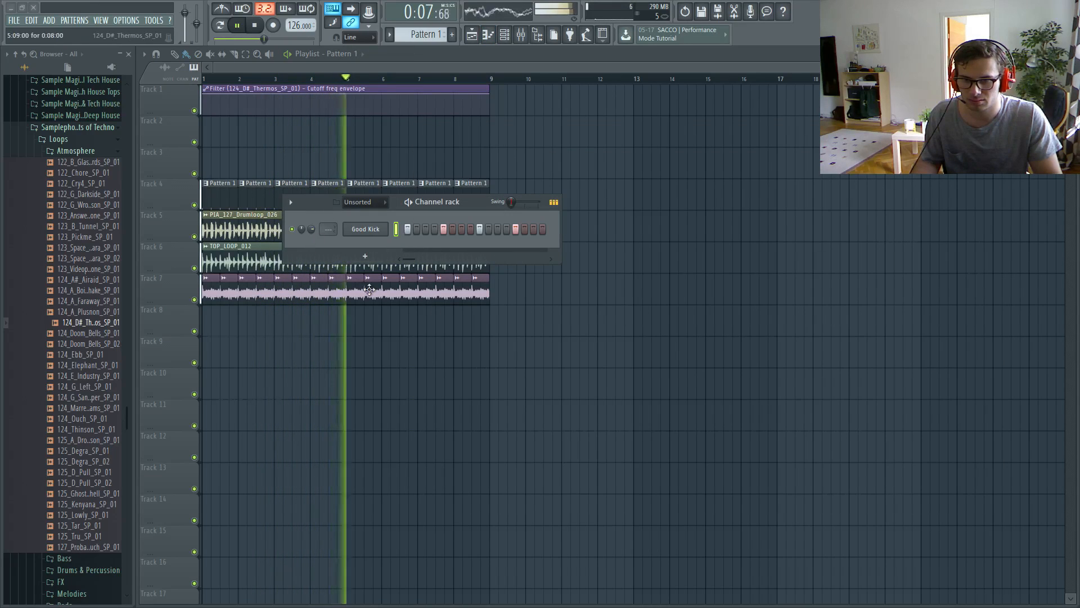
pyautogui.press('space')
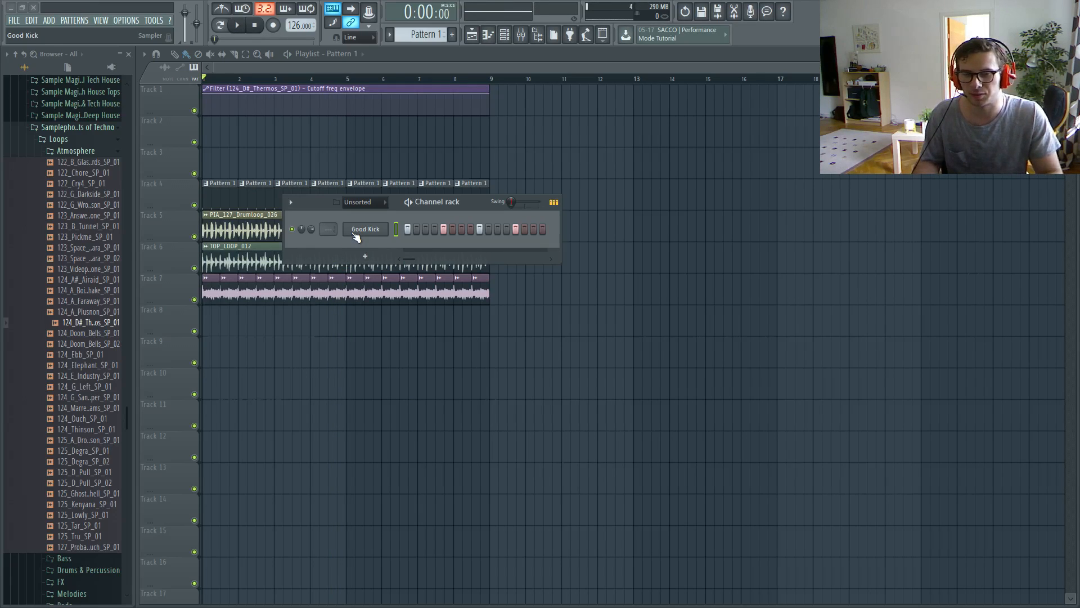
pyautogui.moveTo(464, 225); pyautogui.dragTo(465, 236)
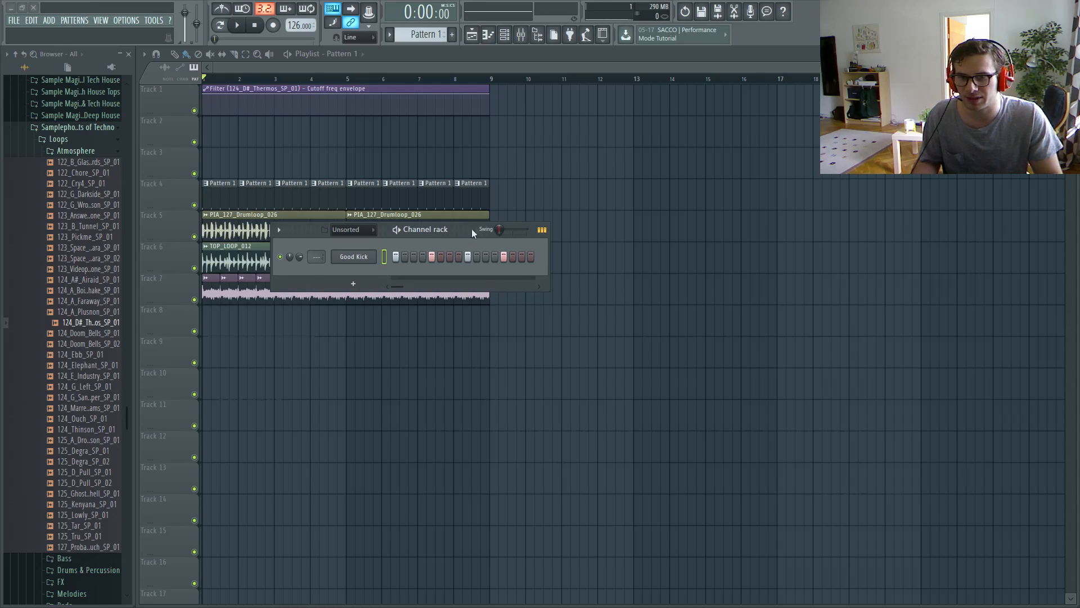
pyautogui.moveTo(461, 231); pyautogui.dragTo(528, 224)
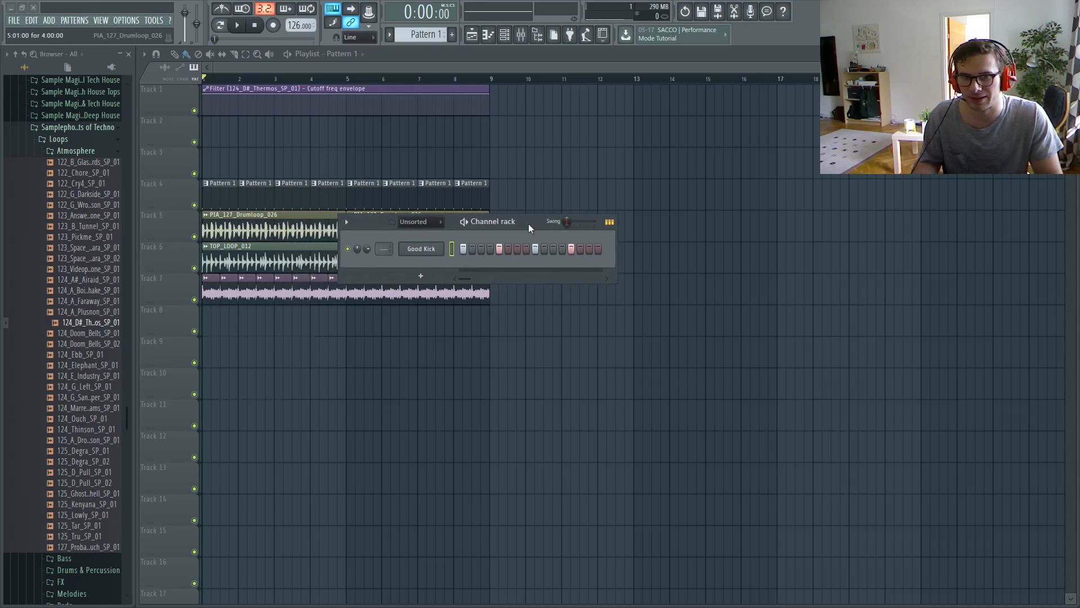
# Route the Good Kick channel to mixer insert 1 and enable a send from it to the 124_D#_Thermos_SP_01 insert.
pyautogui.click(428, 253)
pyautogui.press('F9')
pyautogui.moveTo(583, 208)
pyautogui.mouseDown()
pyautogui.moveTo(518, 200)
pyautogui.moveTo(506, 179)
pyautogui.mouseUp()
pyautogui.click(595, 153)
pyautogui.rightClick(363, 187)
pyautogui.moveTo(435, 247)
pyautogui.click(497, 247)
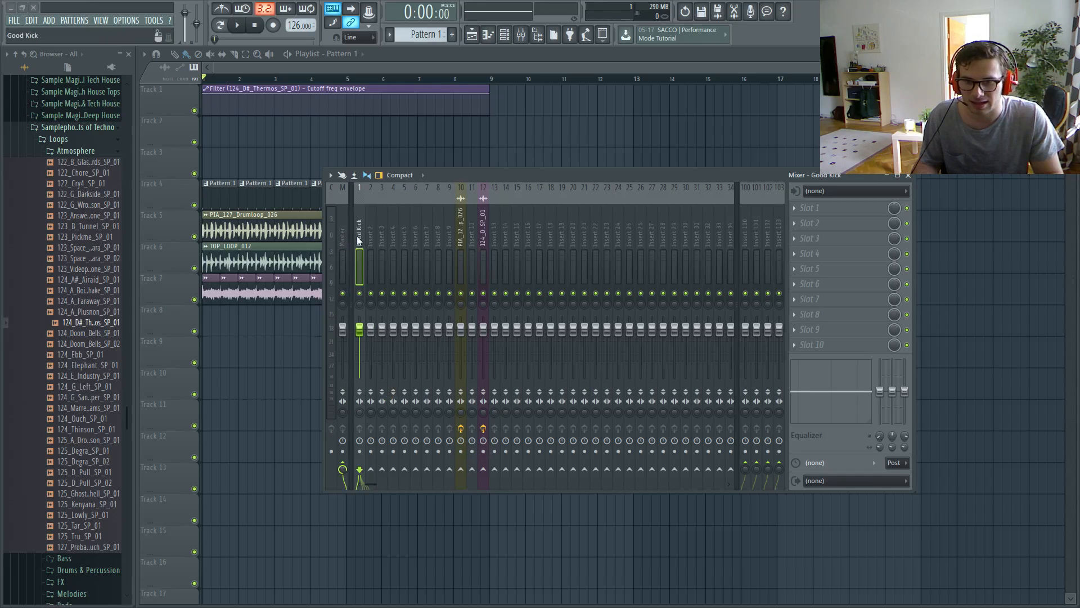
pyautogui.click(483, 469)
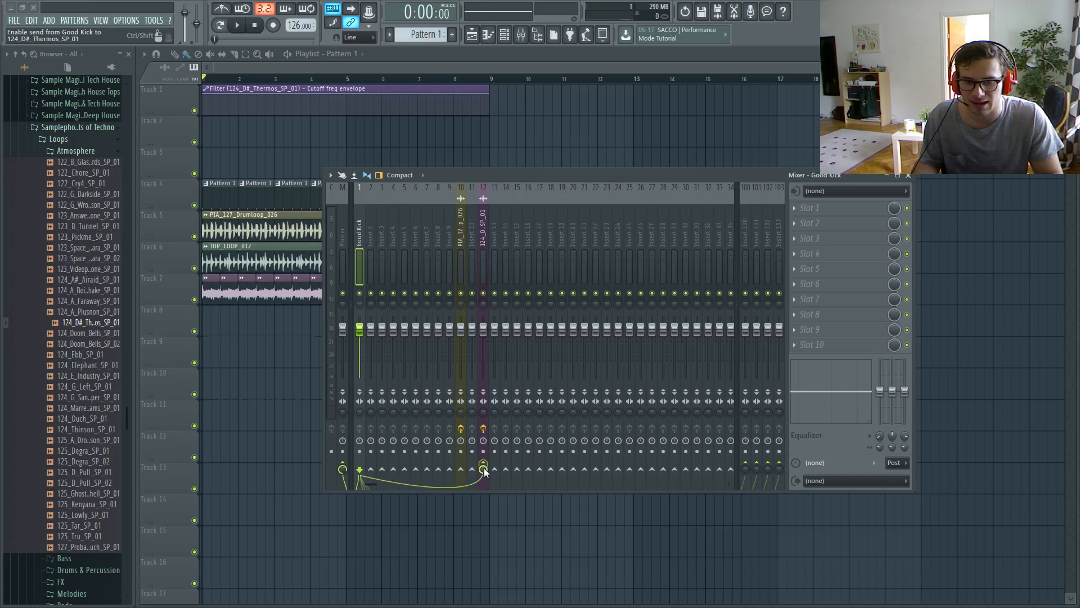
# Add Fruity Limiter to the 124_D#_Thermos_SP_01 insert and move it ahead of Fruity Filter.
pyautogui.click(483, 225)
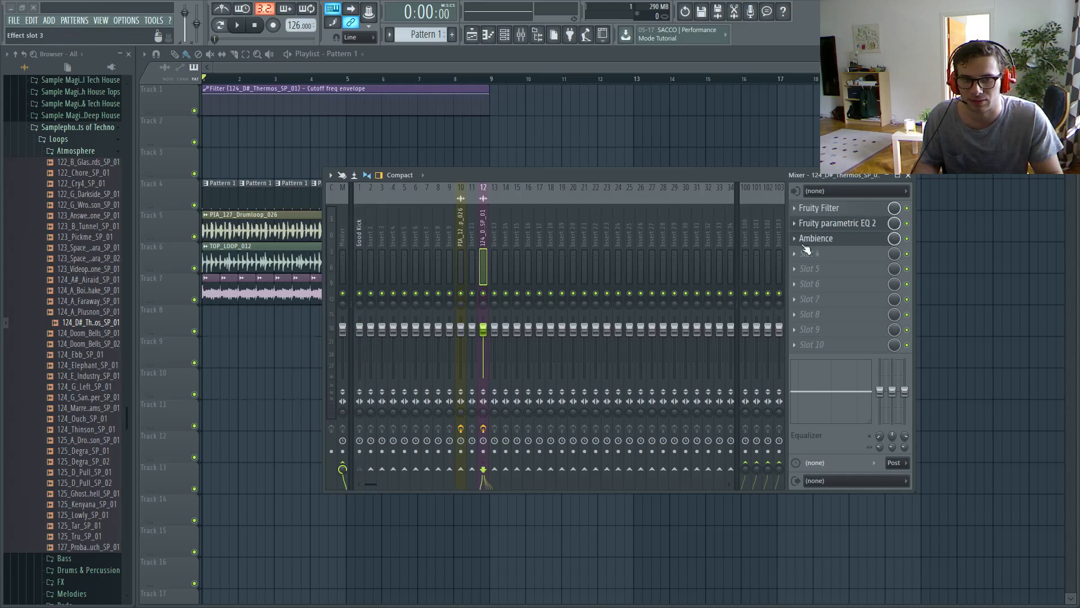
pyautogui.click(810, 253)
pyautogui.click(940, 363)
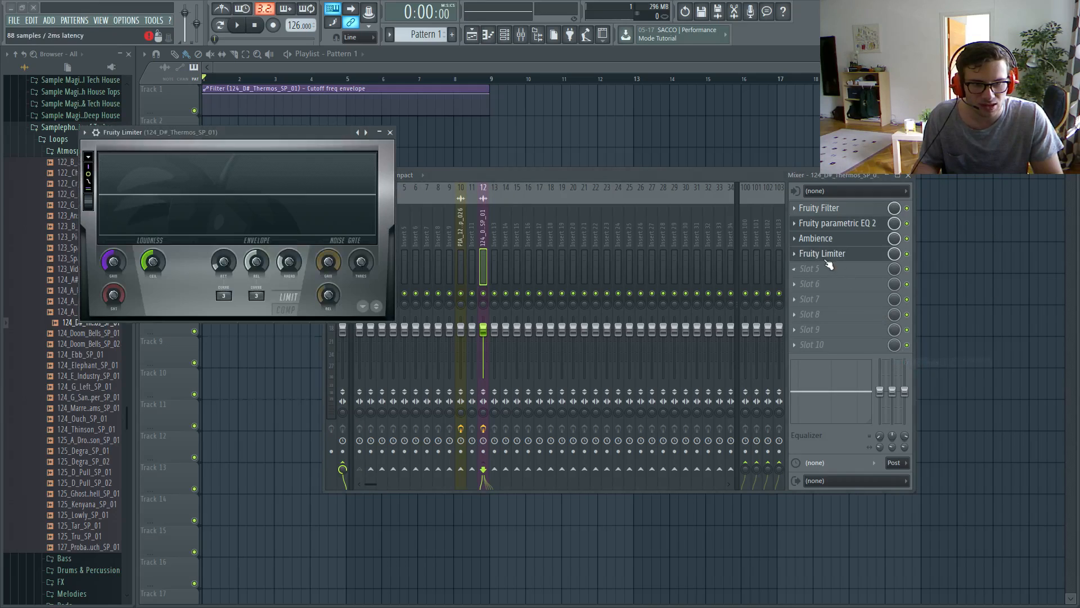
pyautogui.moveTo(822, 254); pyautogui.dragTo(829, 213)
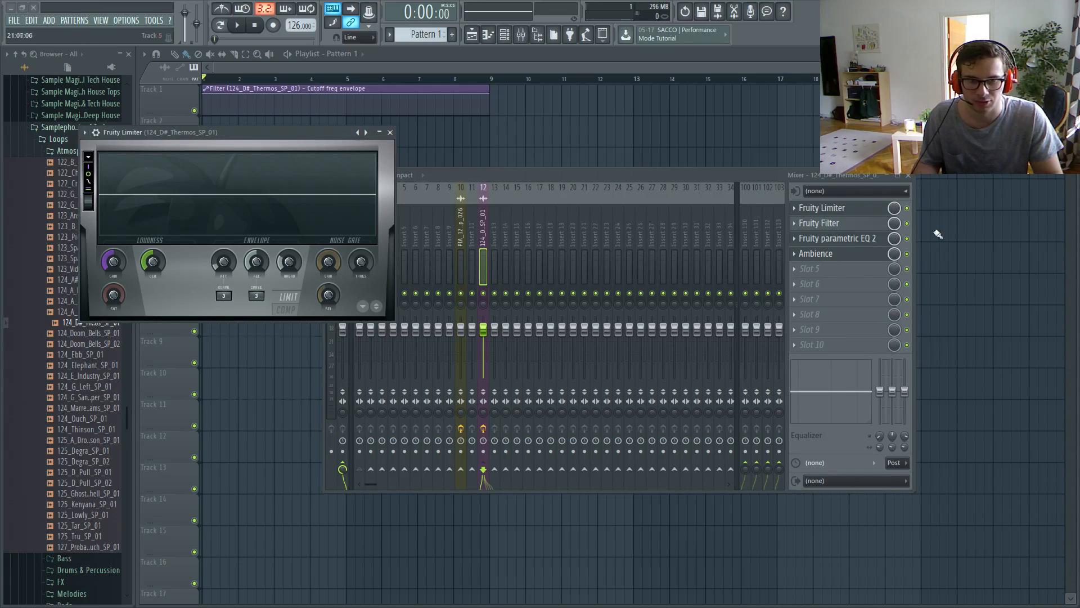
# Set up Fruity Limiter as a sidechain compressor with a low threshold and raised ratio, and audition the ducking.
pyautogui.moveTo(169, 132); pyautogui.dragTo(269, 153)
pyautogui.click(389, 330)
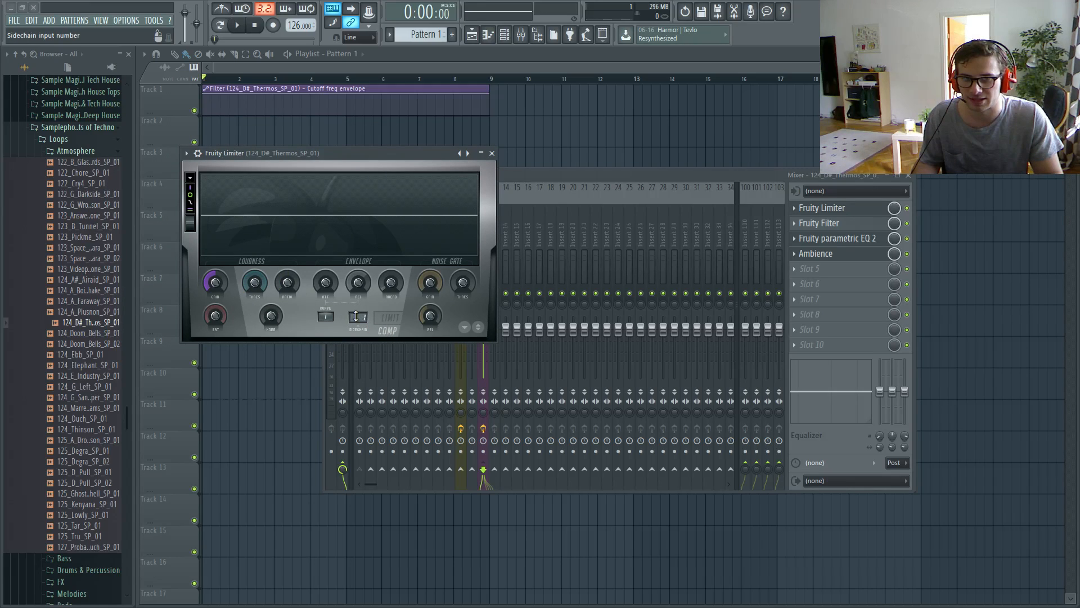
pyautogui.moveTo(283, 284); pyautogui.dragTo(283, 278)
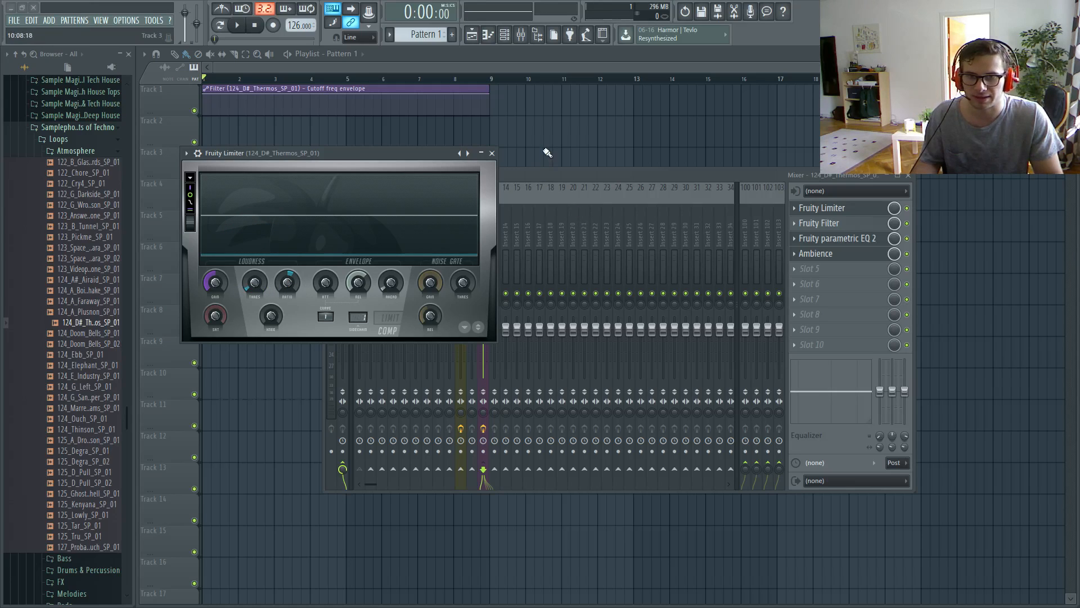
pyautogui.press('space')
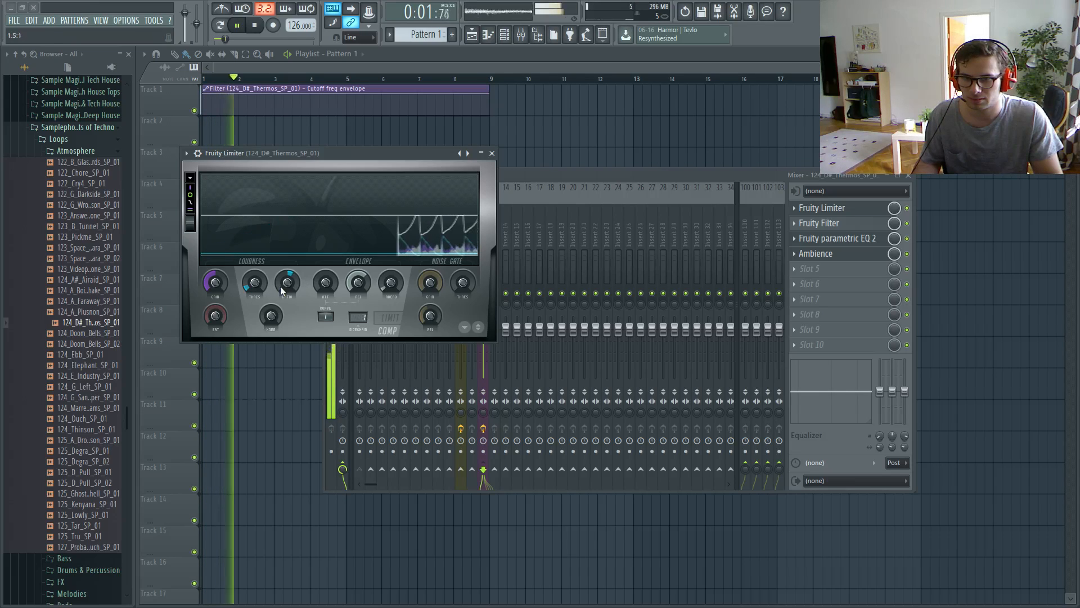
pyautogui.press('space')
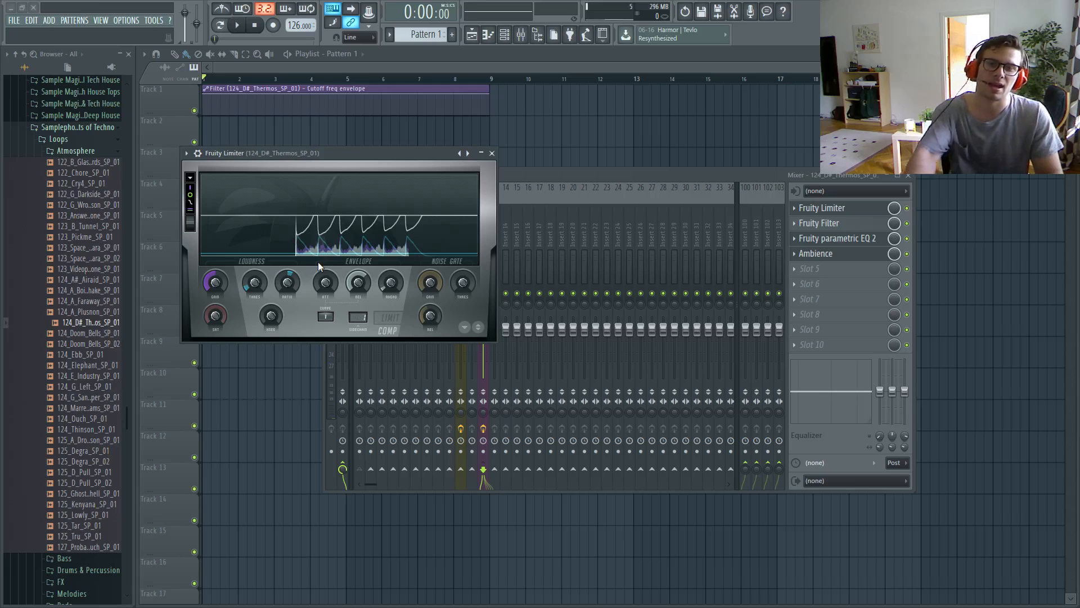
pyautogui.press('space')
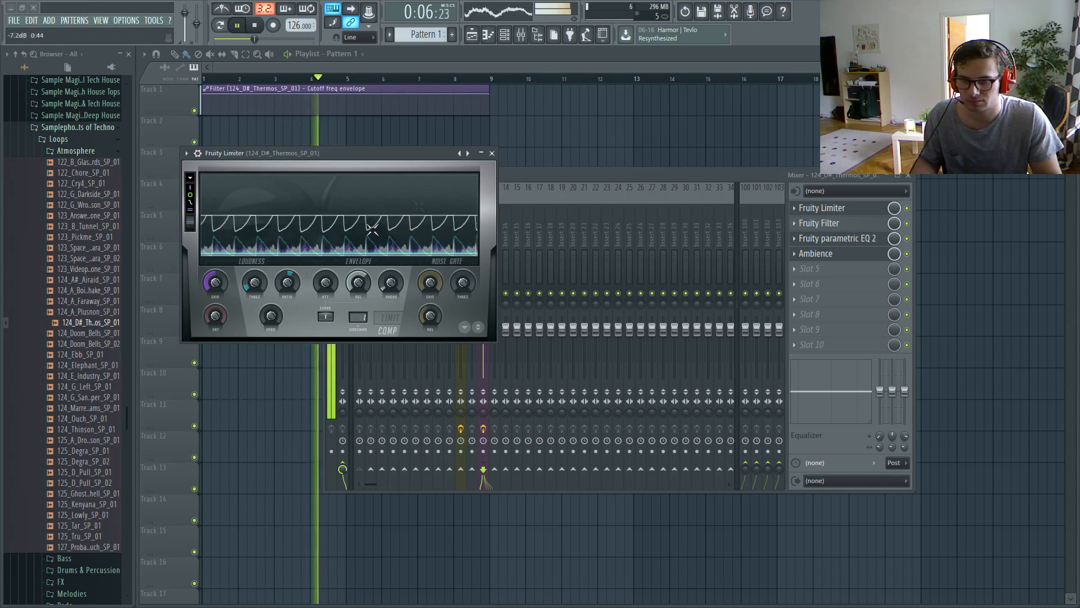
pyautogui.press('F12')
pyautogui.press('space')
# Reopen Pattern 1's channel rack and add the 124_A#_Airaid_SP_01 sample as a new channel below Good Kick.
pyautogui.doubleClick(361, 205)
pyautogui.press('F7')
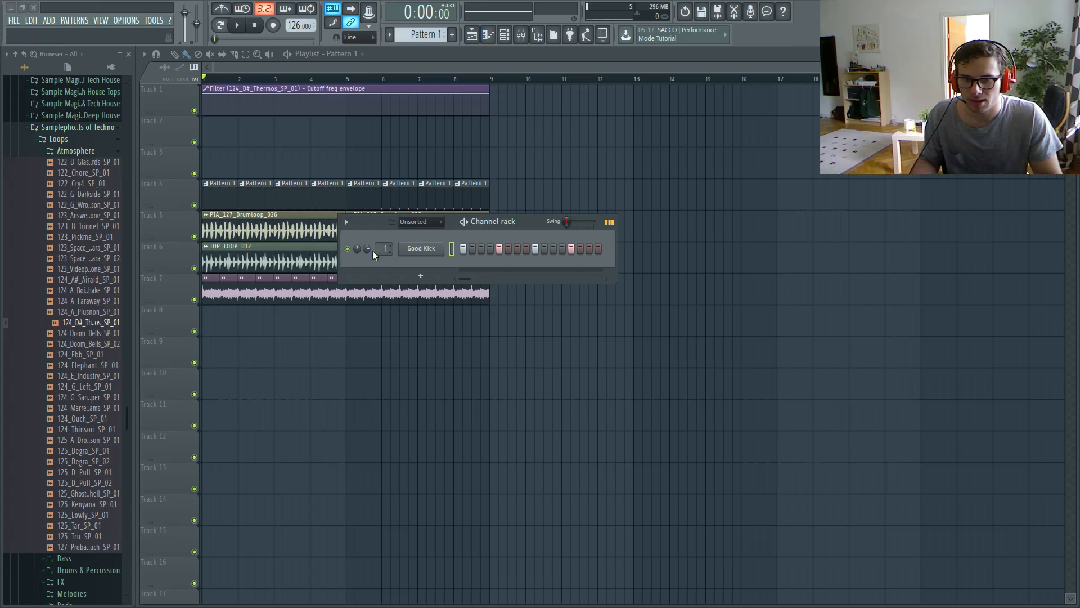
pyautogui.moveTo(84, 280); pyautogui.dragTo(422, 265)
pyautogui.rightClick(434, 271)
pyautogui.click(426, 273)
# Replace the 124_A#_Airaid_SP_01 channel with the Sylenth1 [64bit] instrument.
pyautogui.rightClick(432, 268)
pyautogui.moveTo(480, 320)
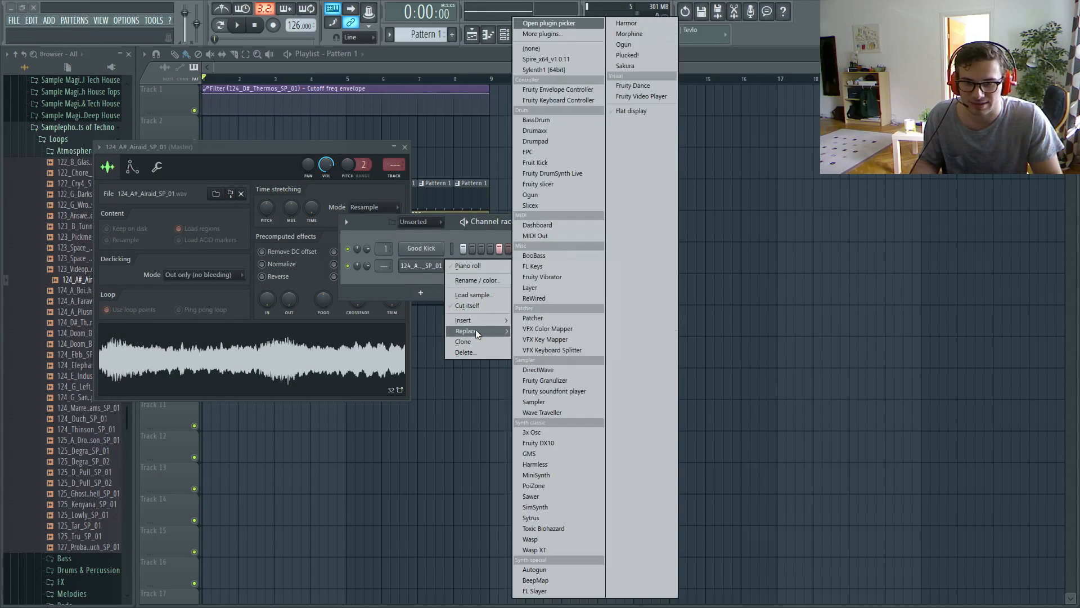
pyautogui.click(567, 71)
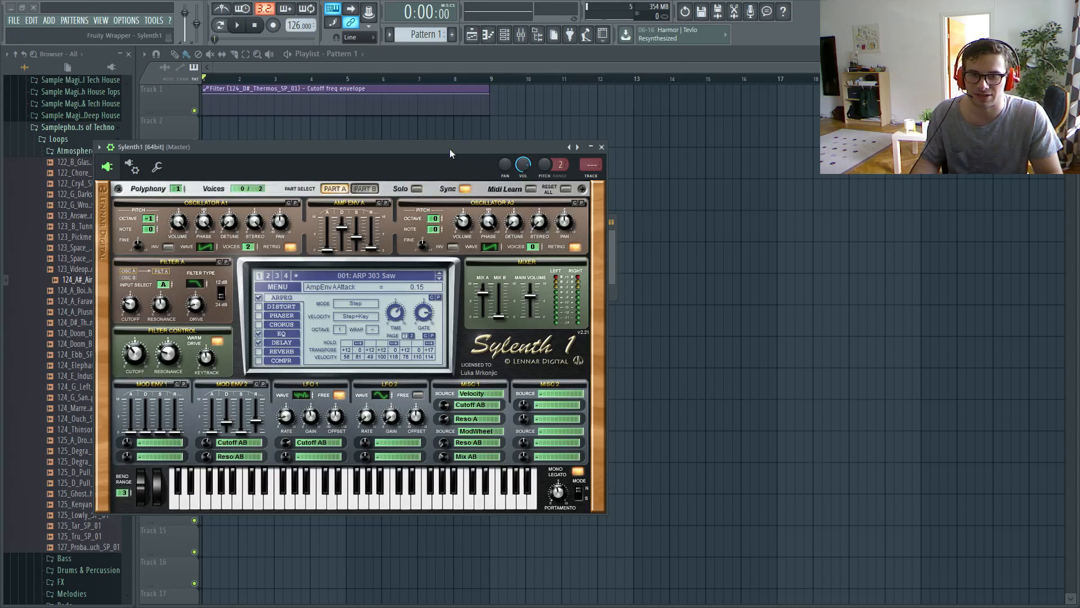
pyautogui.moveTo(450, 148); pyautogui.dragTo(624, 131)
pyautogui.moveTo(400, 130); pyautogui.dragTo(453, 121)
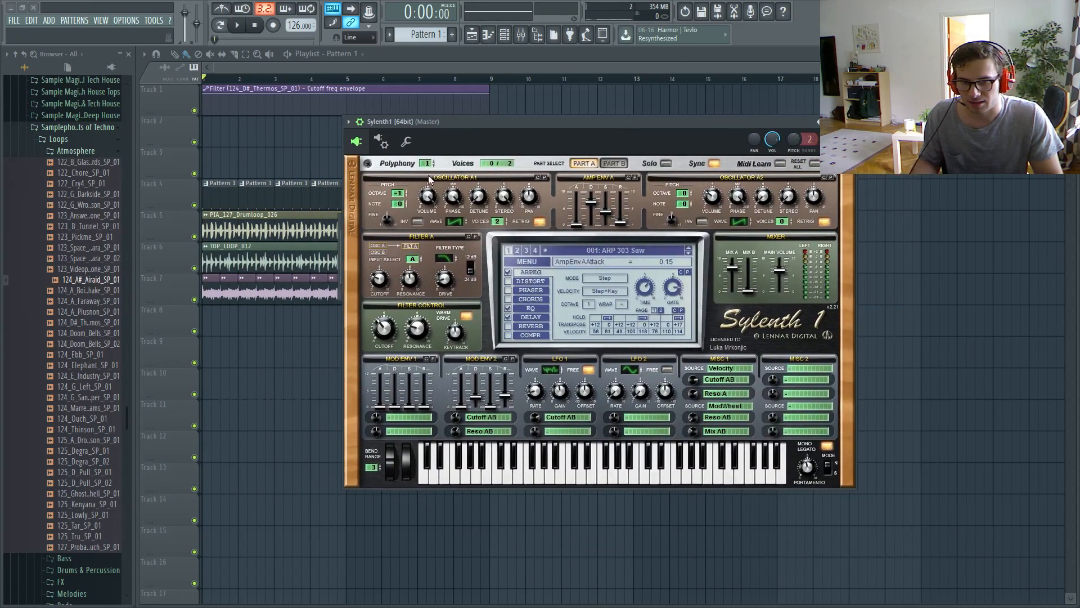
# Load the Sub preset in Sylenth1.
pyautogui.click(356, 124)
pyautogui.moveTo(376, 162)
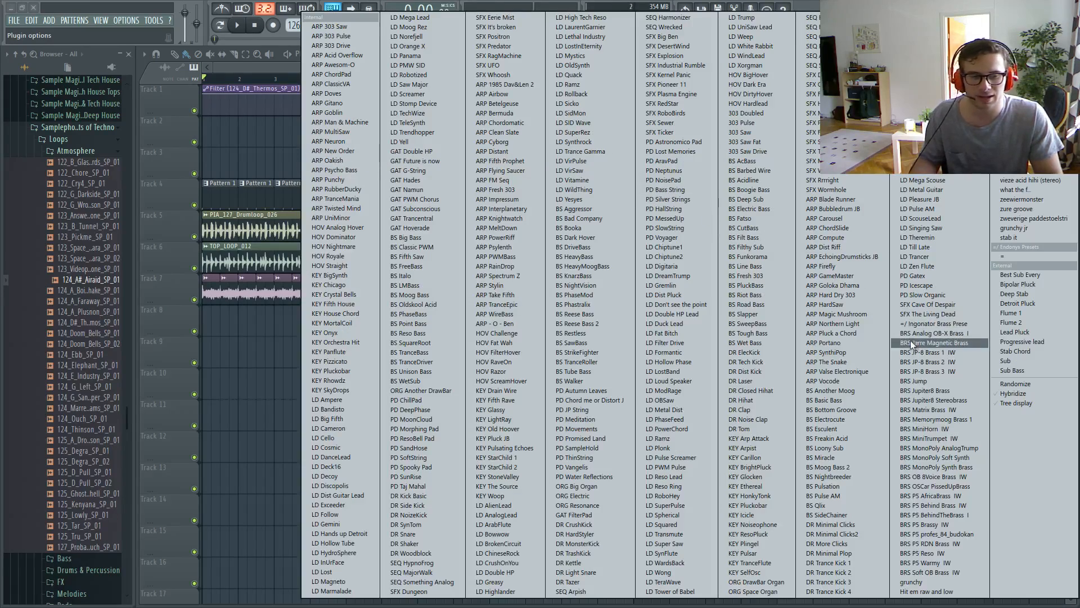
pyautogui.click(1005, 361)
pyautogui.moveTo(681, 125); pyautogui.dragTo(641, 121)
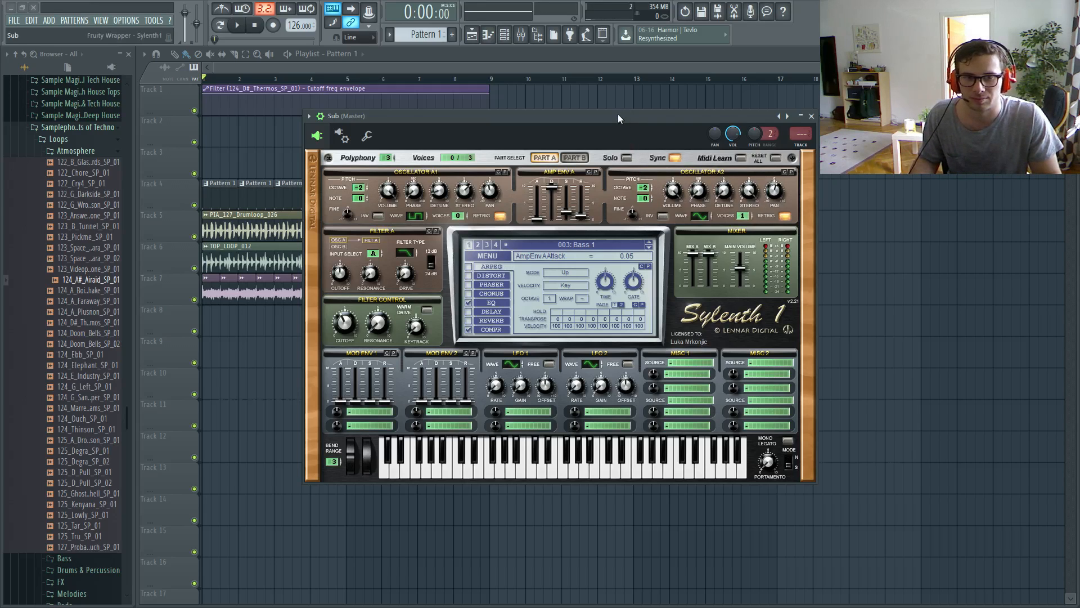
pyautogui.moveTo(618, 115); pyautogui.dragTo(617, 122)
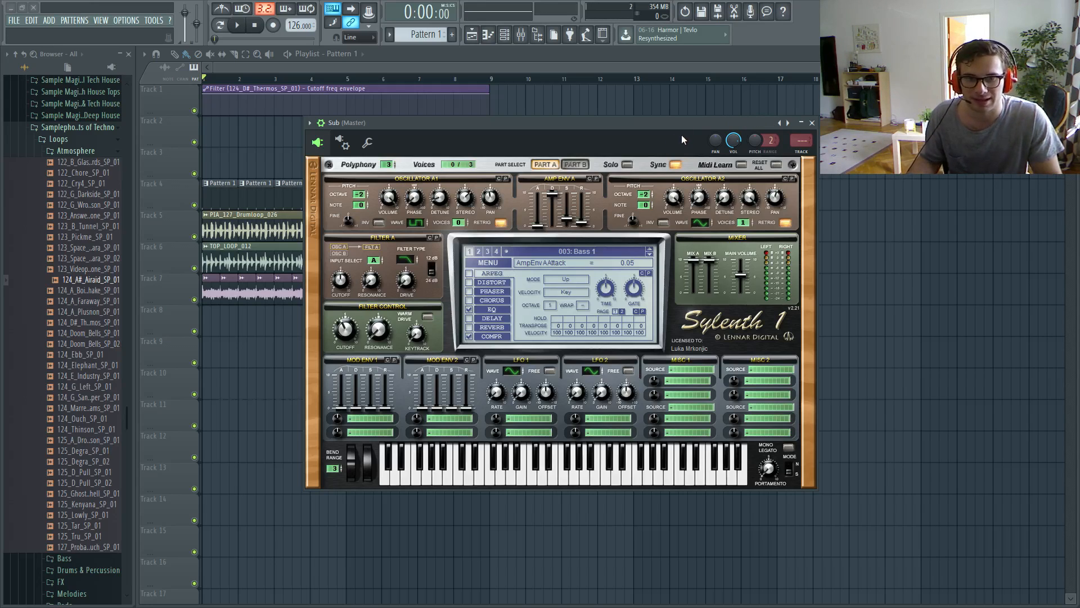
# Audition the Sub preset by playing a few notes at different pitches.
pyautogui.press('n')
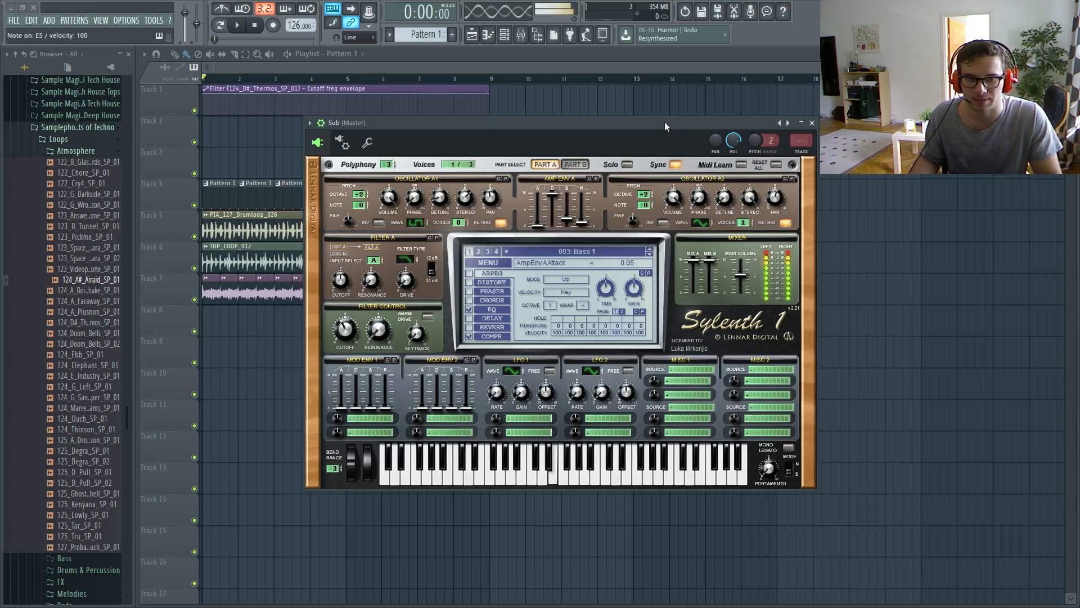
pyautogui.press('e')
pyautogui.press('v')
pyautogui.press('e')
pyautogui.press('y')
pyautogui.press('o')
pyautogui.press('r')
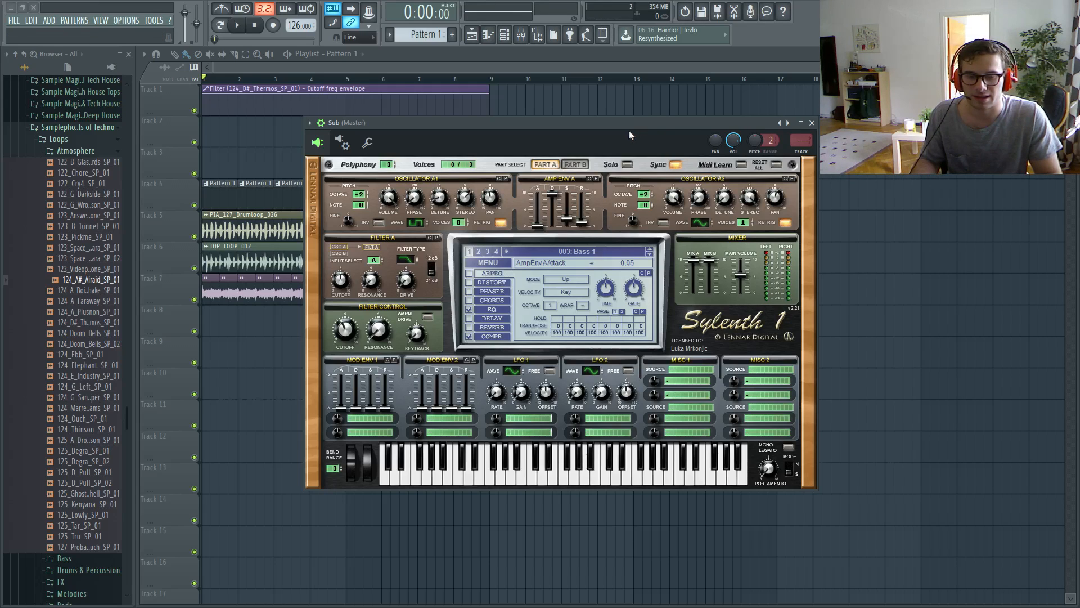
# Enable OverDrive distortion on the Sub preset with an amount of 4.29, checking it with test notes, and turn on Mono Legato.
pyautogui.moveTo(572, 122); pyautogui.dragTo(535, 131)
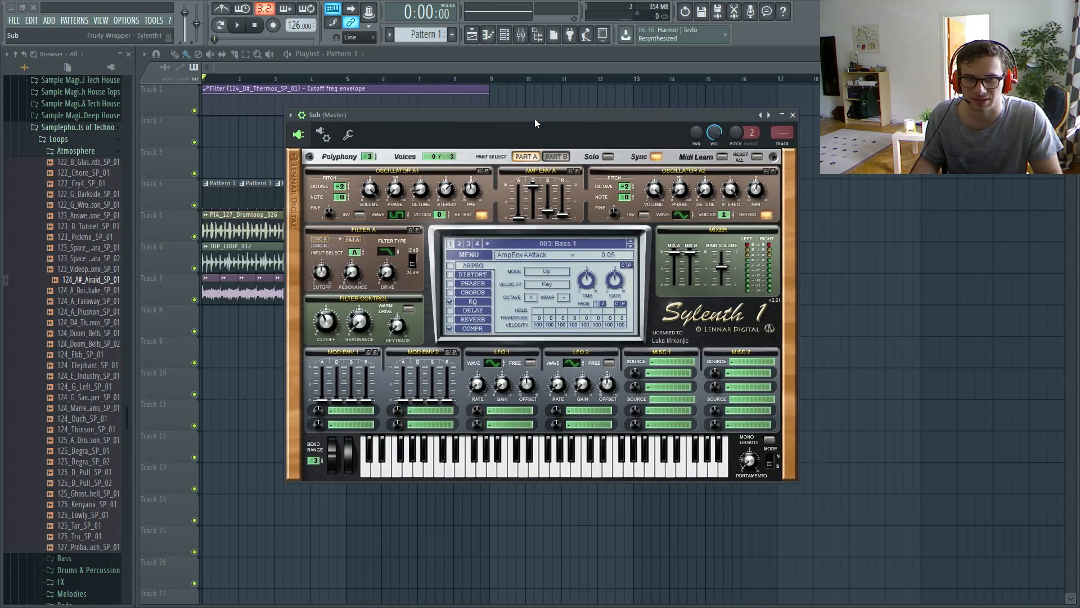
pyautogui.click(472, 275)
pyautogui.click(450, 275)
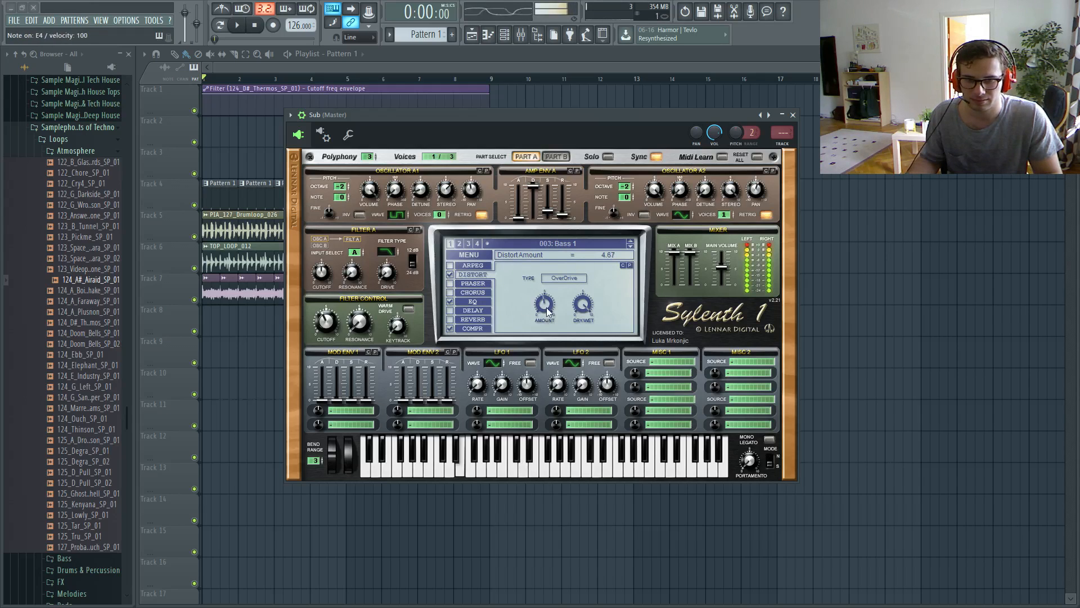
pyautogui.press('x')
pyautogui.press('x')
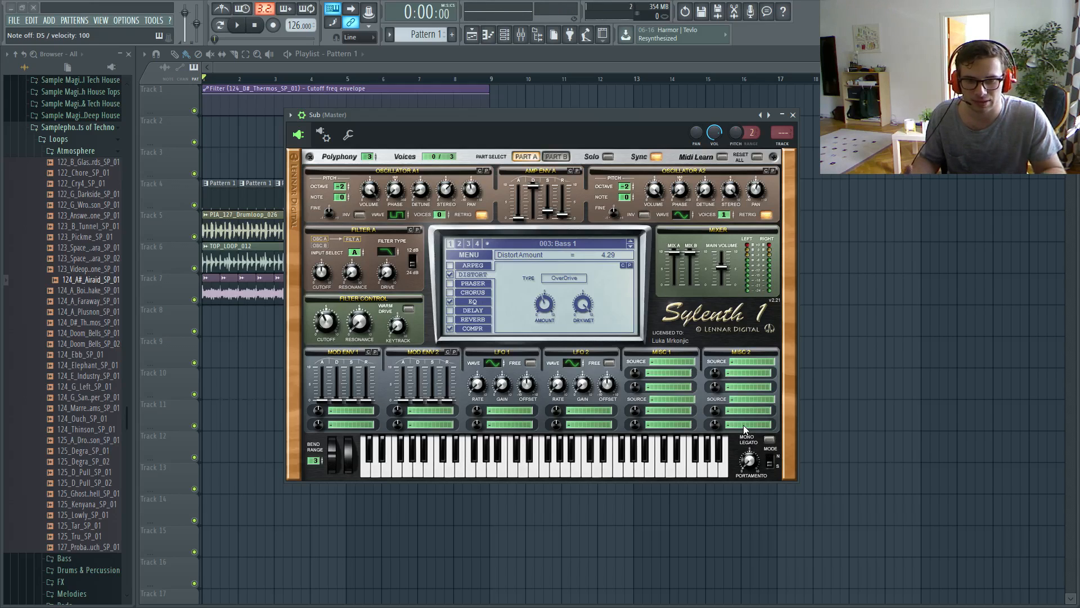
pyautogui.click(767, 440)
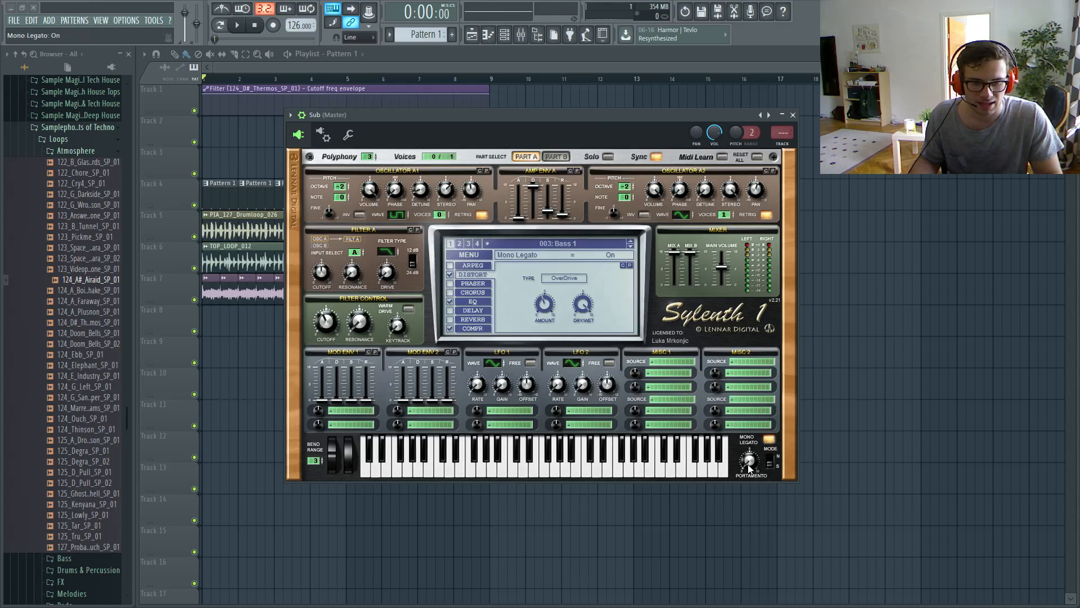
# Set the Sub preset's portamento time to 3.24, check it with a test note, and close Sylenth1.
pyautogui.moveTo(749, 468); pyautogui.dragTo(759, 446)
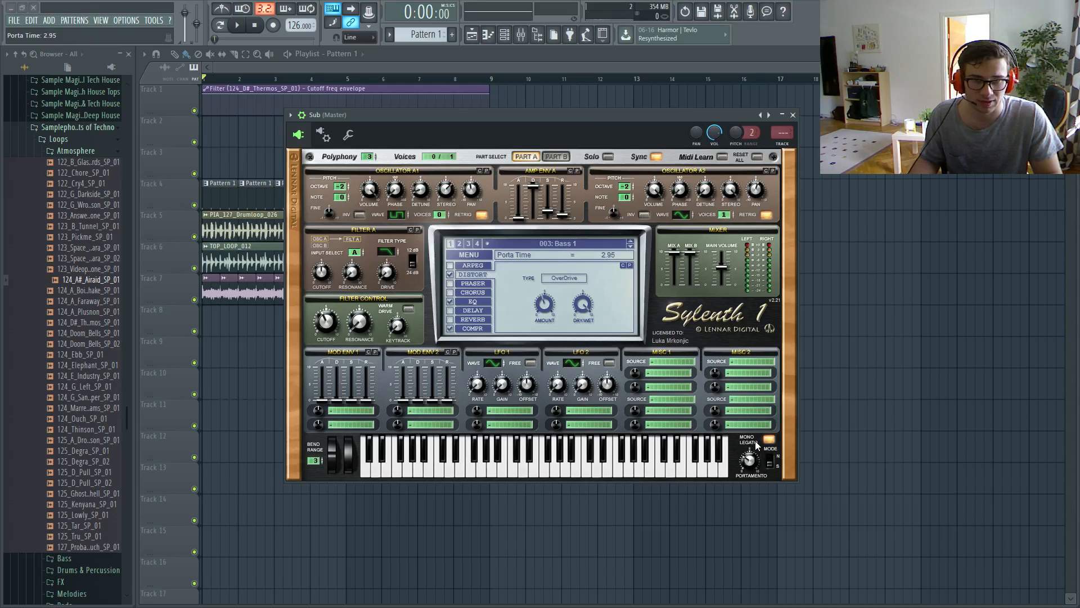
pyautogui.press('n')
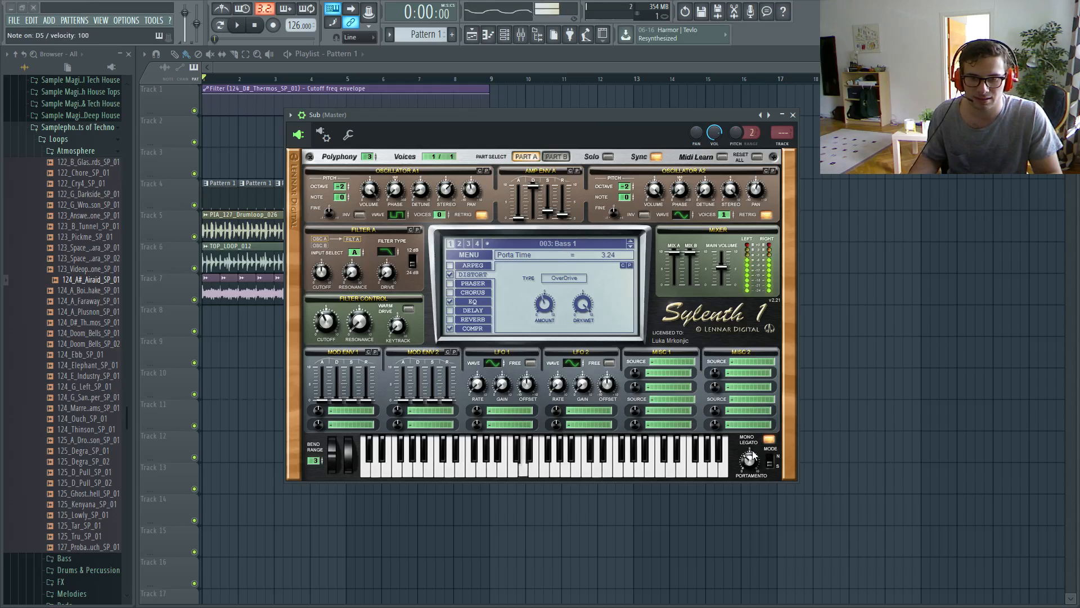
pyautogui.press('Escape')
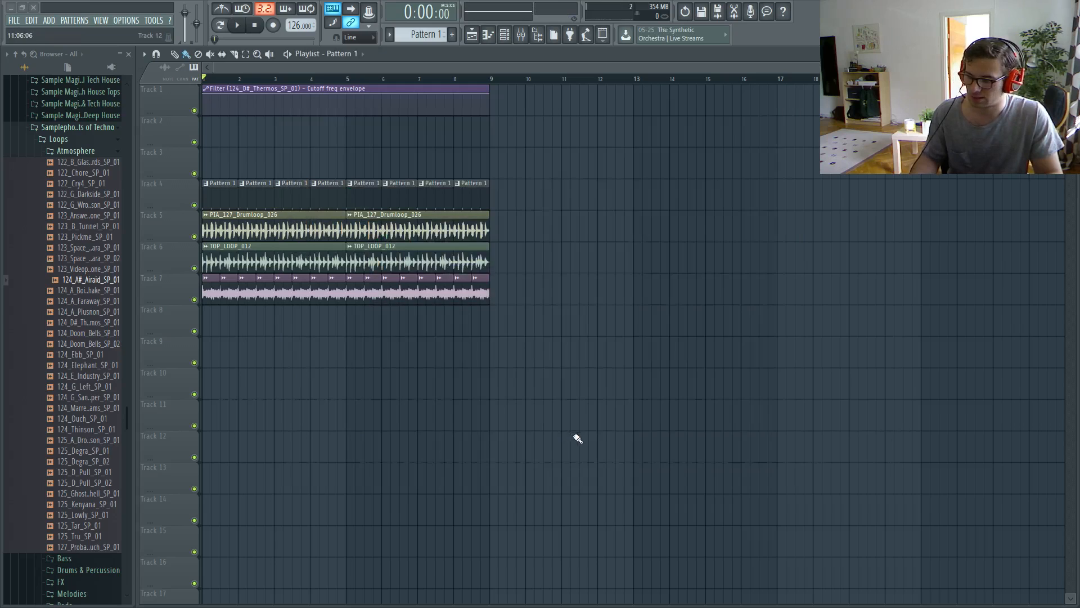
# Draw four short Sub notes alternating D#4 and A#4 between the kick hits in bar 1 of Pattern 1.
pyautogui.press('F7')
pyautogui.press('F6')
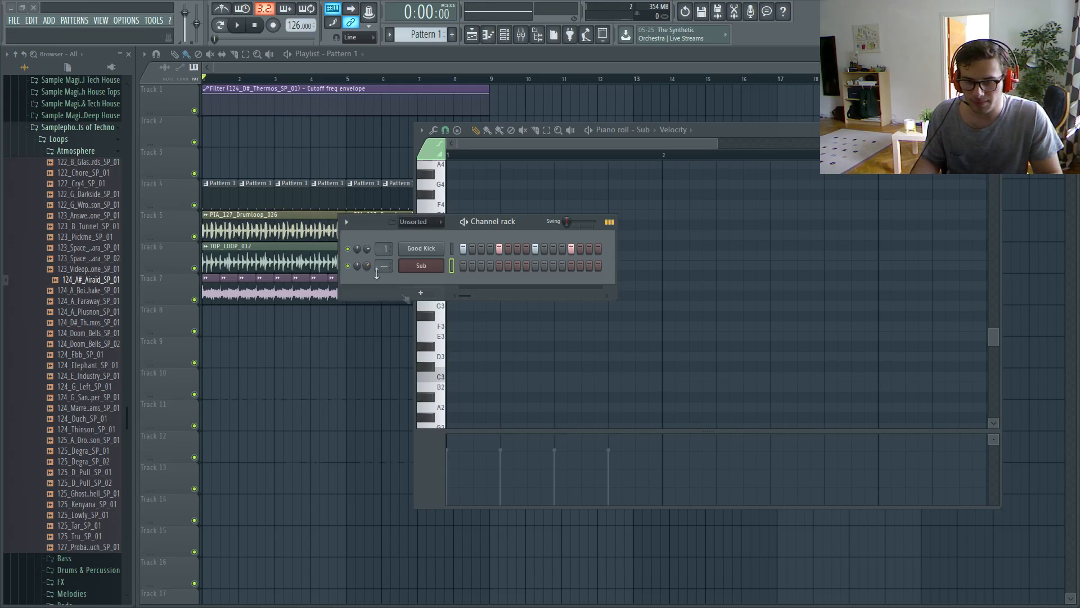
pyautogui.press('F7')
pyautogui.scroll(-2, 551, 368)
pyautogui.scroll(2, 533, 344)
pyautogui.press('c')
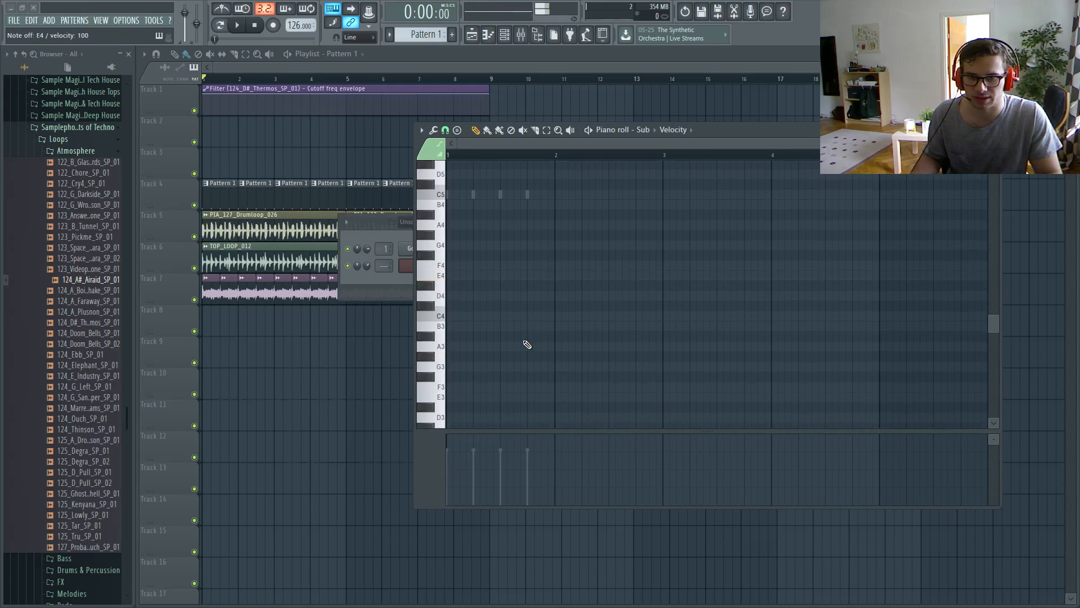
pyautogui.scroll(3, 527, 345)
pyautogui.scroll(-1, 528, 344)
pyautogui.click(464, 346)
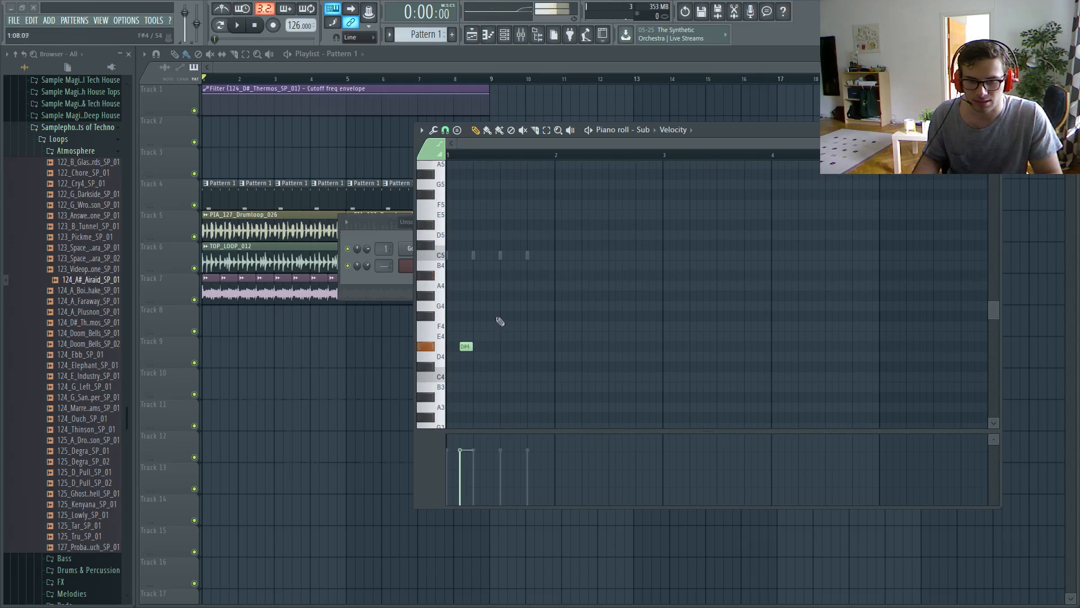
pyautogui.click(493, 275)
pyautogui.click(515, 347)
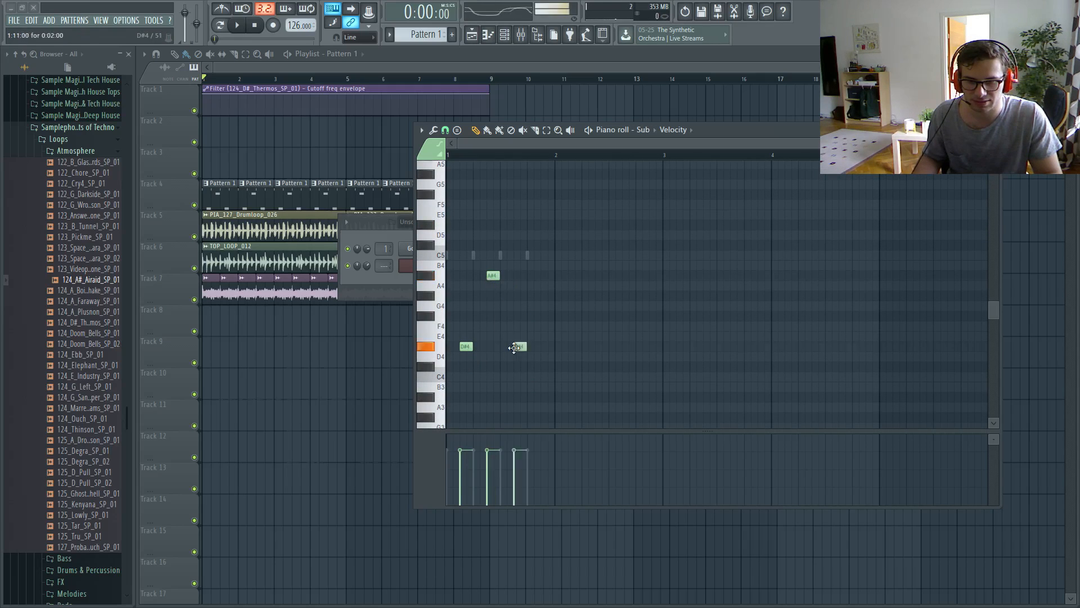
pyautogui.click(544, 276)
pyautogui.rightClick(347, 347)
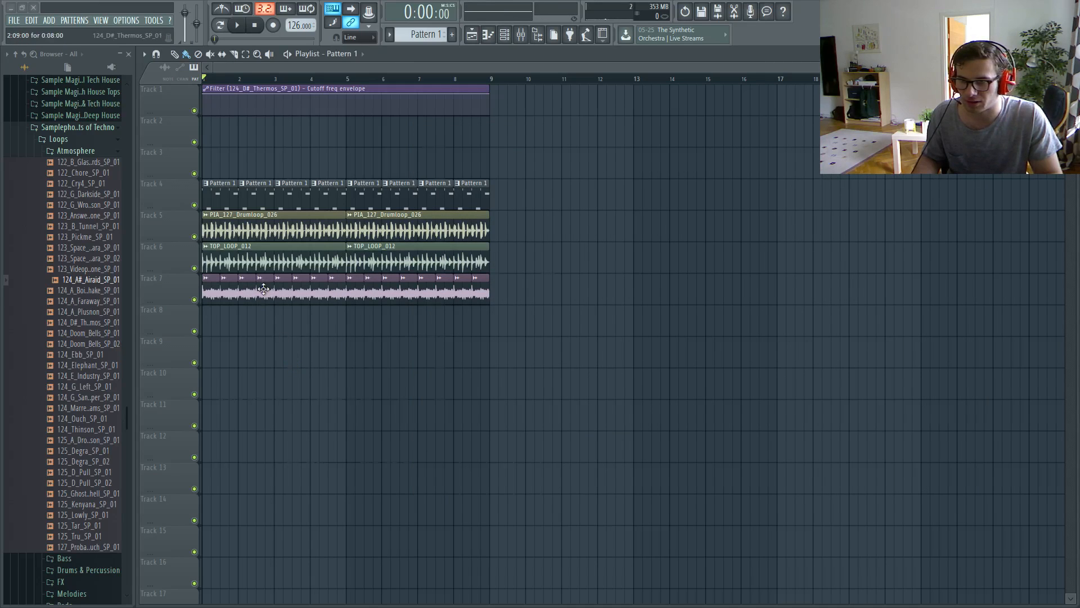
# Return to Pattern 1's Sub channel, adjust its volume to about 61% during playback, and set the swing to 25%.
pyautogui.doubleClick(263, 289)
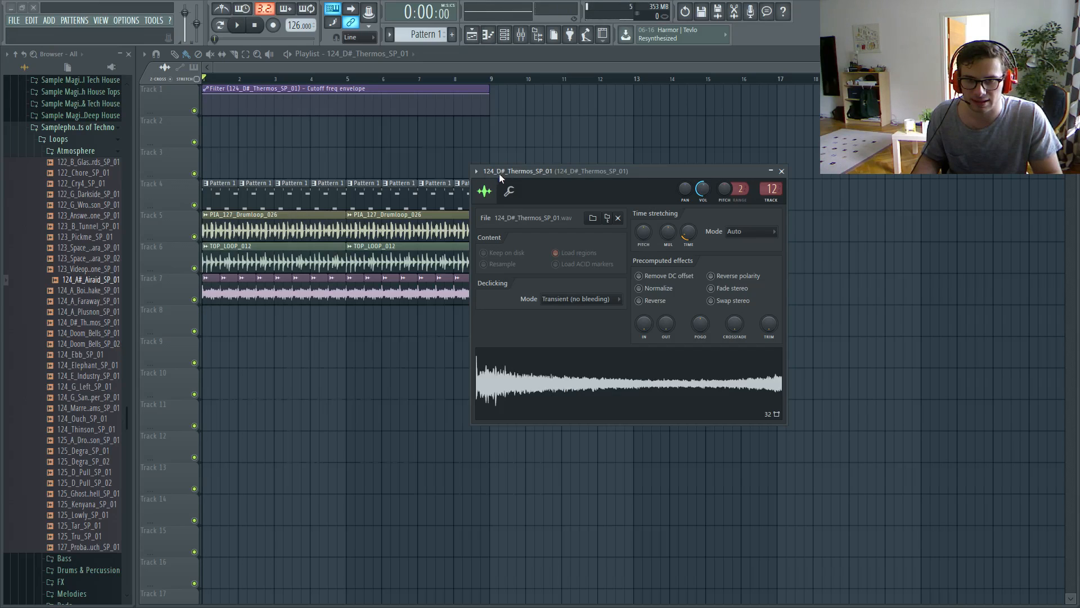
pyautogui.doubleClick(406, 200)
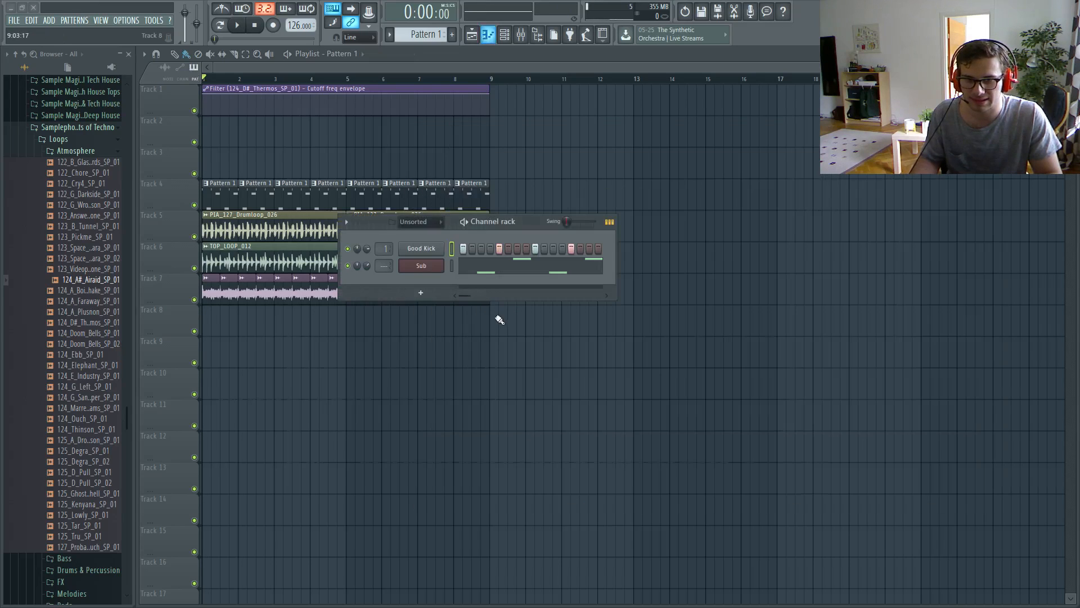
pyautogui.click(487, 270)
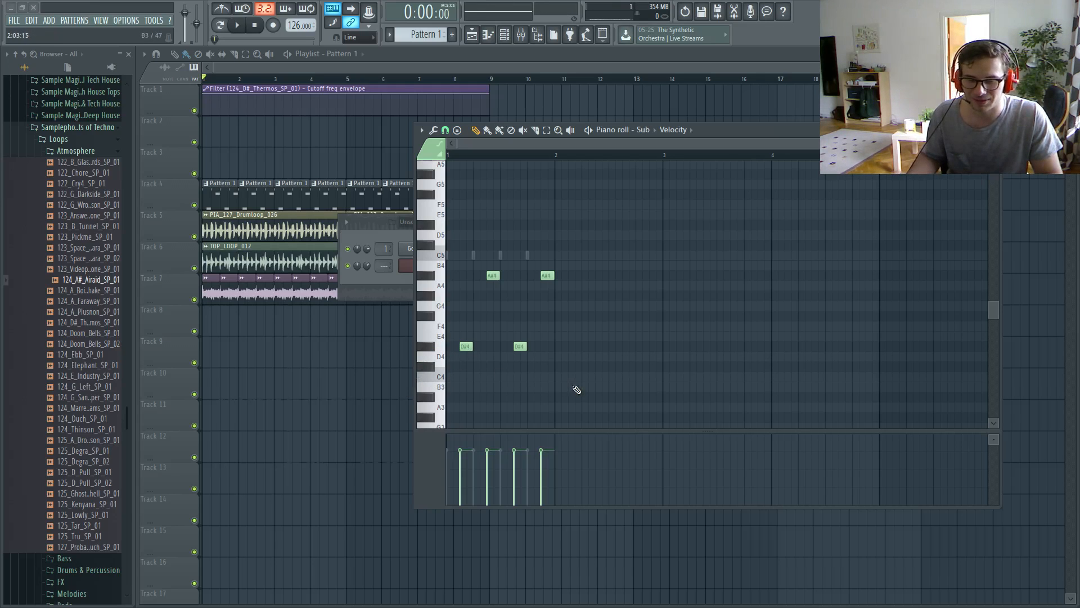
pyautogui.press('F6')
pyautogui.press('space')
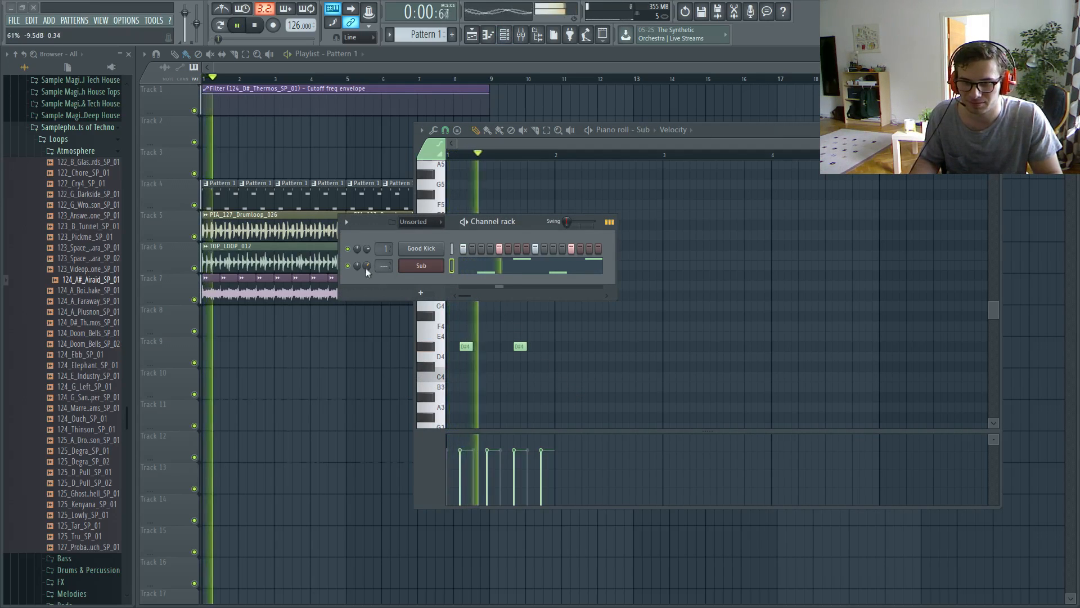
pyautogui.press('space')
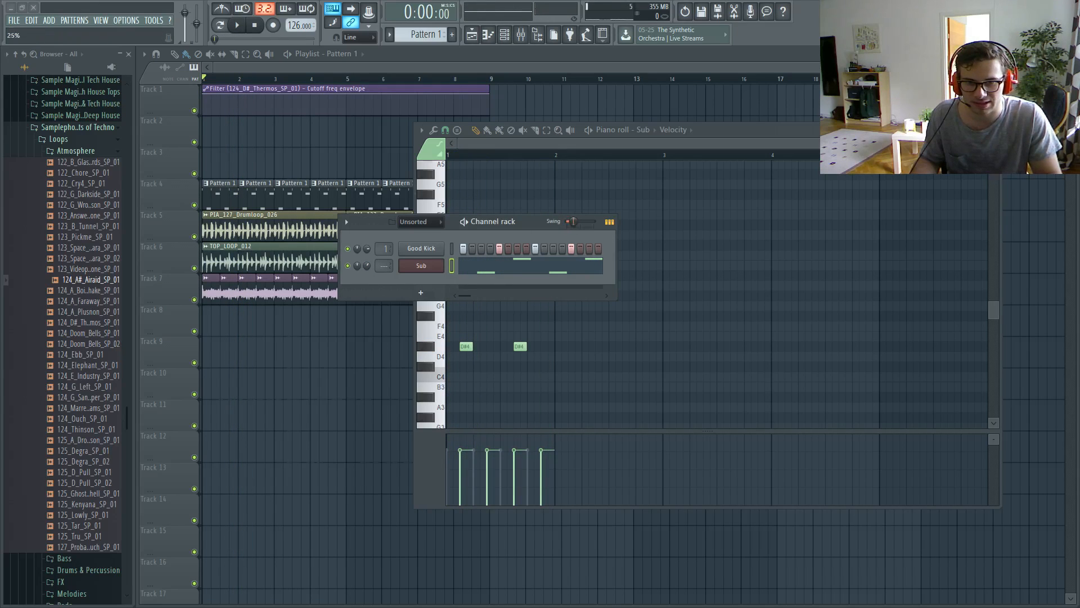
# Lower the pitch of 124_D#_Thermos_SP_01 and reshape its filter cutoff envelope into a gradual rise from a lower start point.
pyautogui.rightClick(344, 363)
pyautogui.doubleClick(326, 293)
pyautogui.moveTo(204, 93); pyautogui.dragTo(240, 109)
pyautogui.moveTo(344, 97); pyautogui.dragTo(345, 101)
# Set the 124_D#_Thermos_SP_01 channel volume to 52% during playback, and lower the filter envelope's start point slightly.
pyautogui.doubleClick(372, 296)
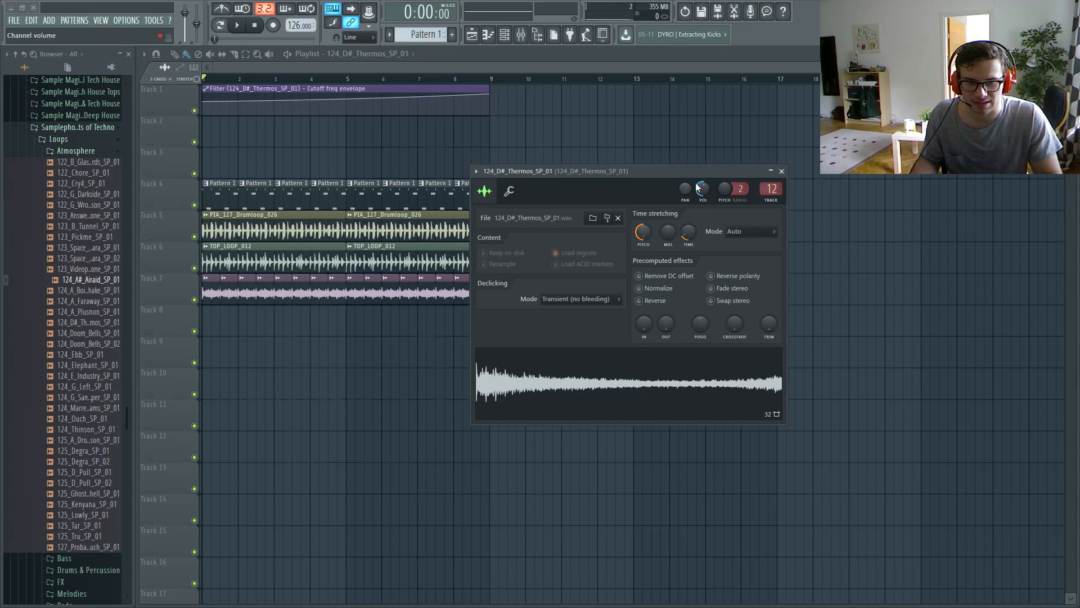
pyautogui.press('space')
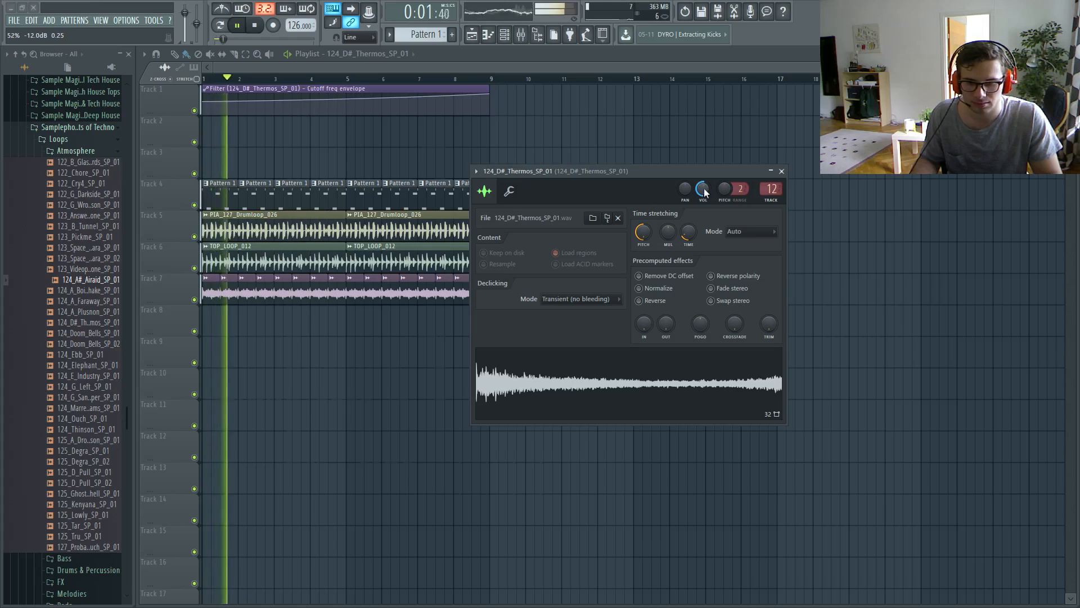
pyautogui.press('XF86AudioLowerVolume')
pyautogui.press('space')
pyautogui.press('space')
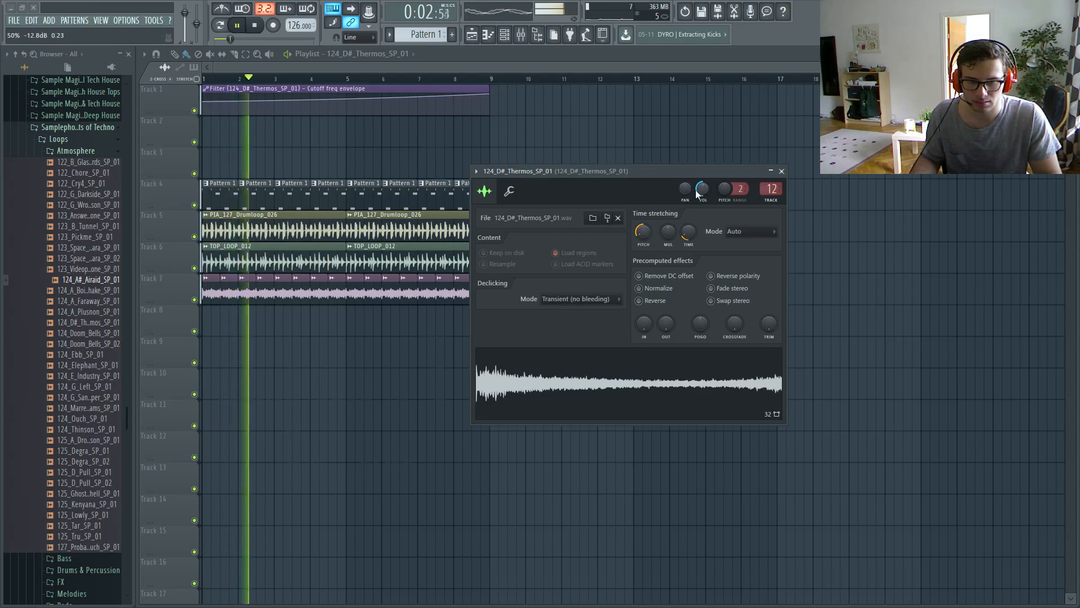
pyautogui.press('XF86AudioRaiseVolume')
pyautogui.press('XF86AudioRaiseVolume')
pyautogui.press('XF86AudioRaiseVolume')
pyautogui.press('XF86AudioLowerVolume')
pyautogui.press('XF86AudioLowerVolume')
pyautogui.press('XF86AudioLowerVolume')
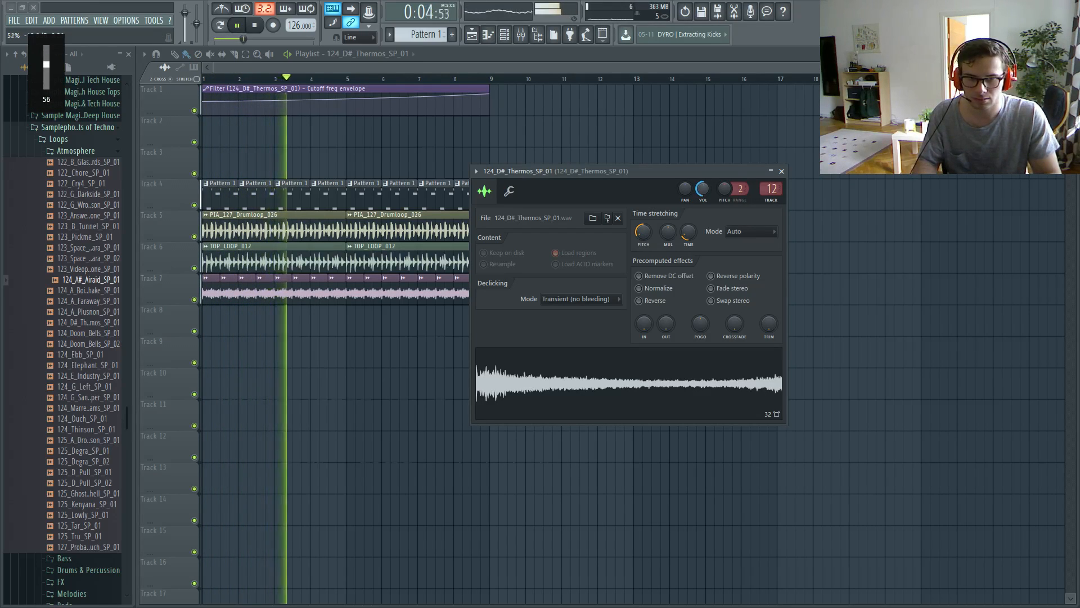
pyautogui.press('space')
pyautogui.moveTo(203, 101); pyautogui.dragTo(203, 105)
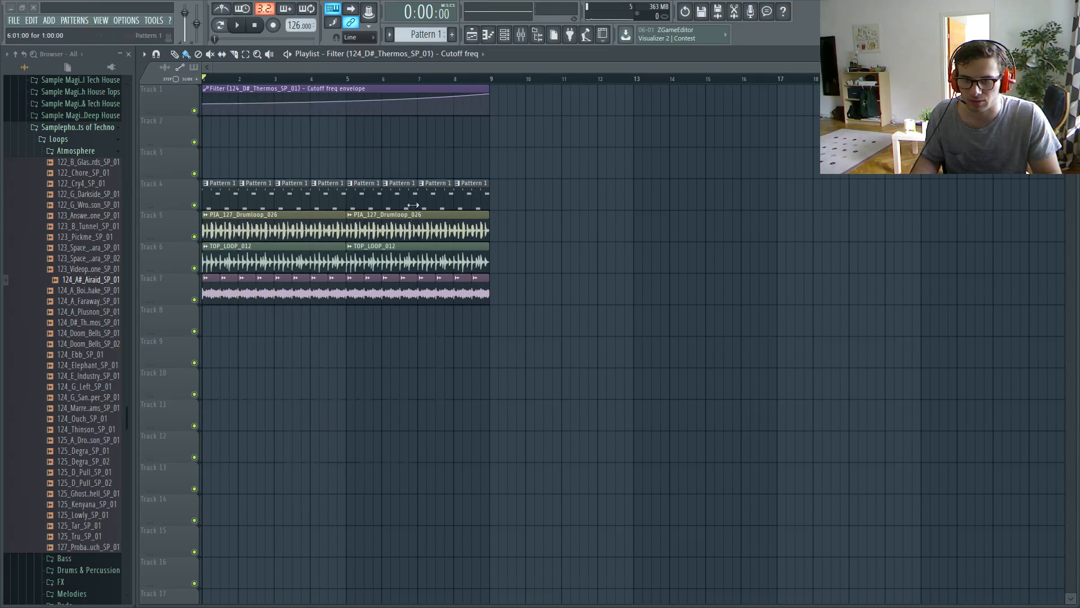
# Check the channel volumes of PIA_127_Drumloop_026 and TOP_LOOP_012 while playing the beat.
pyautogui.press('F6')
pyautogui.doubleClick(275, 219)
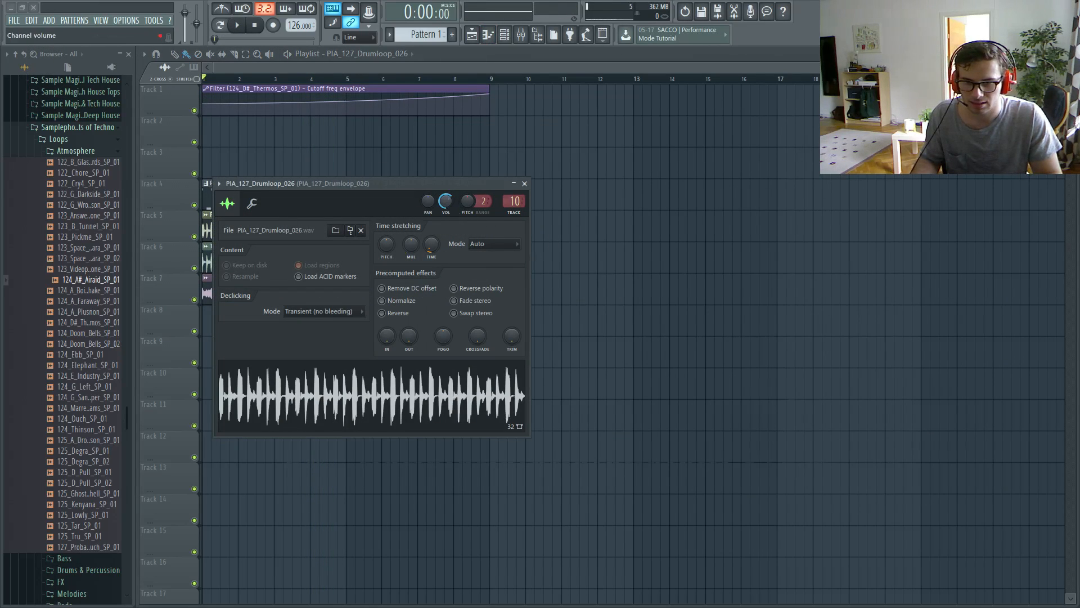
pyautogui.rightClick(608, 146)
pyautogui.doubleClick(406, 269)
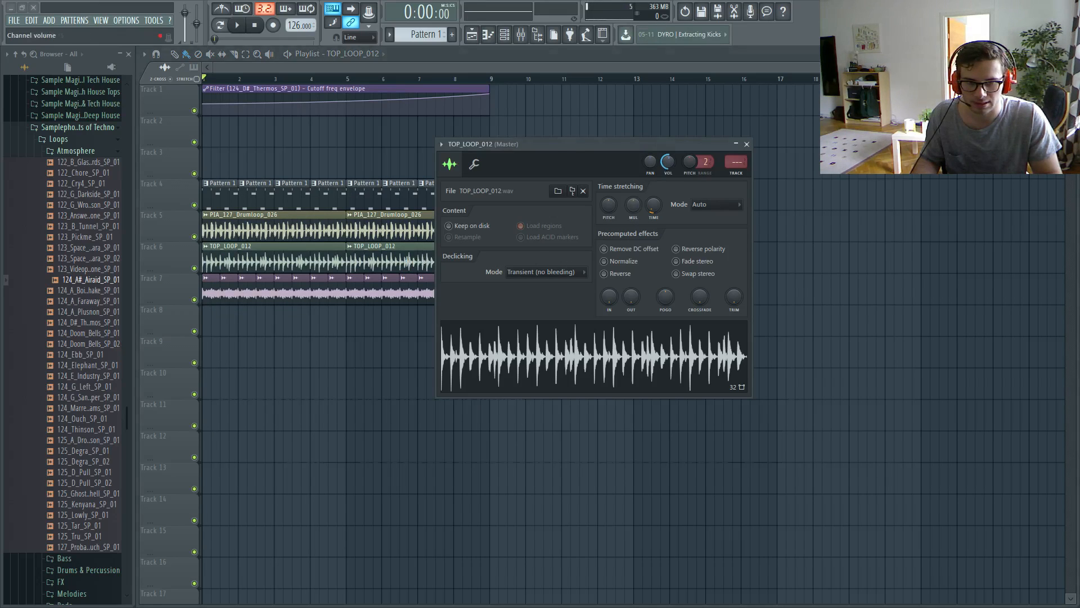
pyautogui.press('space')
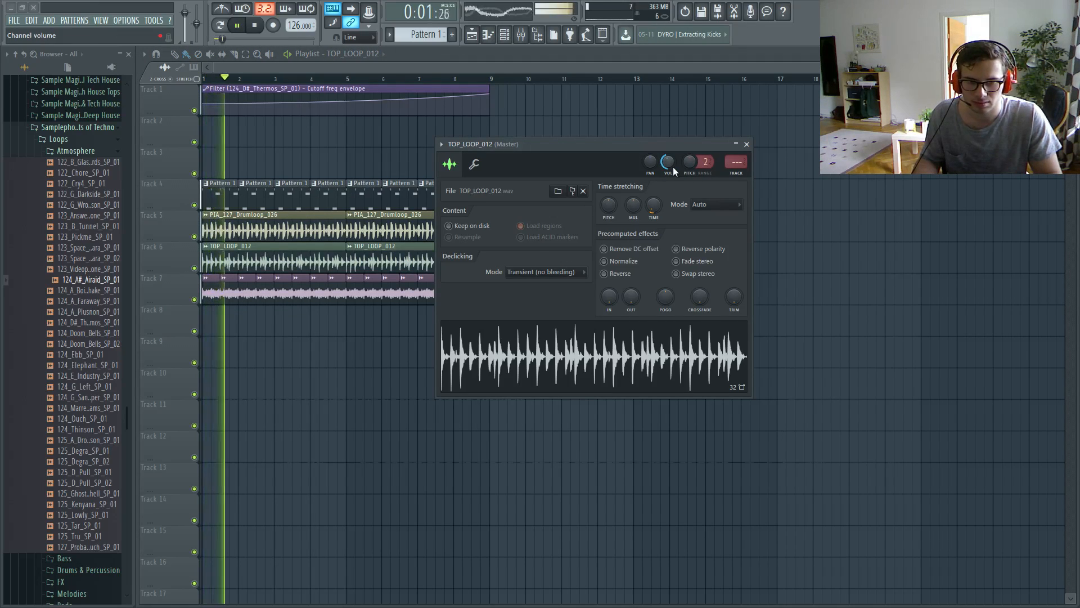
pyautogui.rightClick(785, 211)
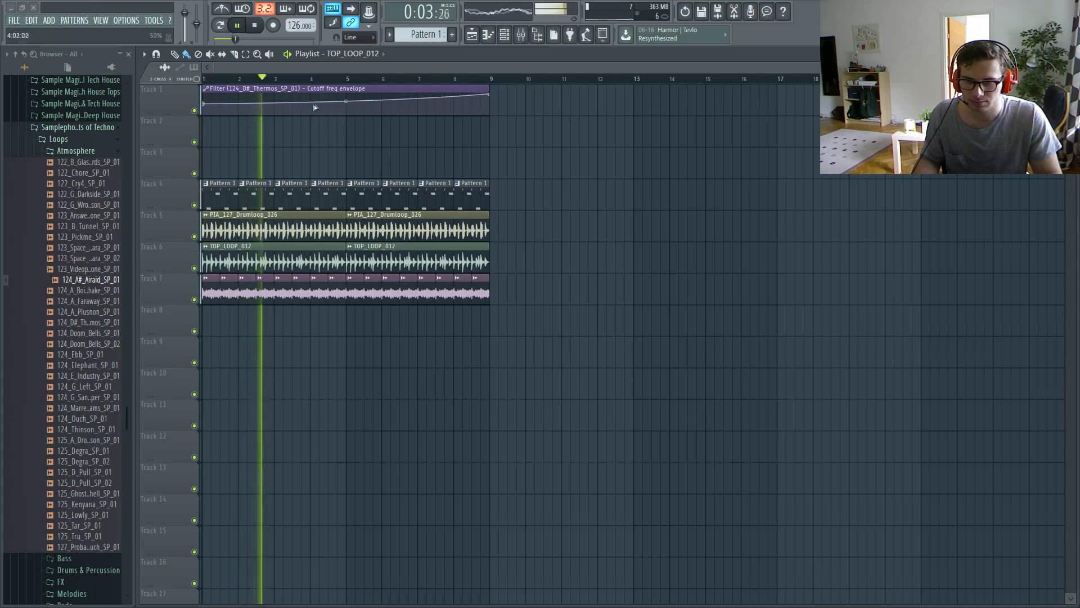
# Lower the start point of the Thermos filter cutoff envelope to 42% and play the arrangement to check the sweep.
pyautogui.click(208, 105)
pyautogui.press('space')
pyautogui.moveTo(204, 104); pyautogui.dragTo(205, 107)
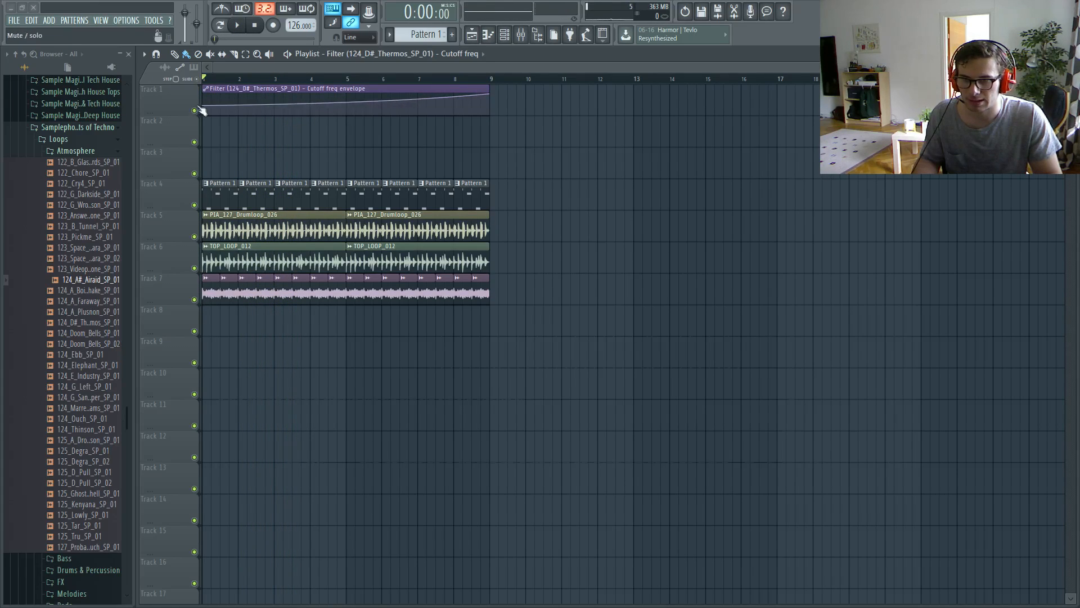
pyautogui.moveTo(204, 106); pyautogui.dragTo(203, 107)
pyautogui.press('space')
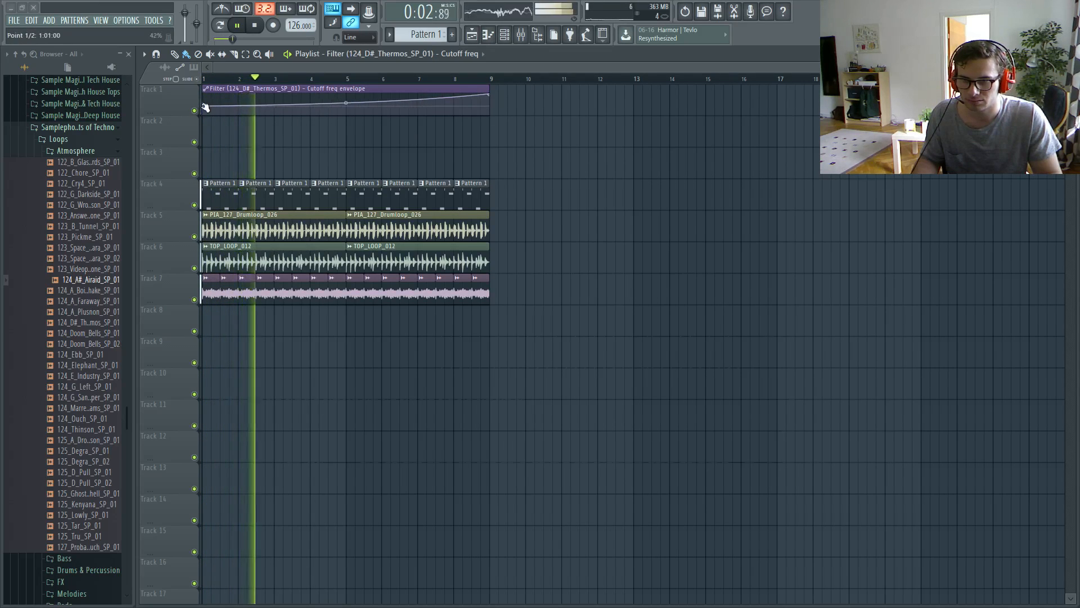
pyautogui.press('space')
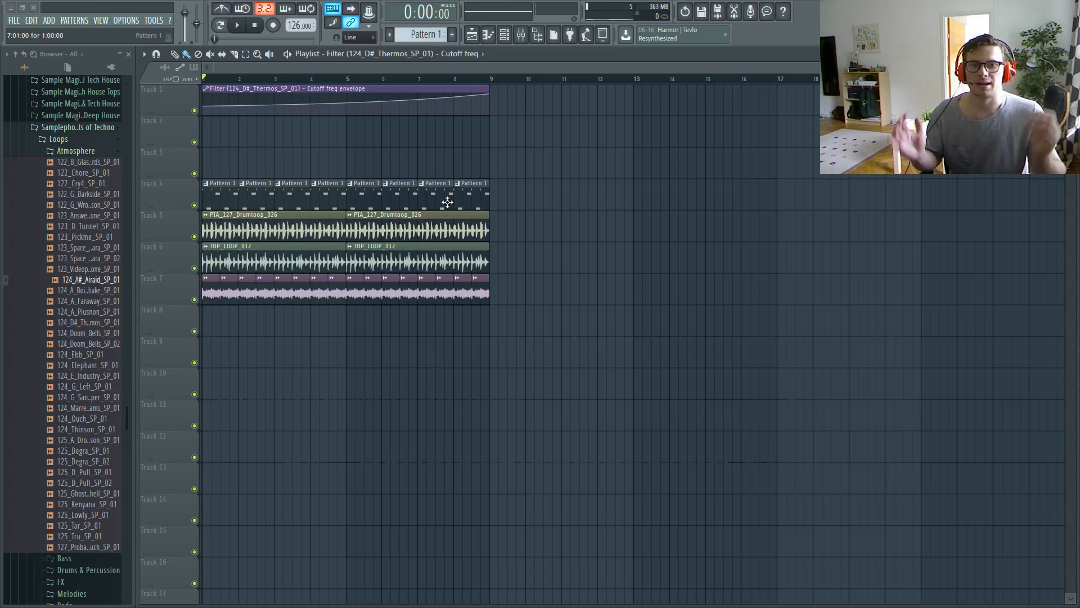